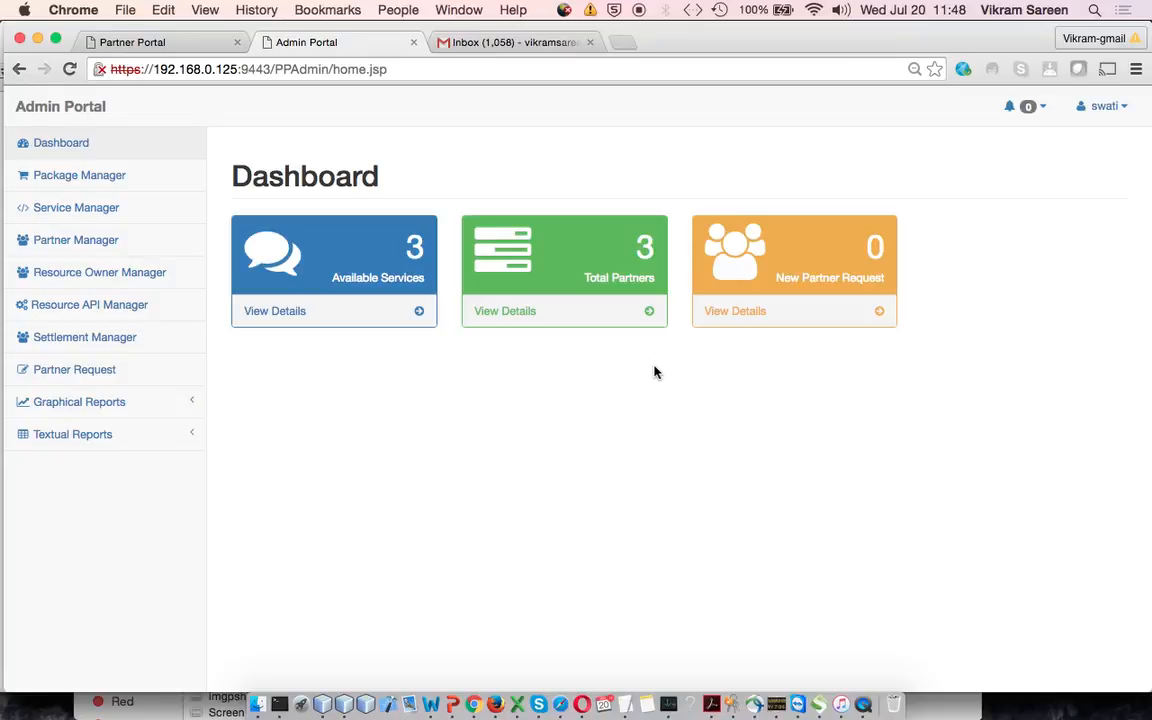
Start a new package in the Package Manager, entering the name Gold and a price of 100
click(107, 178)
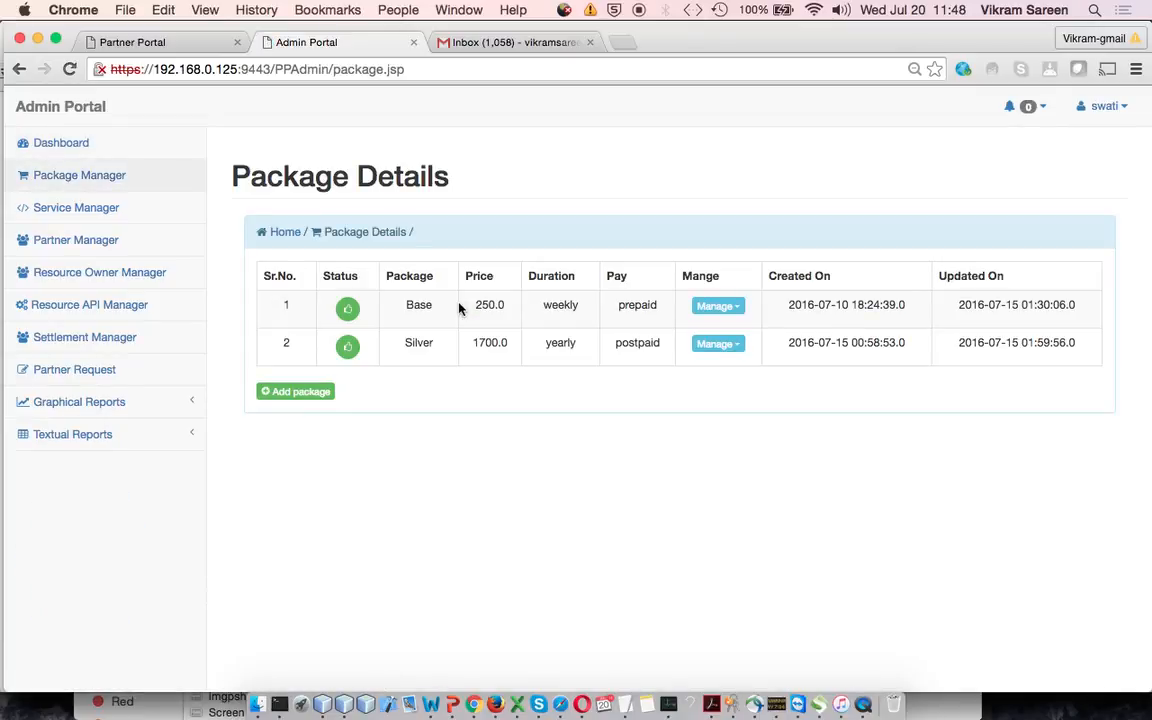
click(288, 399)
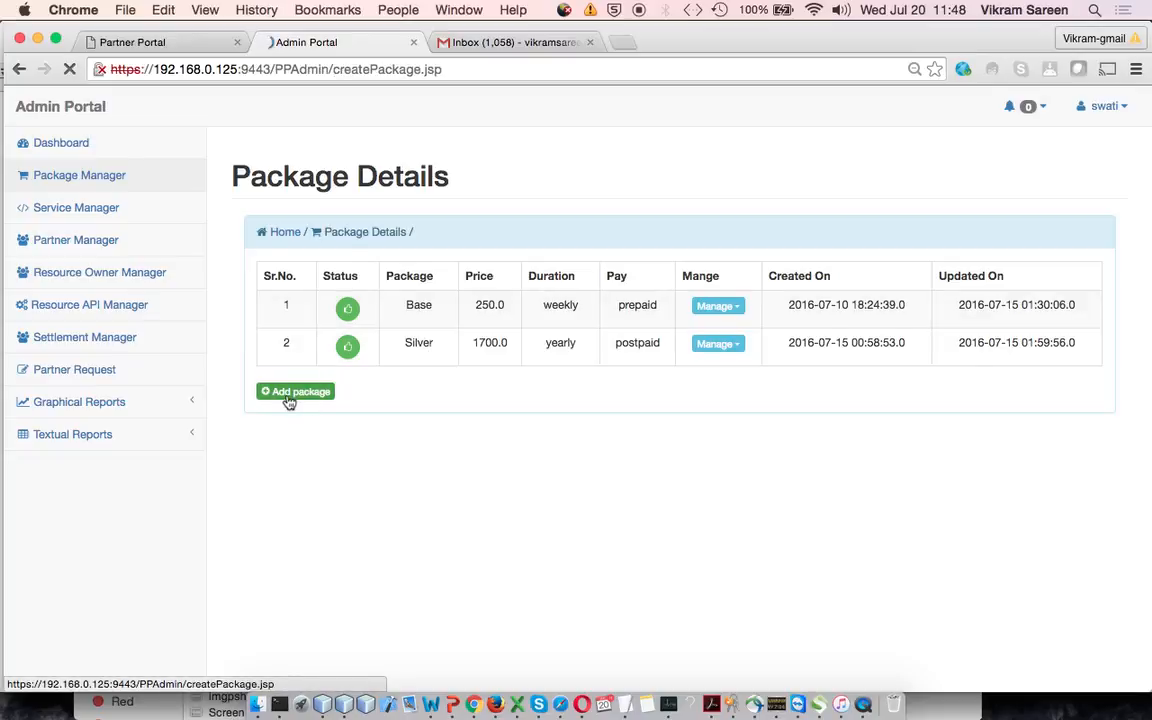
click(543, 333)
text(Gold)
key(Tab)
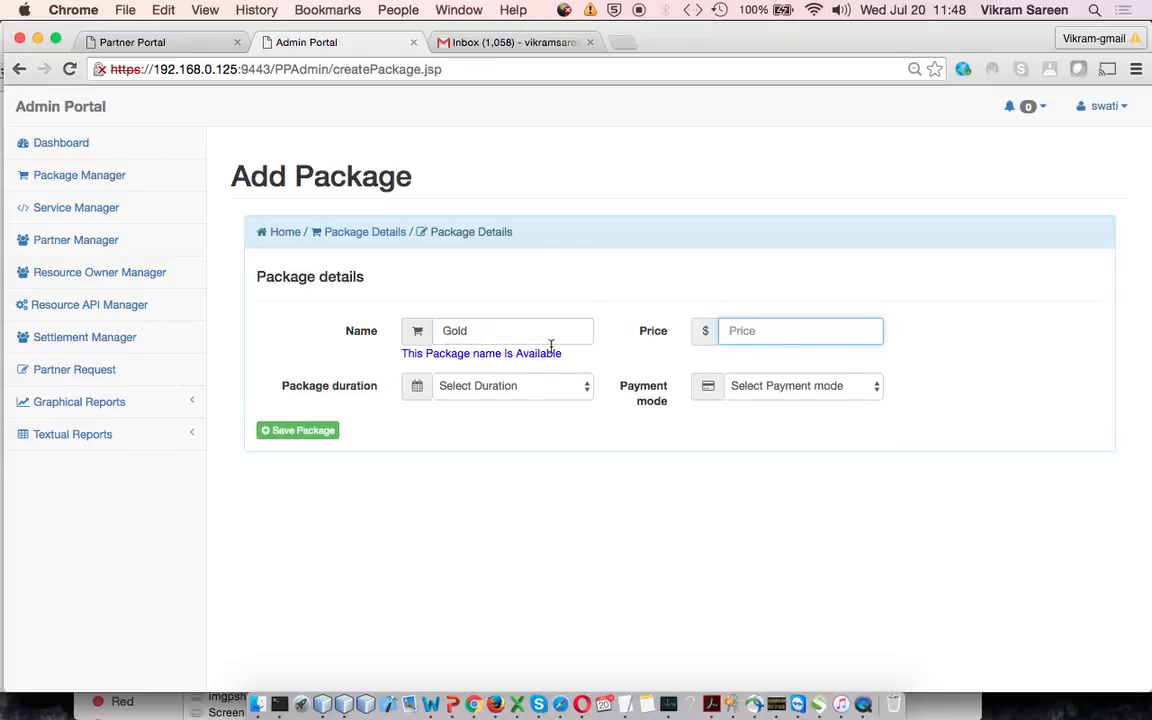
text(100)
Try the package name Silver to check its availability, and change the name back to Gold
drag(405, 353, 586, 360)
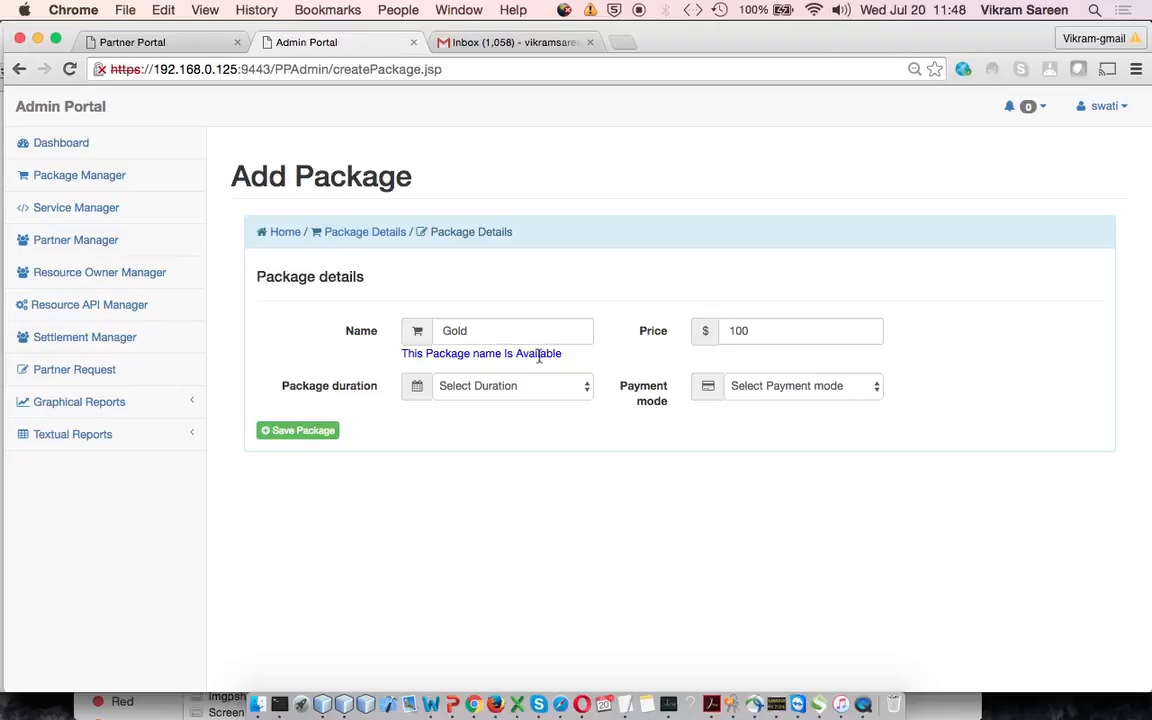
drag(517, 332, 363, 326)
text(Silver)
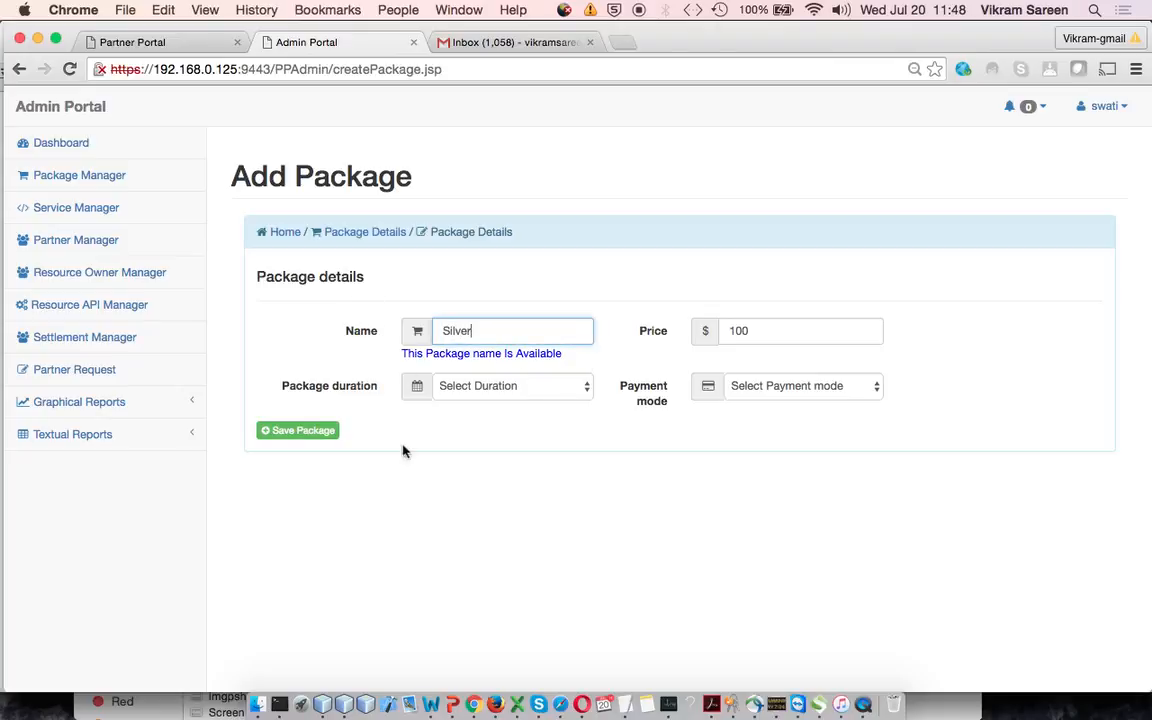
click(530, 370)
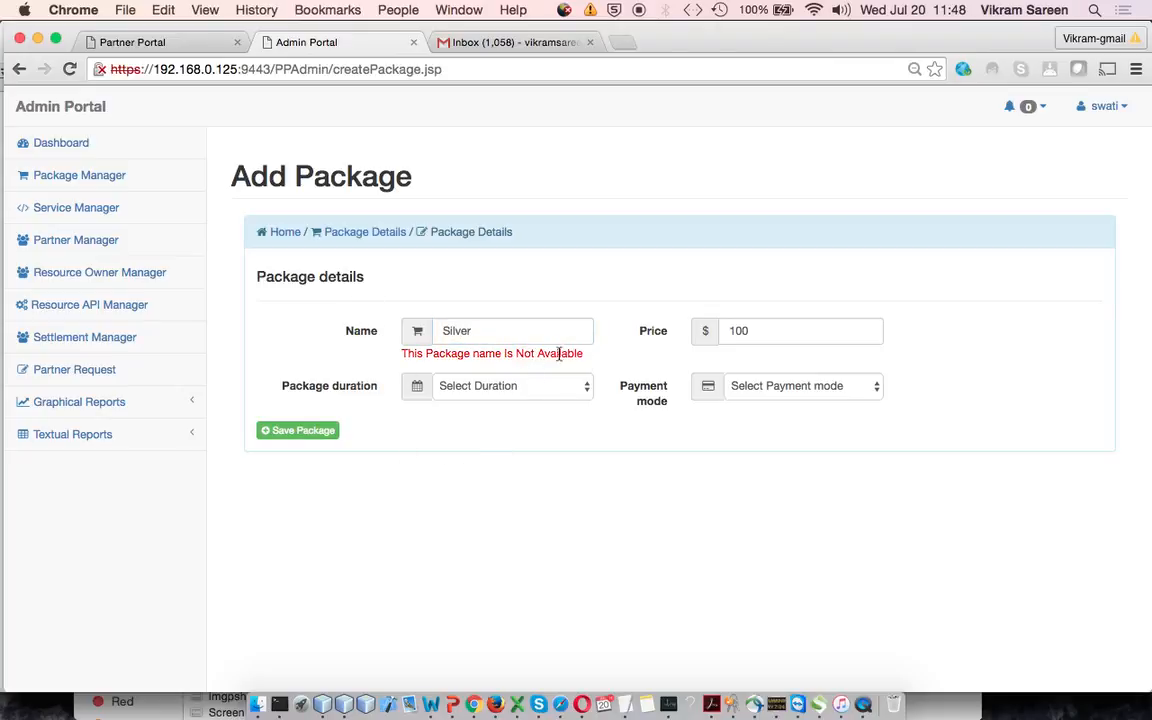
double_click(519, 329)
text(Gold)
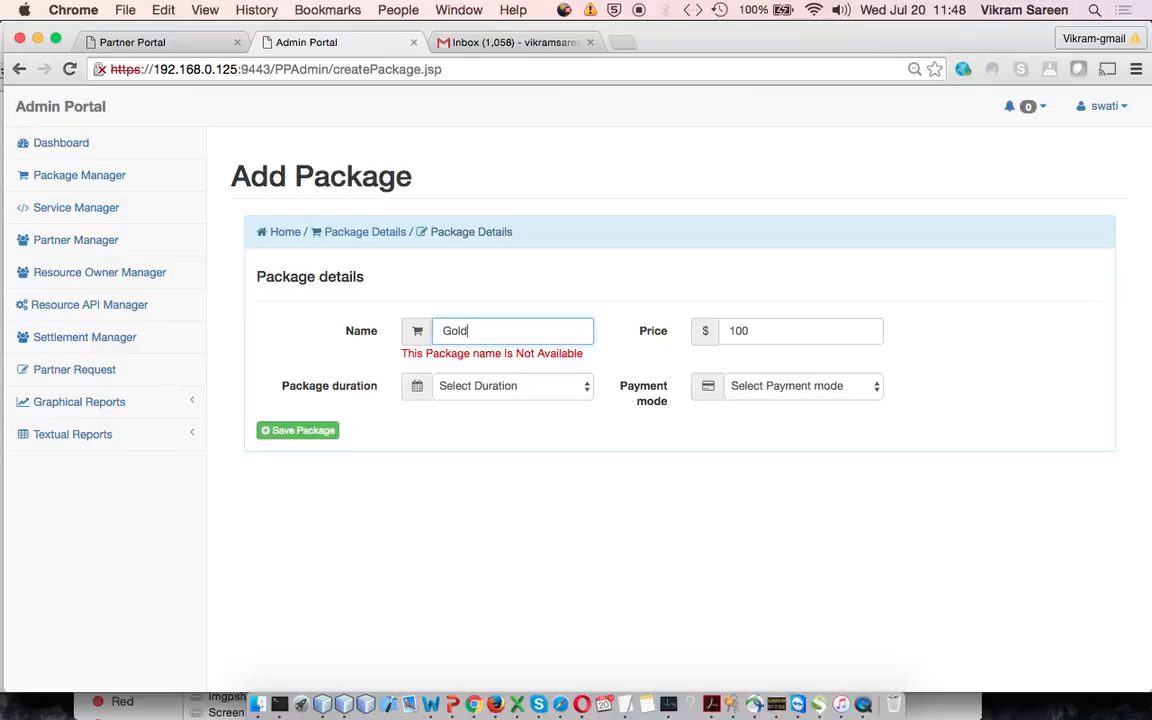
click(514, 440)
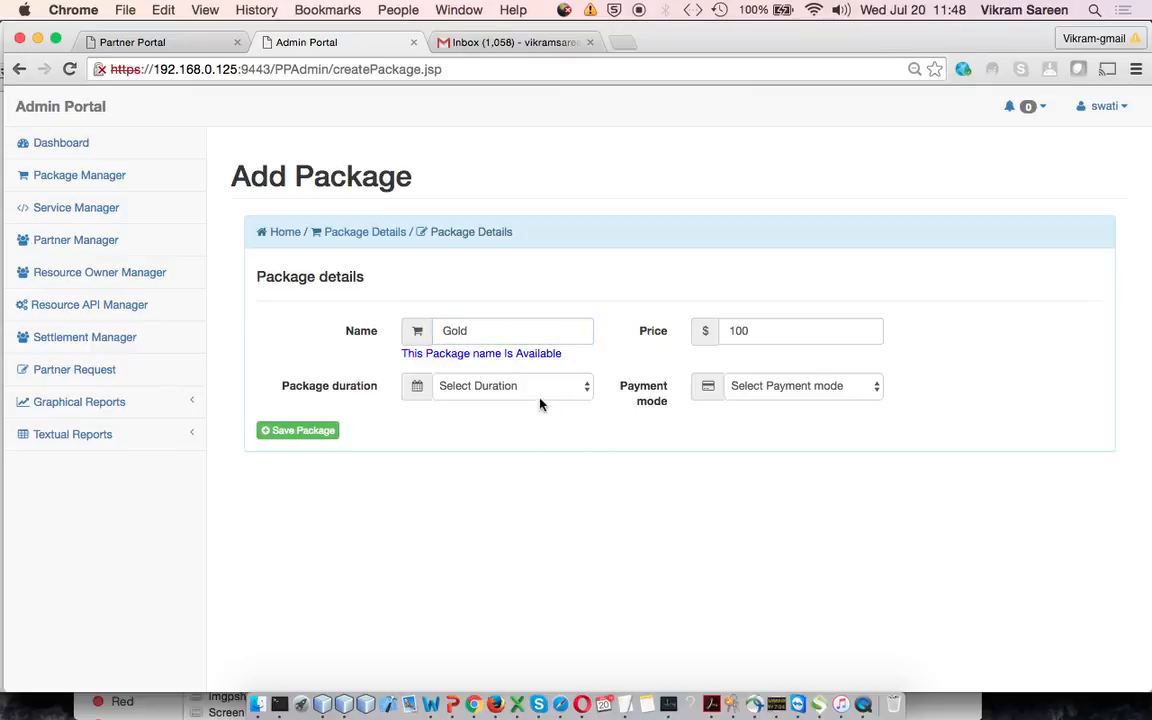
Set the package duration to Weekly and the payment mode to Prepaid, and save the new package
click(487, 390)
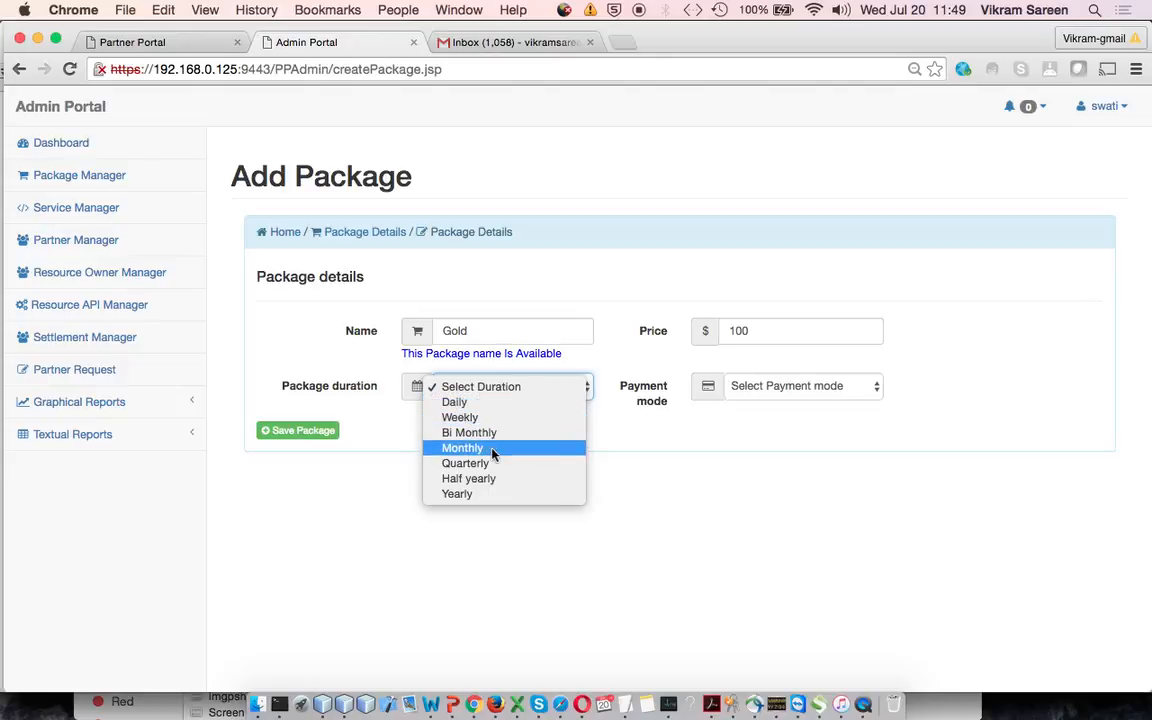
click(553, 418)
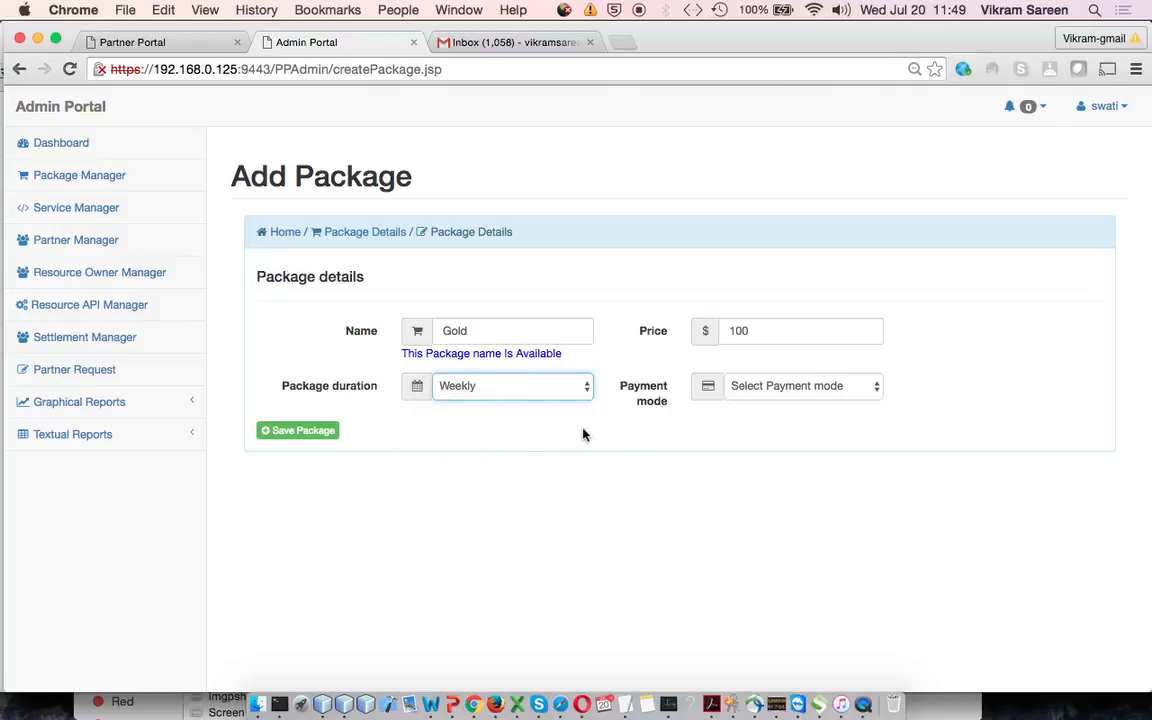
click(818, 384)
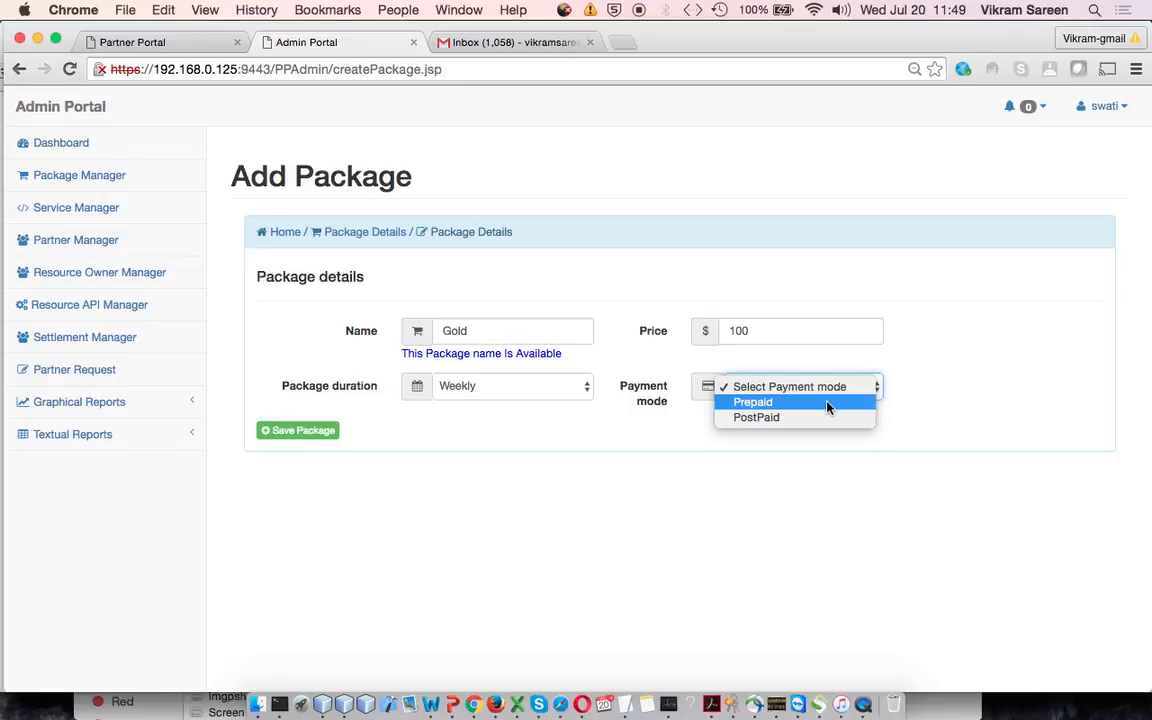
click(827, 404)
click(286, 432)
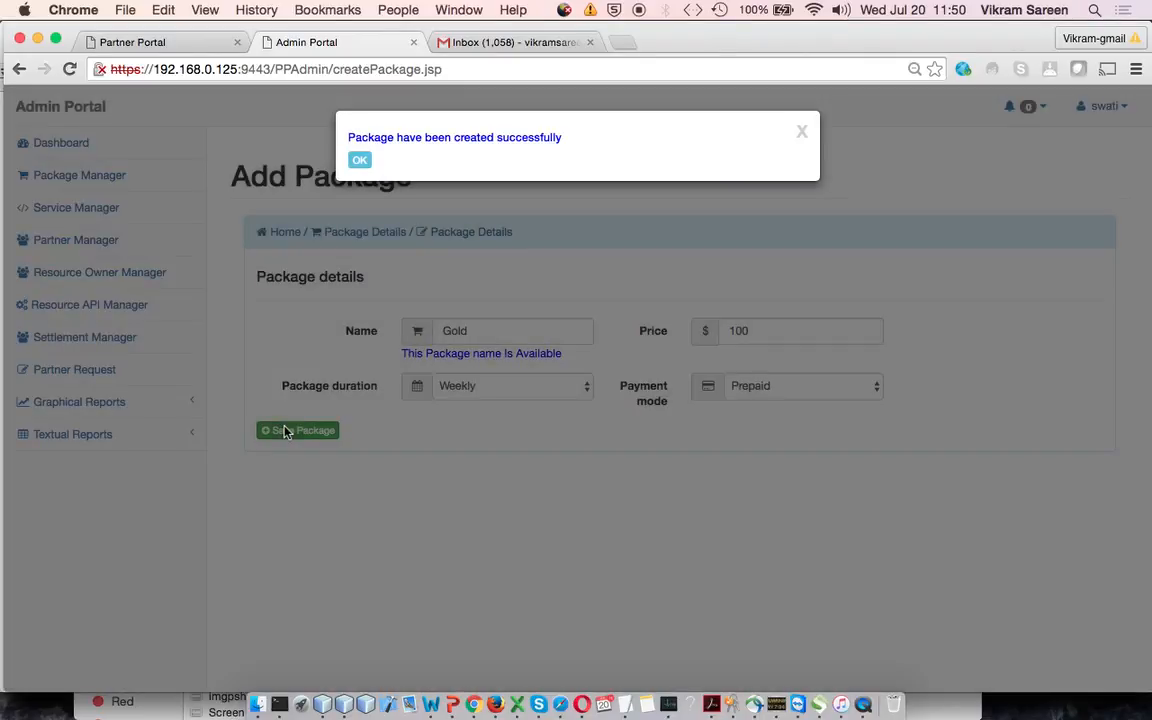
click(360, 160)
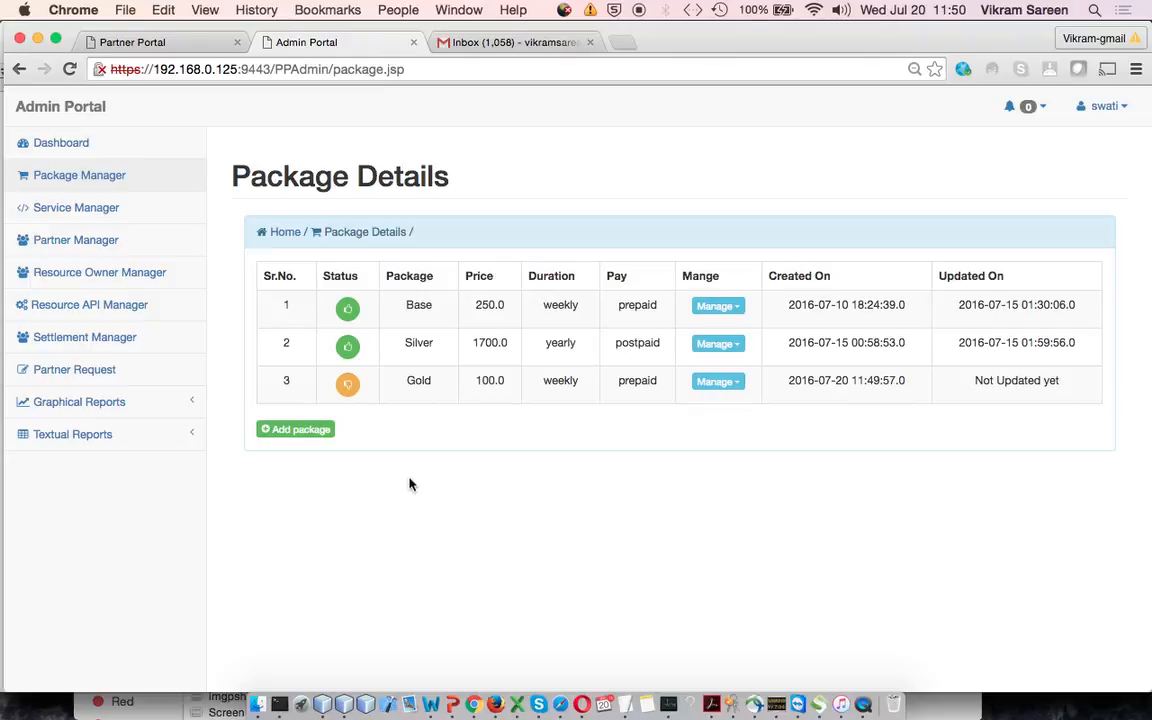
Open the Gold package from the package list for editing
click(728, 390)
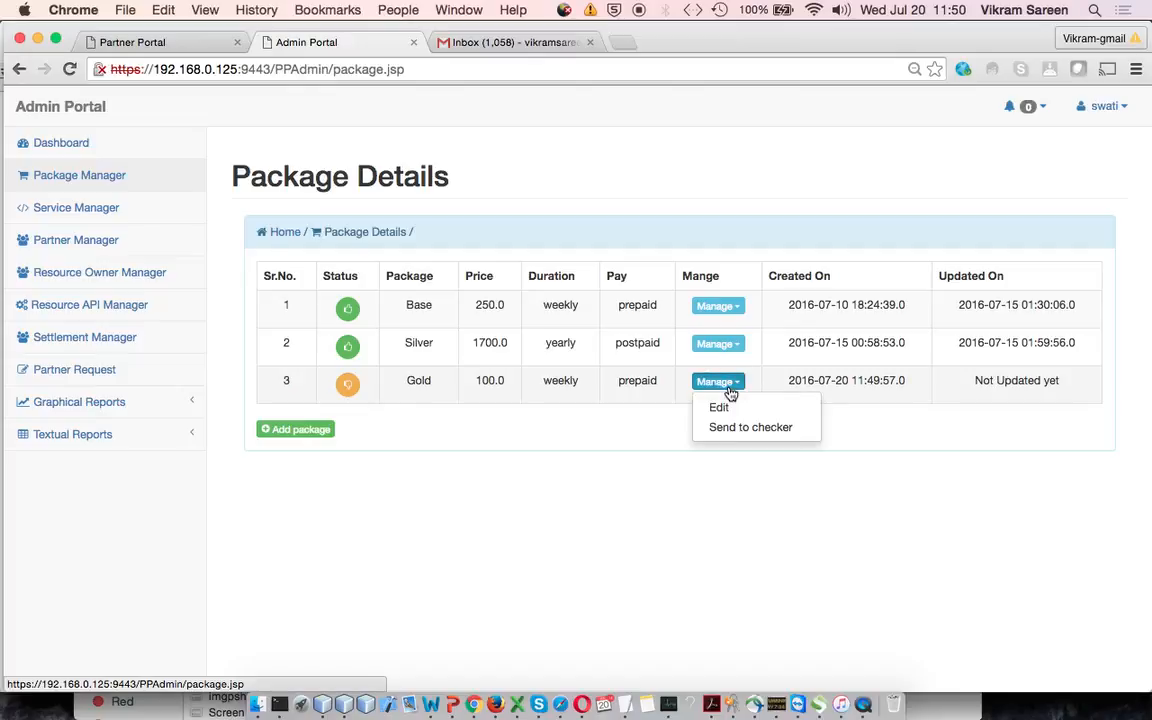
click(737, 406)
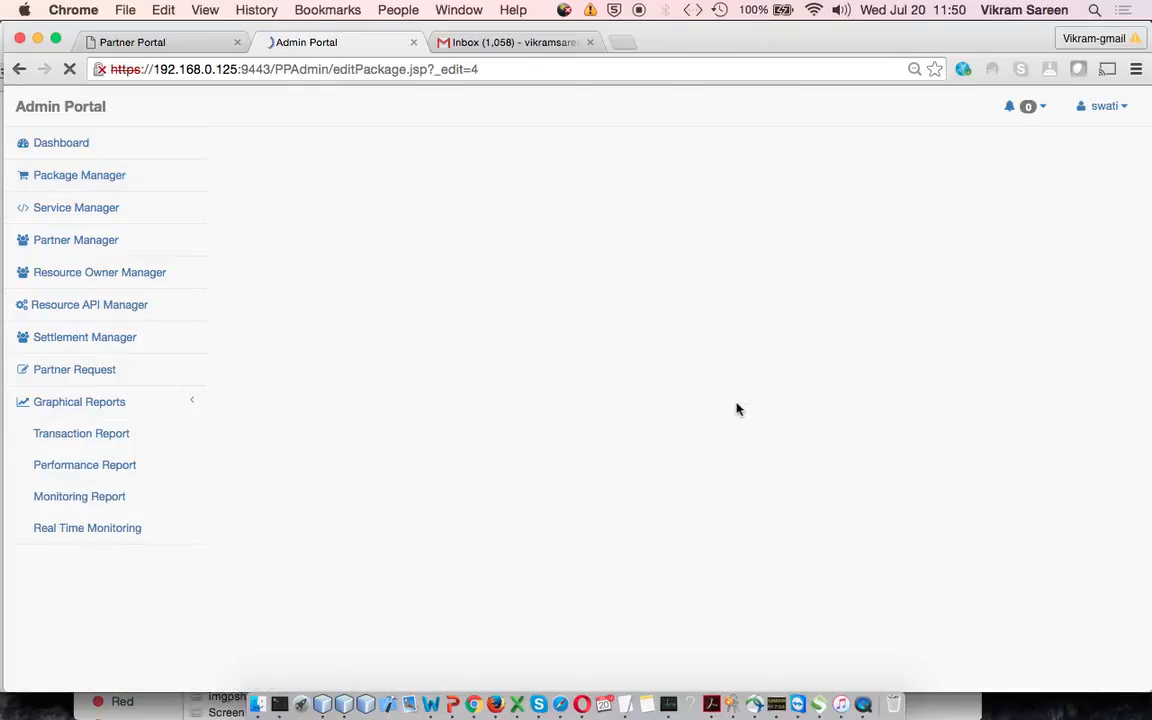
Switch to the TextEdit outline, highlight the line "Details of all settings in package.", and return to Chrome
click(628, 703)
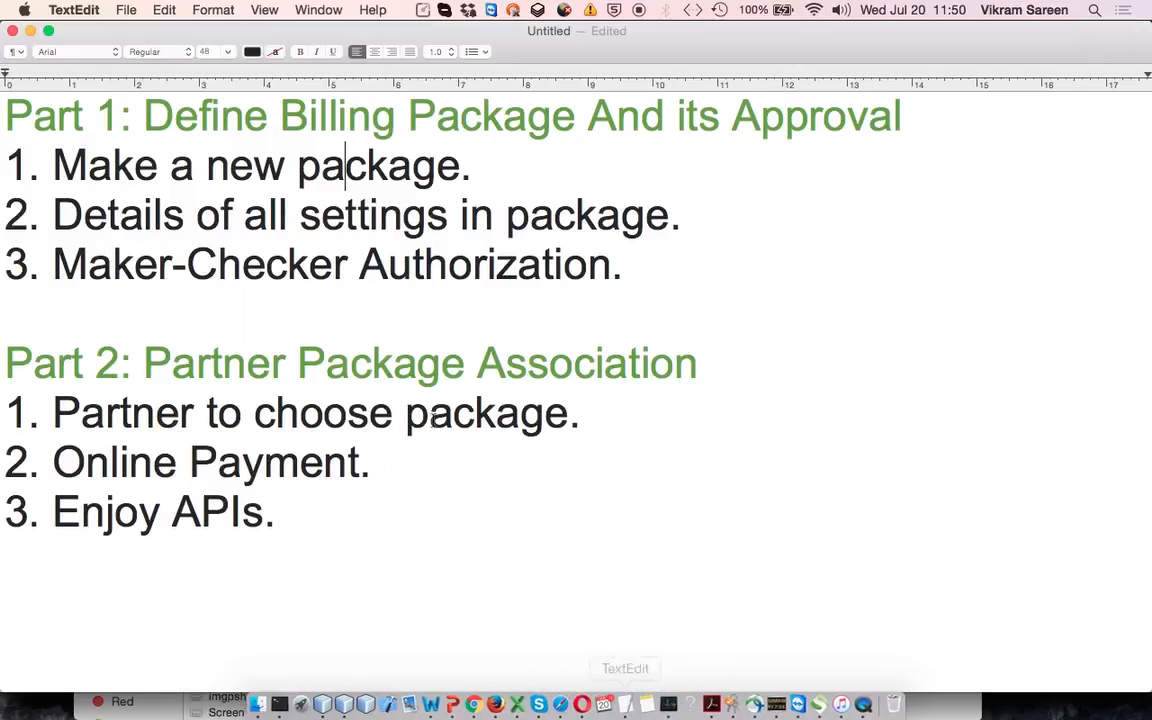
drag(52, 214, 745, 225)
key(super+Tab)
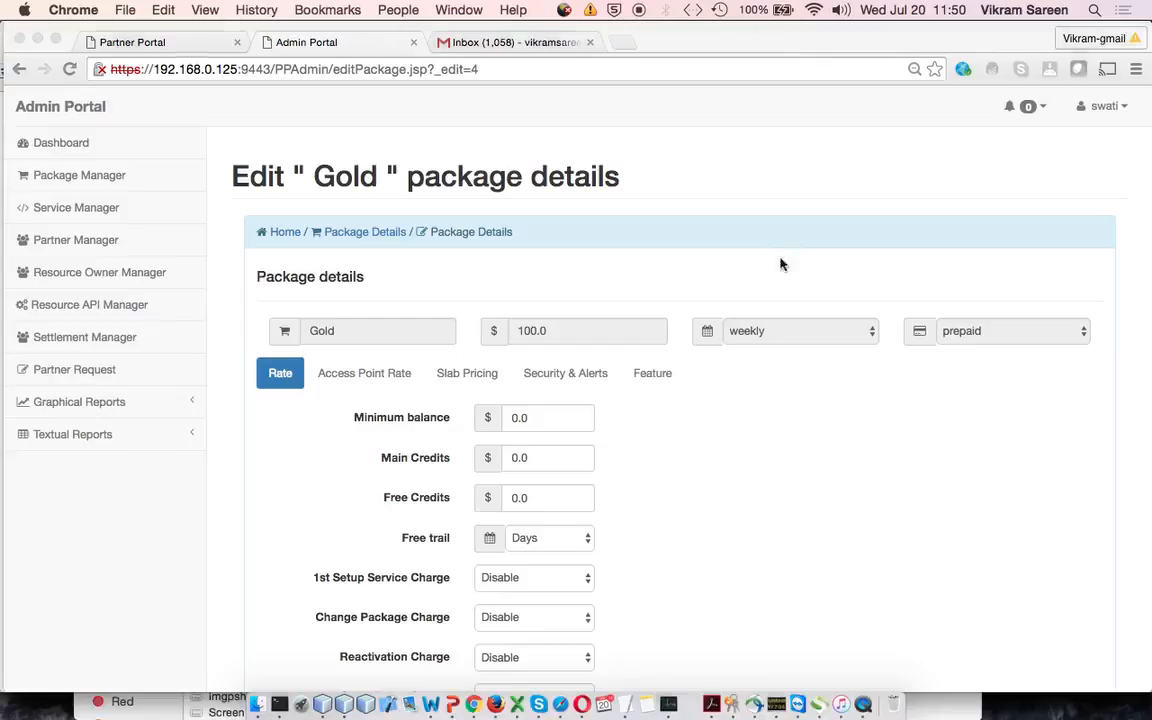
Set the Gold package's Minimum balance to 5 in its Rate settings
scroll(658, 476, down, 2)
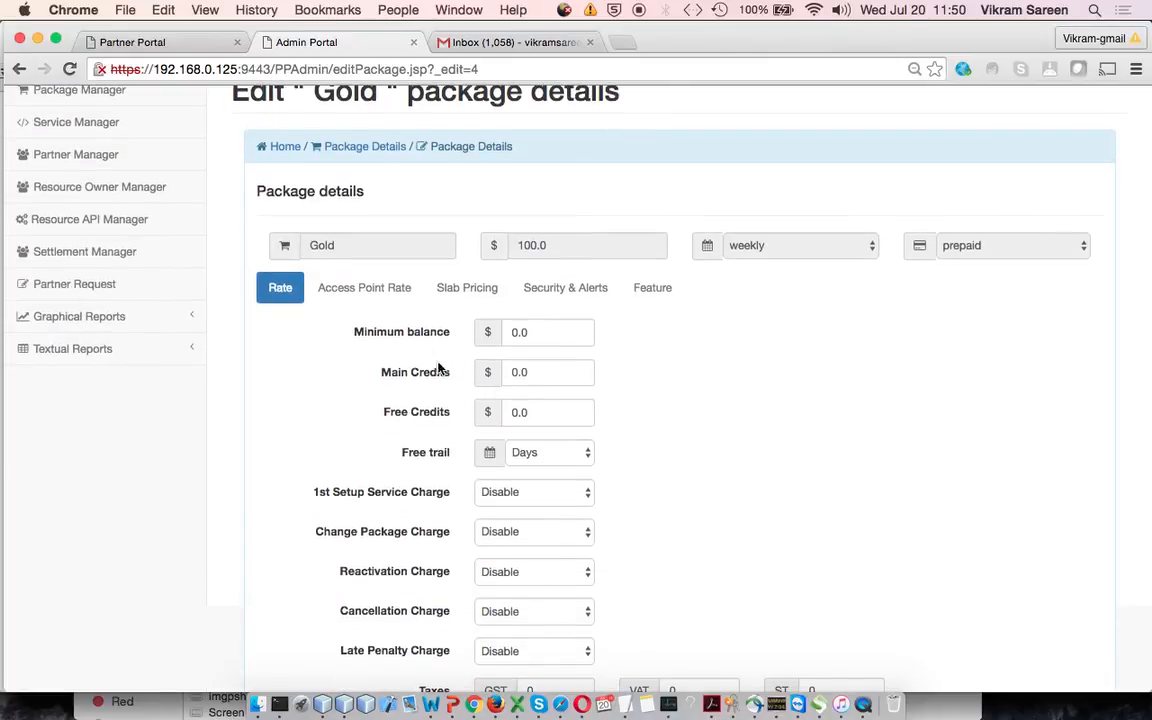
click(345, 285)
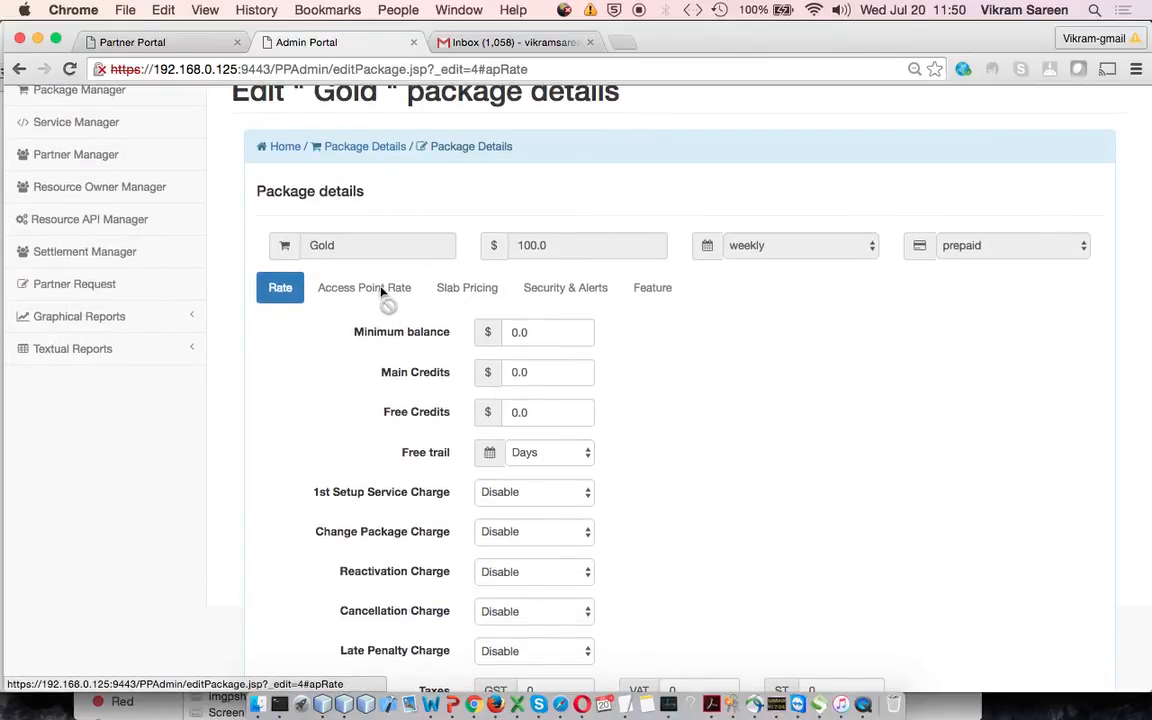
scroll(462, 288, down, 3)
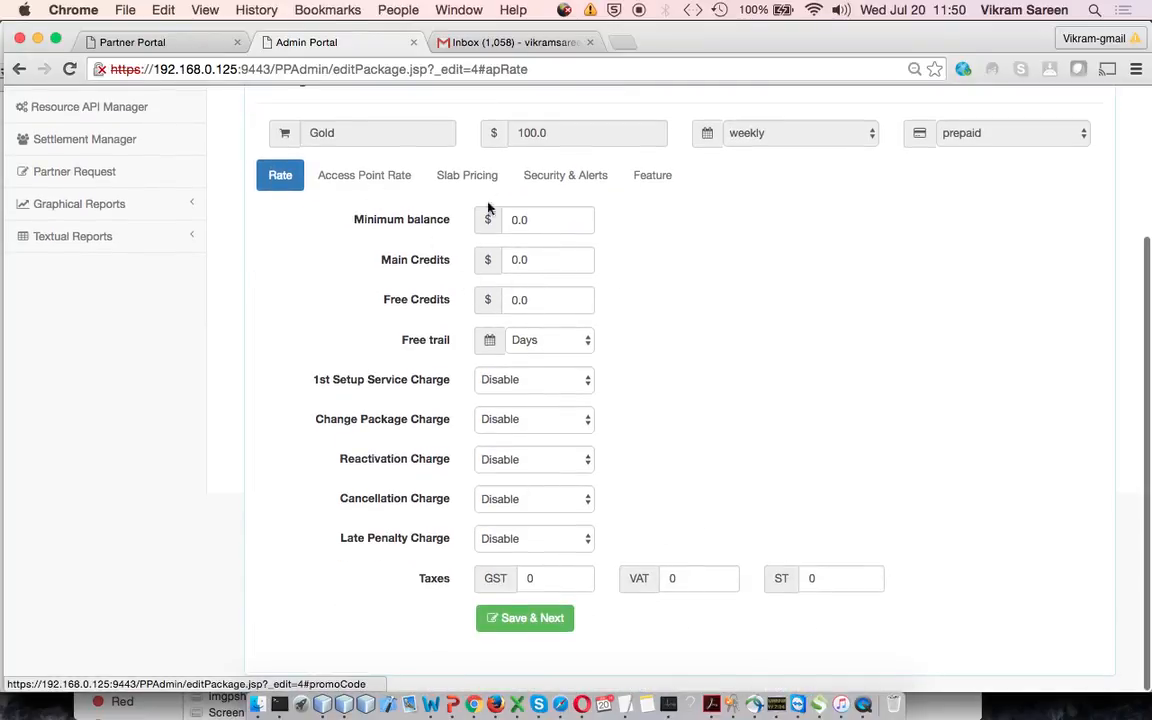
click(561, 227)
key(BackSpace)
key(BackSpace)
key(BackSpace)
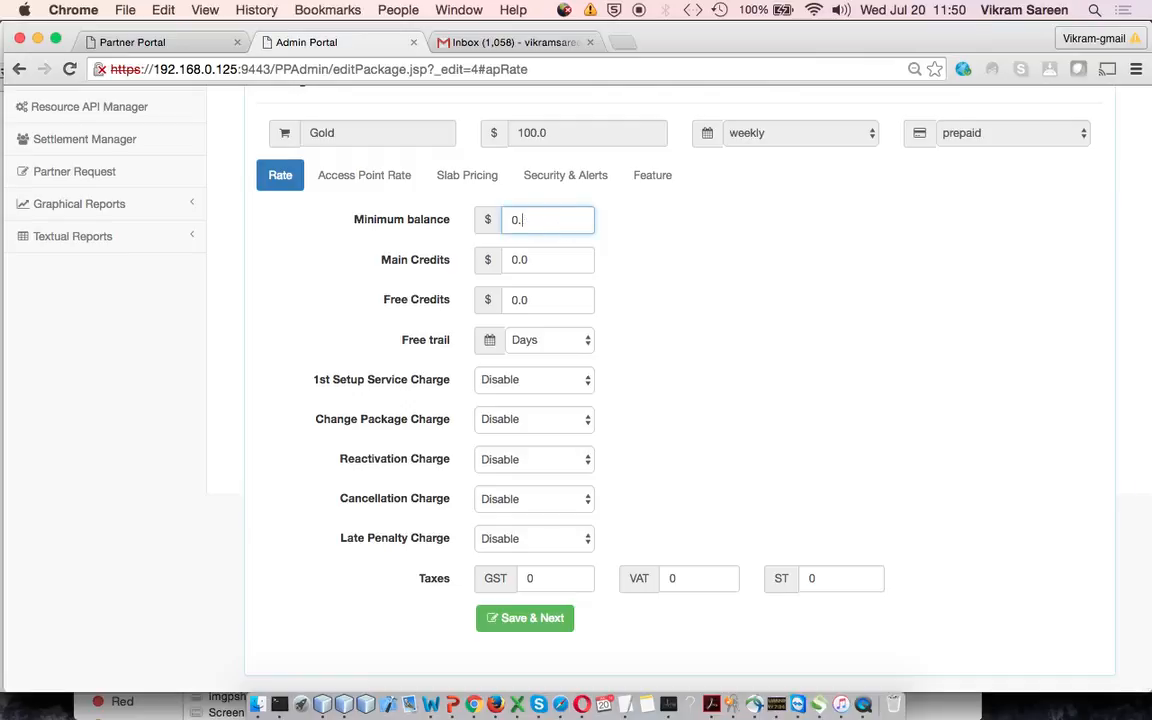
text(5)
Set the Main Credits to 1000 and the Free Credits to 20 for the Gold package
click(566, 262)
key(BackSpace)
key(BackSpace)
key(BackSpace)
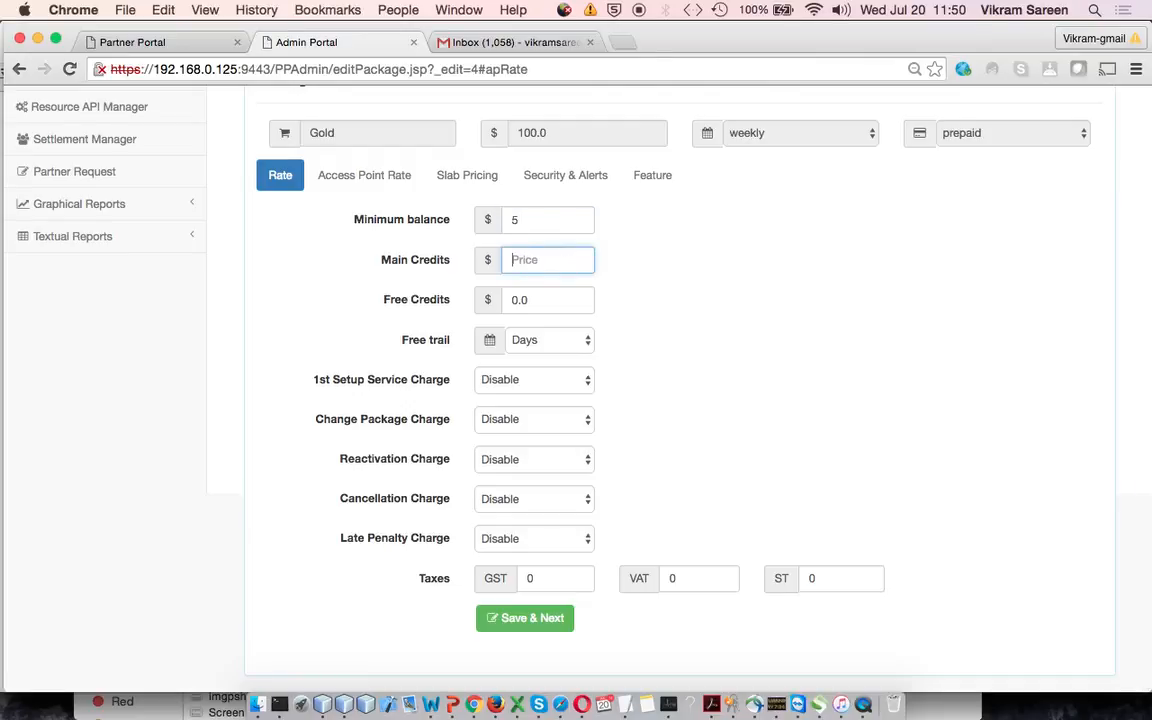
text(1000)
click(566, 302)
key(BackSpace)
key(BackSpace)
key(BackSpace)
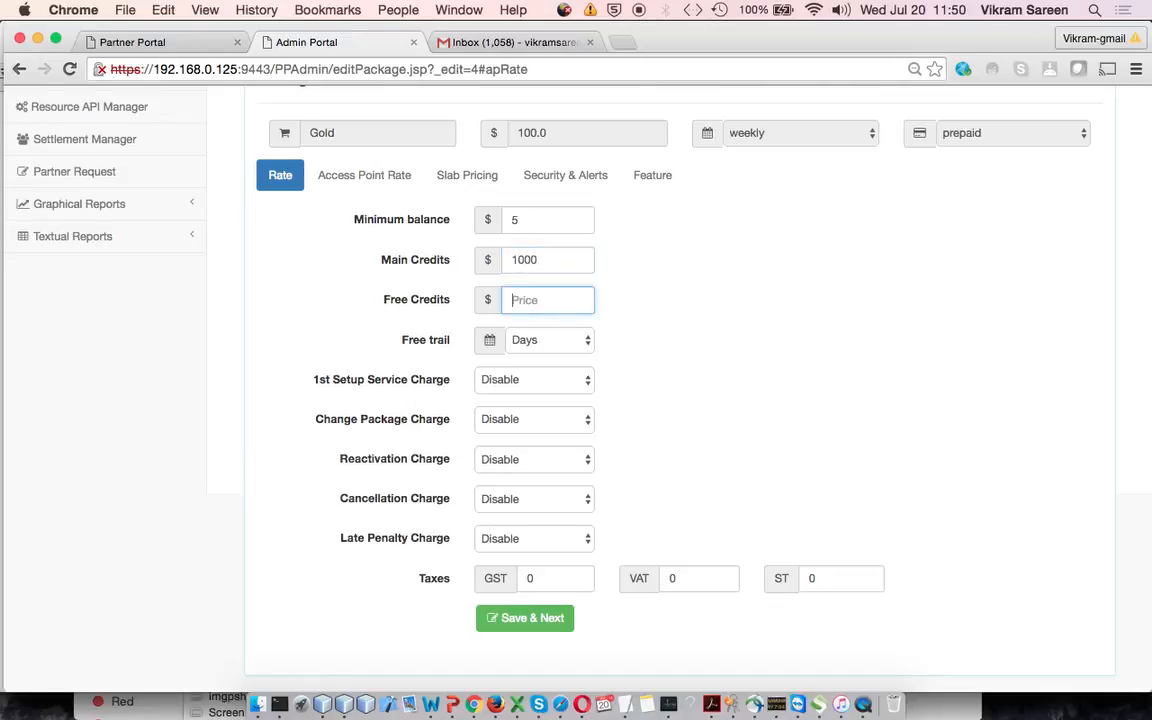
text(20)
Set the free trial to 1 Week and enable the 1st Setup Service Charge with a price of 15
click(574, 342)
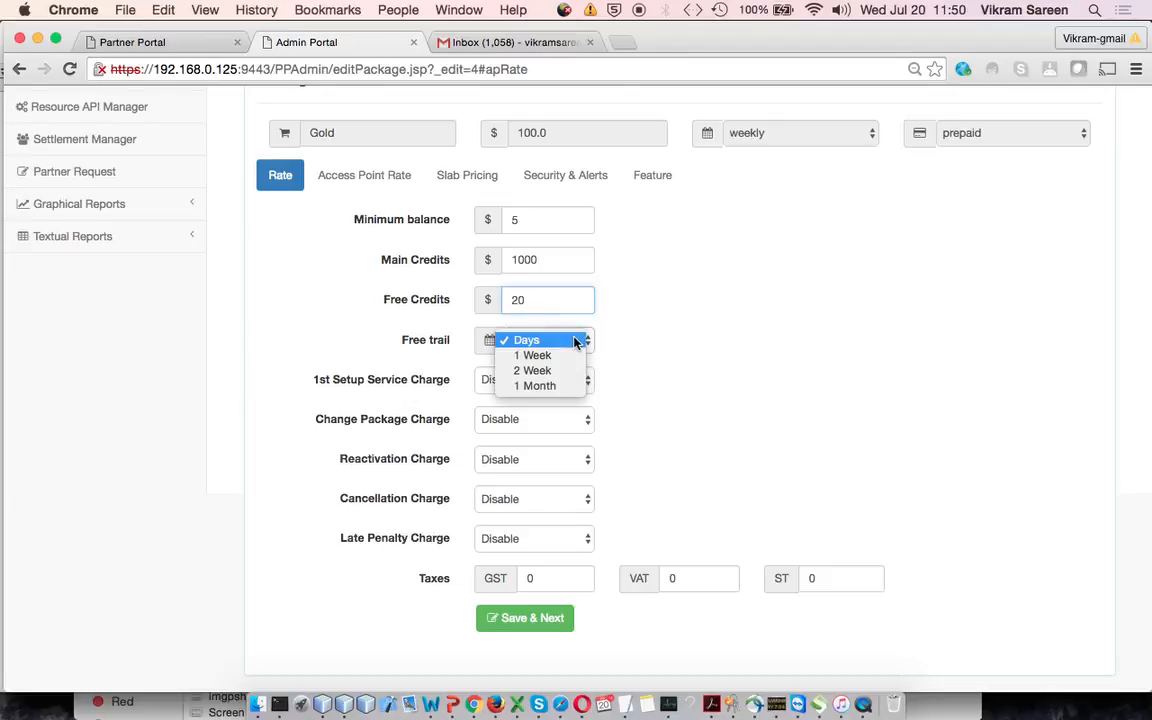
click(567, 356)
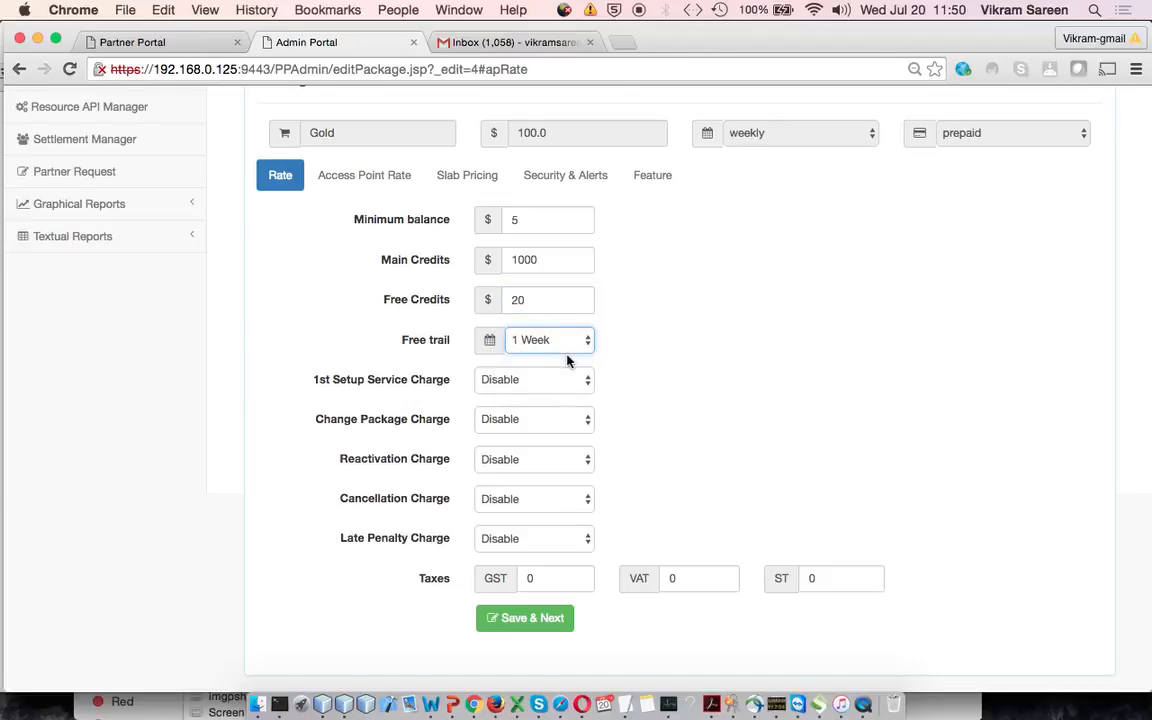
click(563, 379)
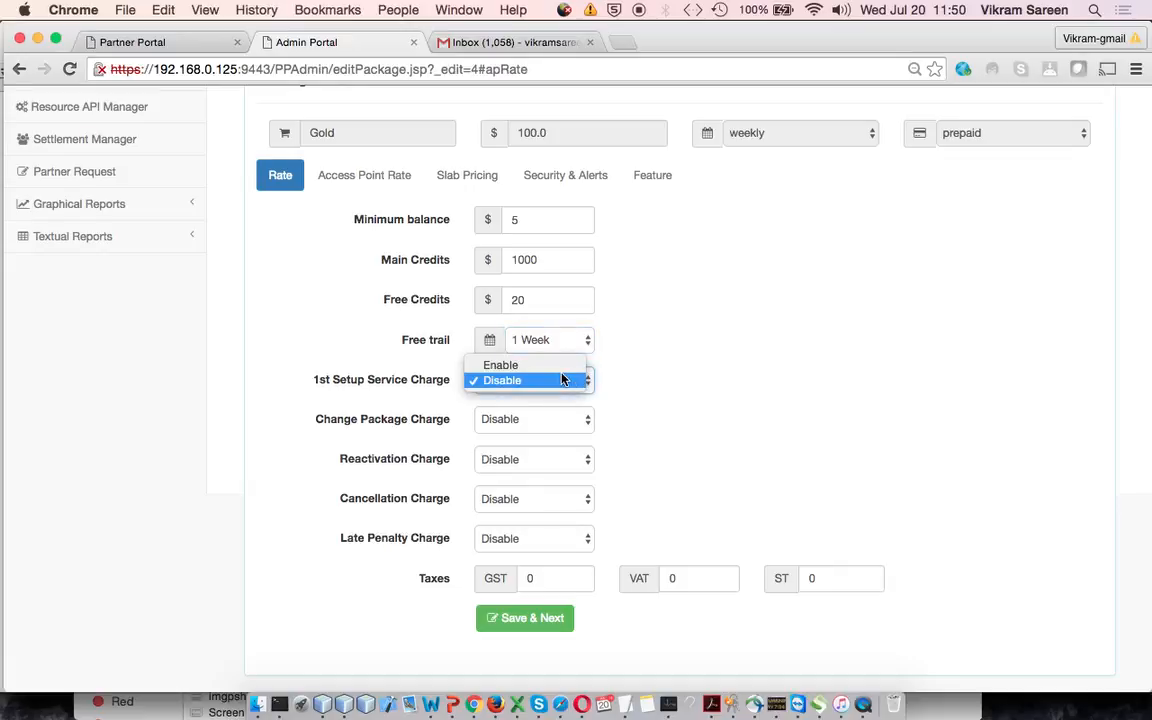
click(540, 364)
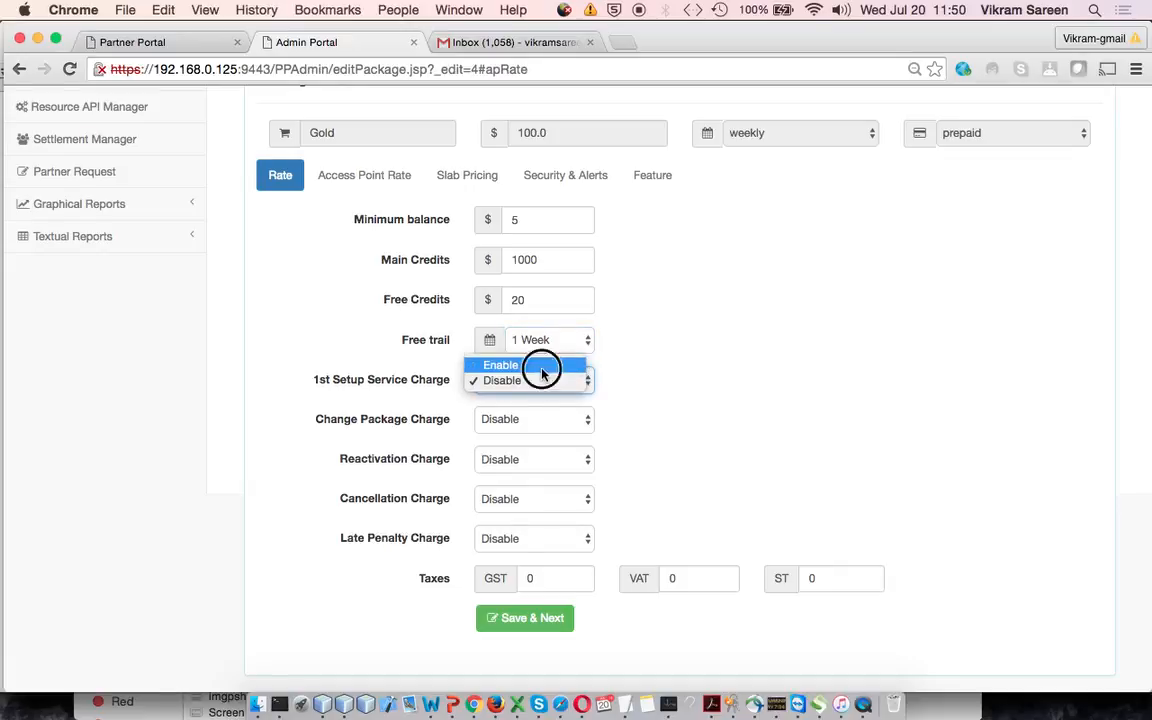
click(698, 381)
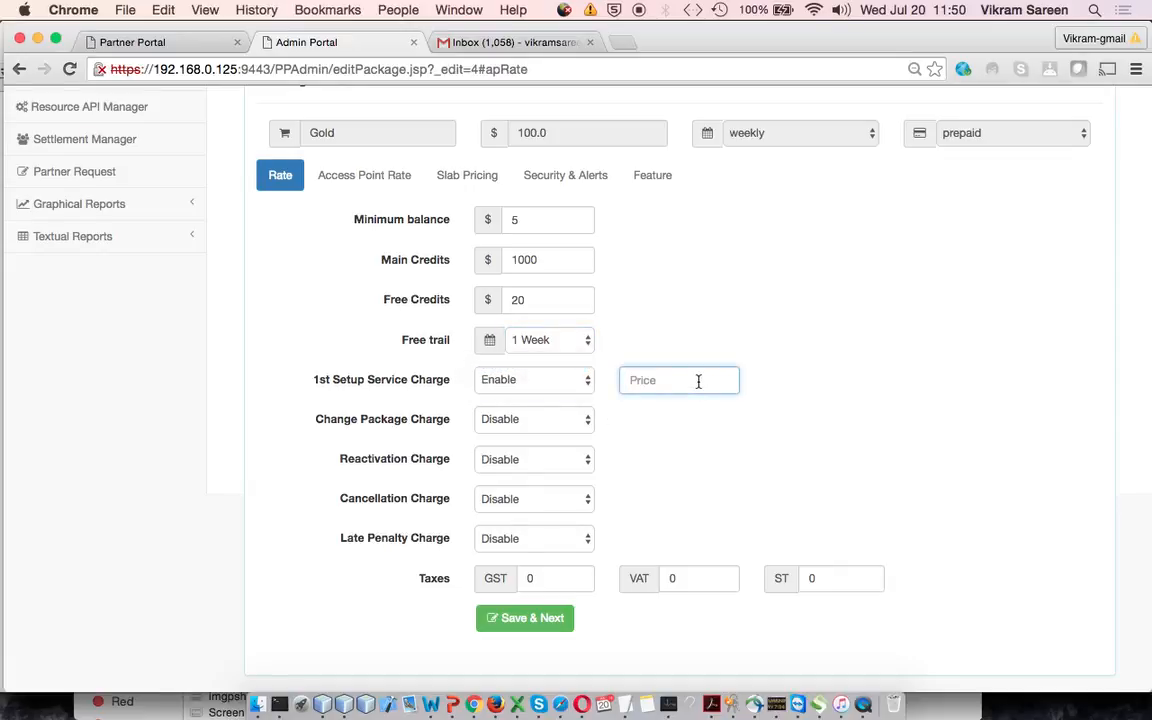
text(15)
Enable the Change Package Charge with a price of 15
click(567, 420)
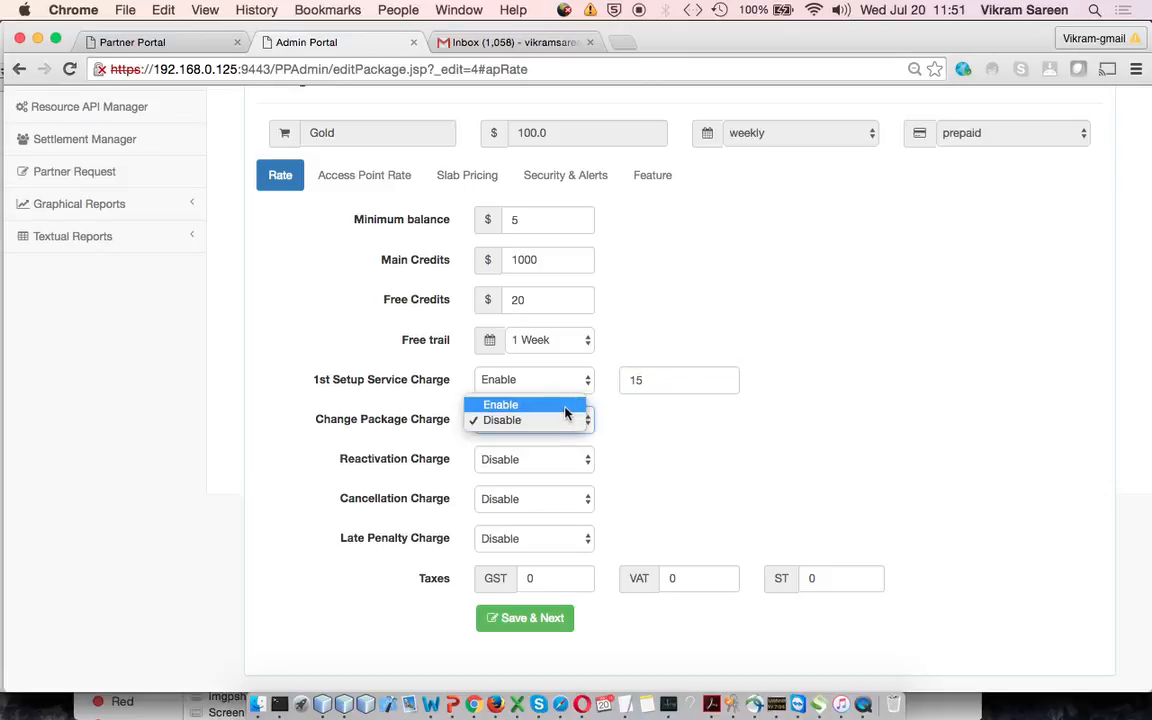
click(566, 406)
click(660, 422)
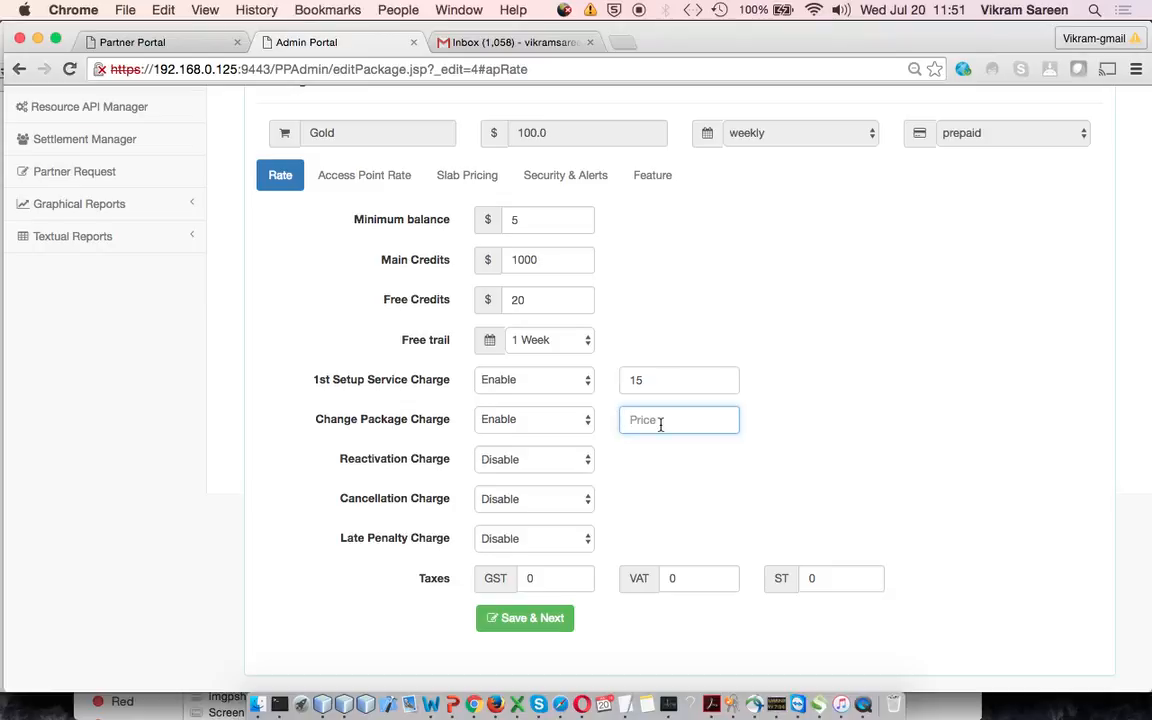
text(15)
Enable the Reactivation Charge with a price of 20
click(586, 458)
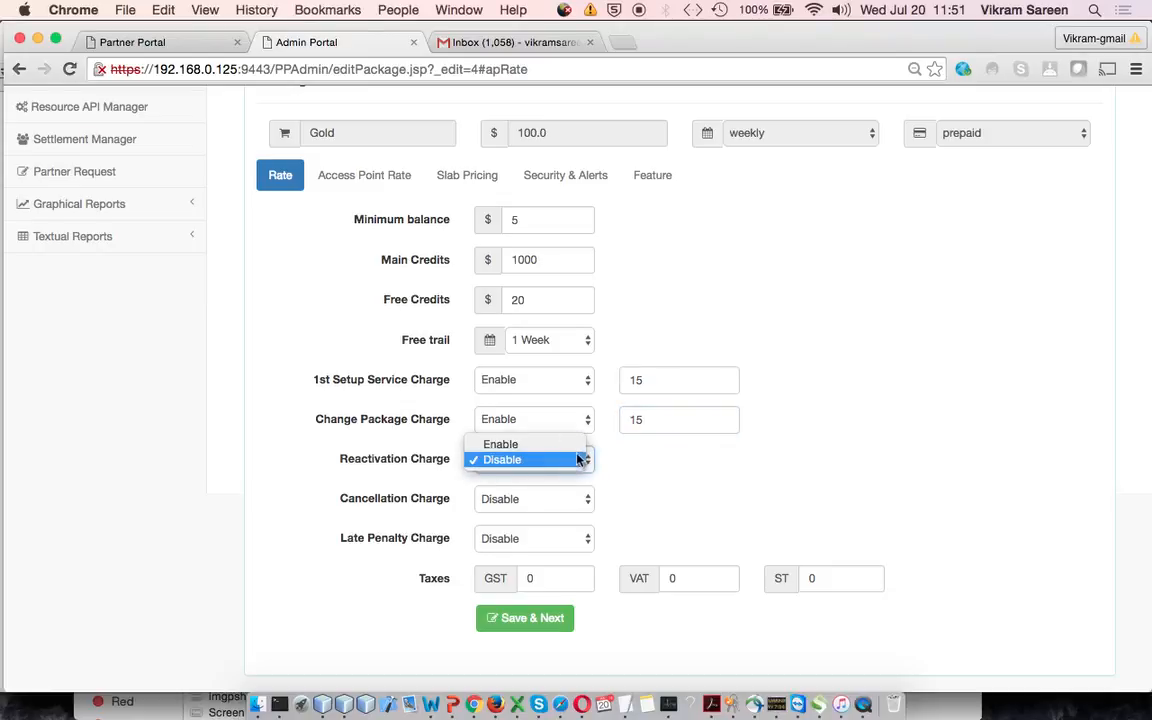
click(571, 443)
click(659, 463)
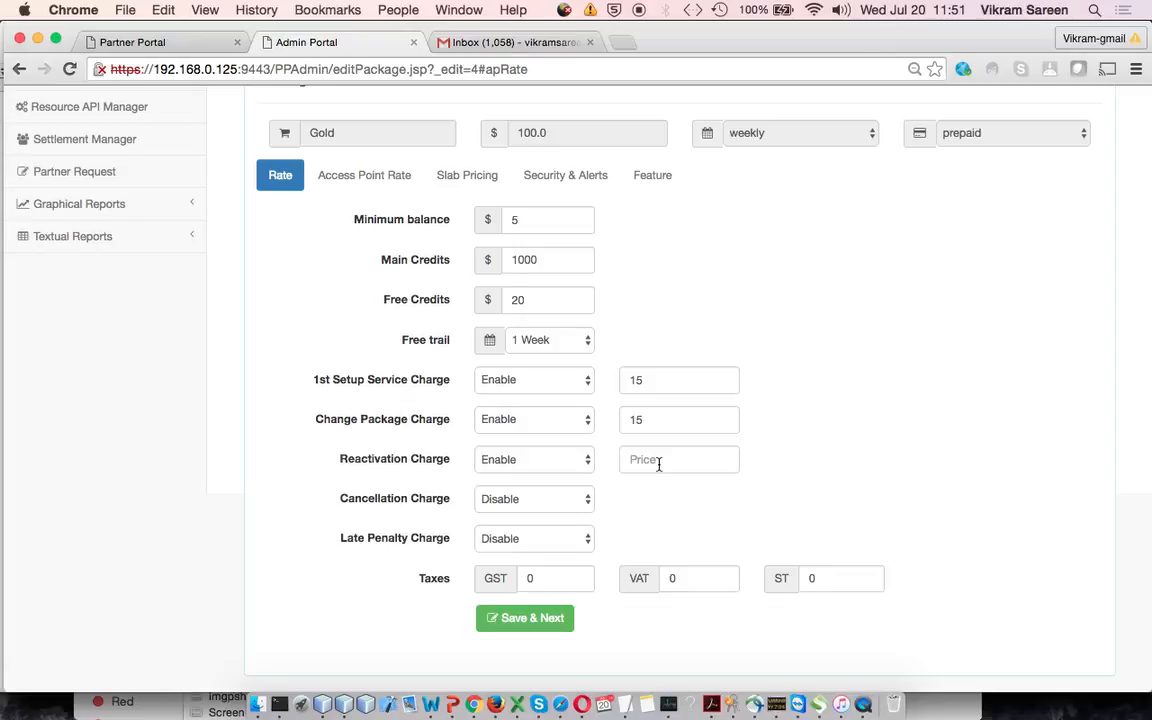
click(659, 461)
text(20)
Enable the Cancellation Charge with a price of 10
click(588, 499)
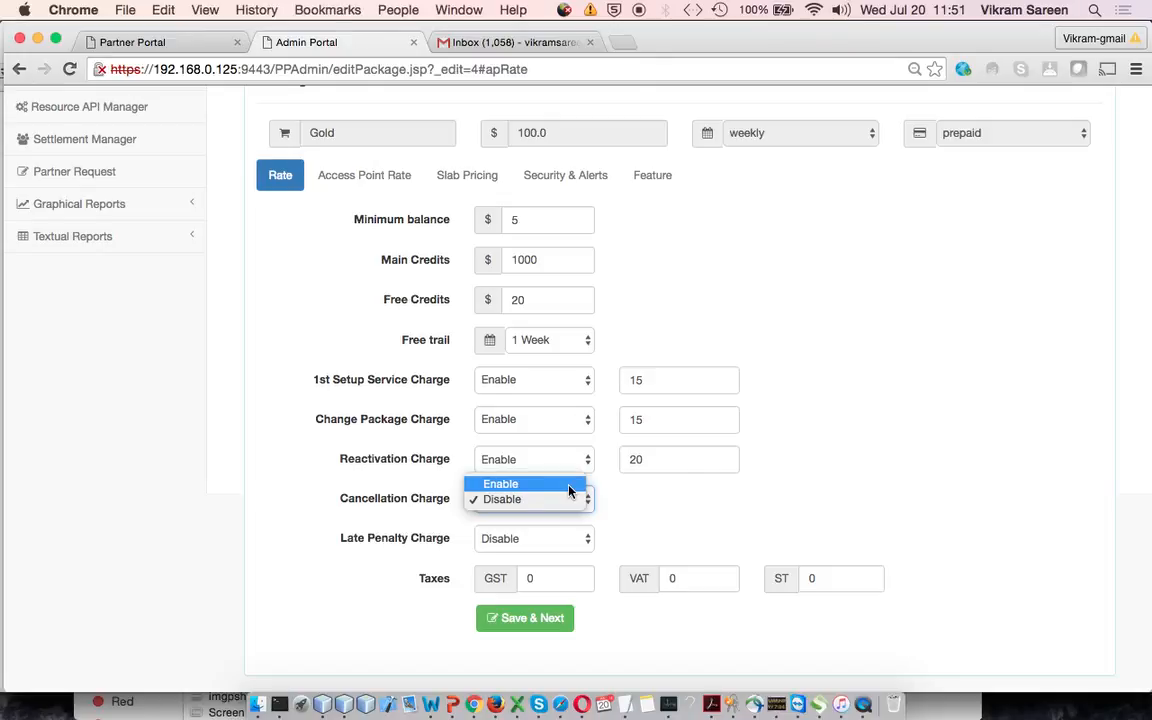
click(566, 484)
click(705, 501)
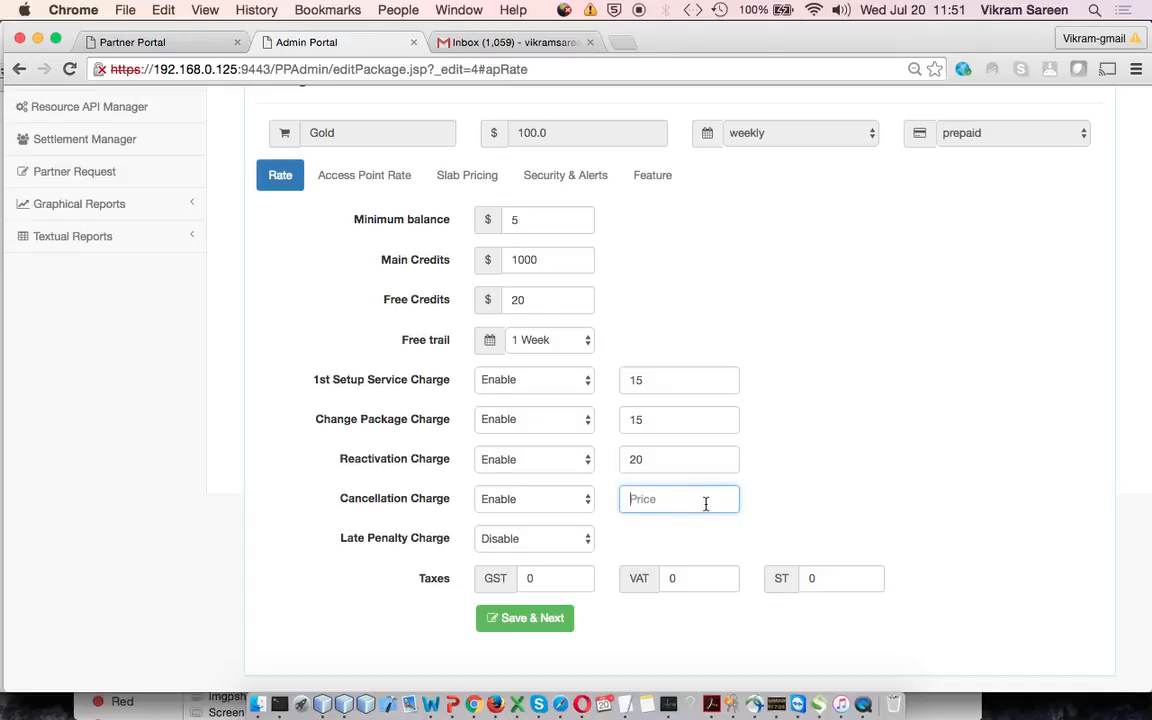
text(10)
Enable the Late Penalty Charge and set its first range from day 1 to day 5 with a price of 10
click(550, 538)
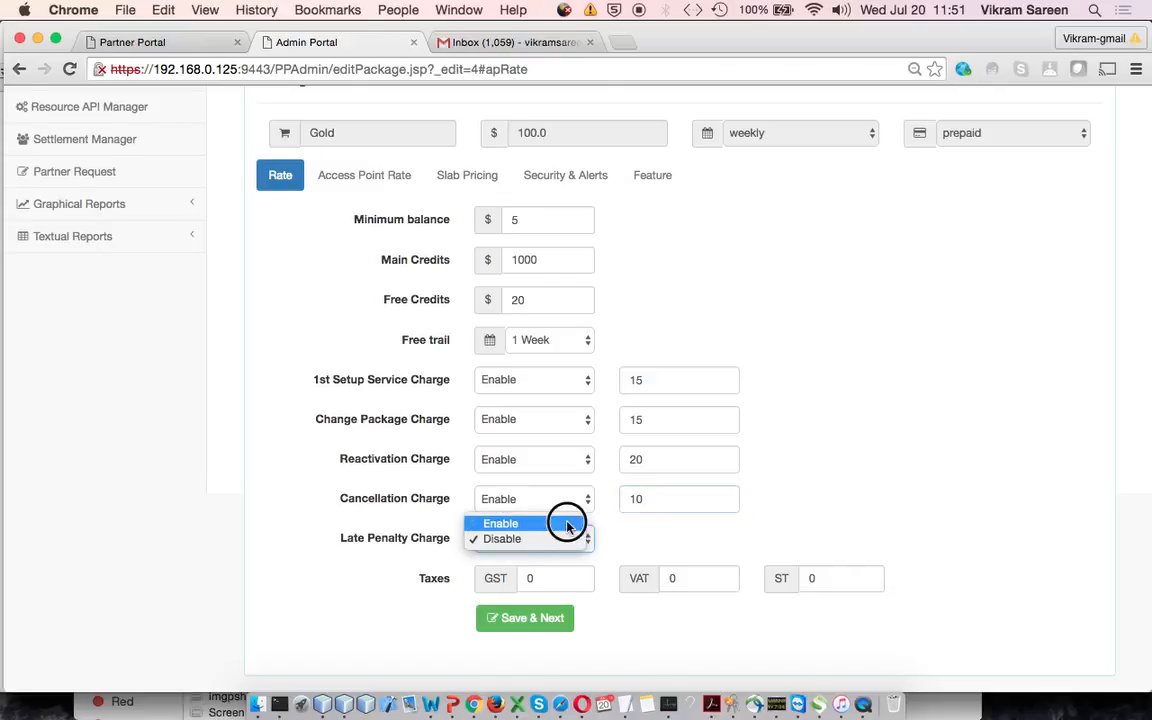
click(566, 523)
scroll(689, 545, down, 2)
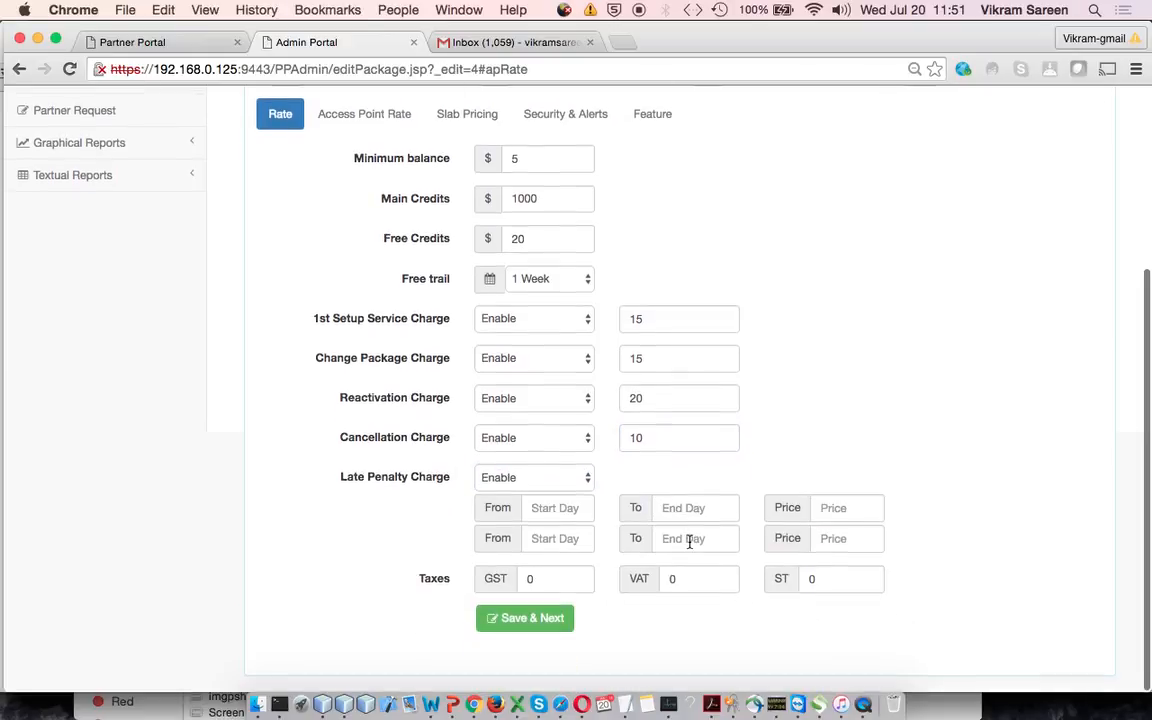
click(563, 510)
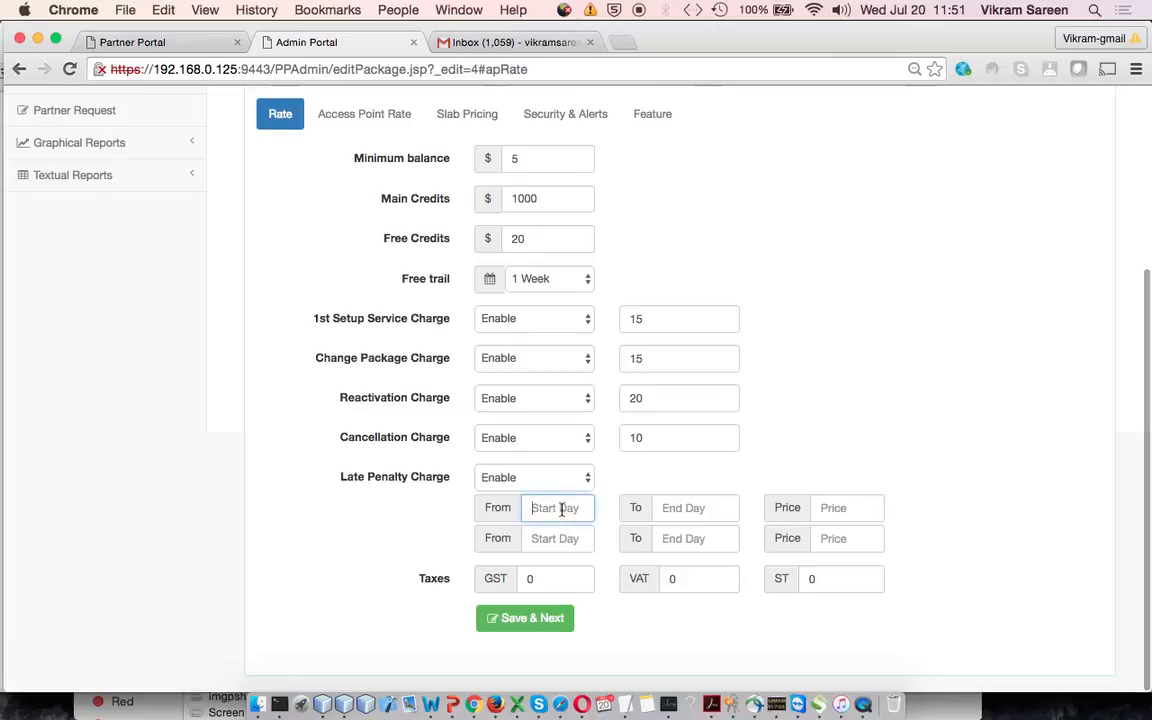
text(1)
click(697, 507)
text(5)
click(860, 510)
text(10)
Set the second late penalty range from day 6 to day 14 with a price of 25
click(580, 540)
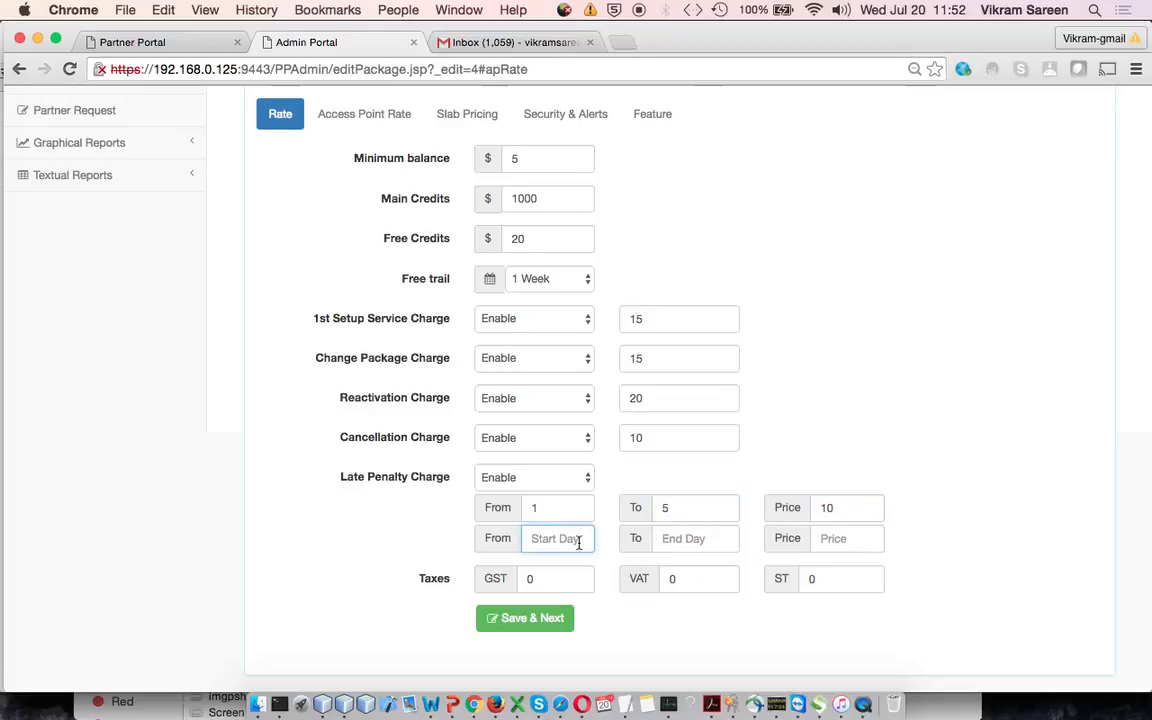
text(6)
click(699, 538)
text(14)
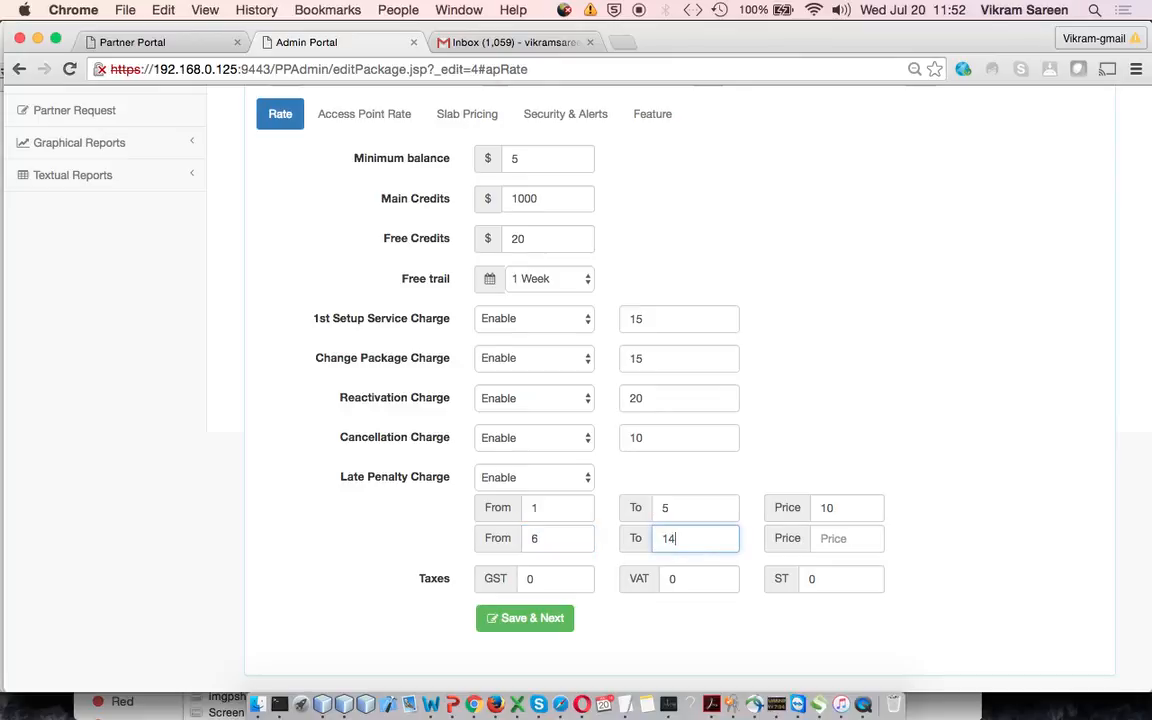
click(858, 543)
text(25)
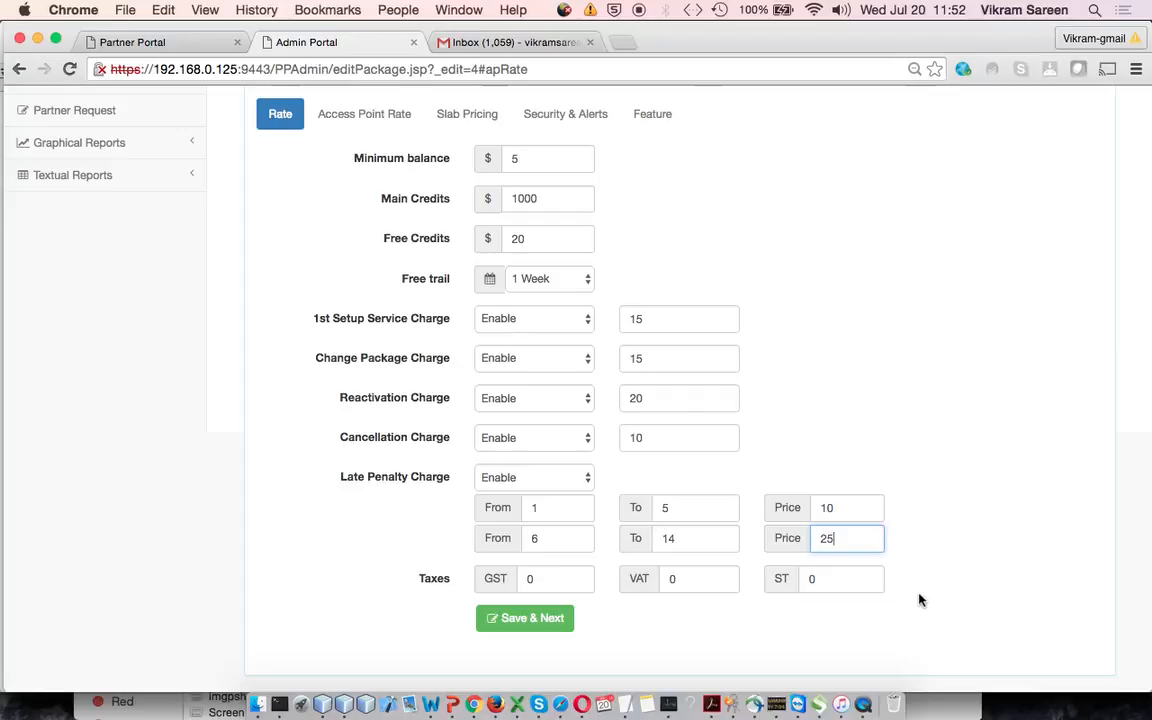
Set the taxes to GST 6, VAT 10 and ST 2, and save the package's rate settings
click(843, 584)
key(BackSpace)
text(2)
click(729, 579)
key(BackSpace)
text(10)
click(572, 578)
key(BackSpace)
text(6)
click(698, 580)
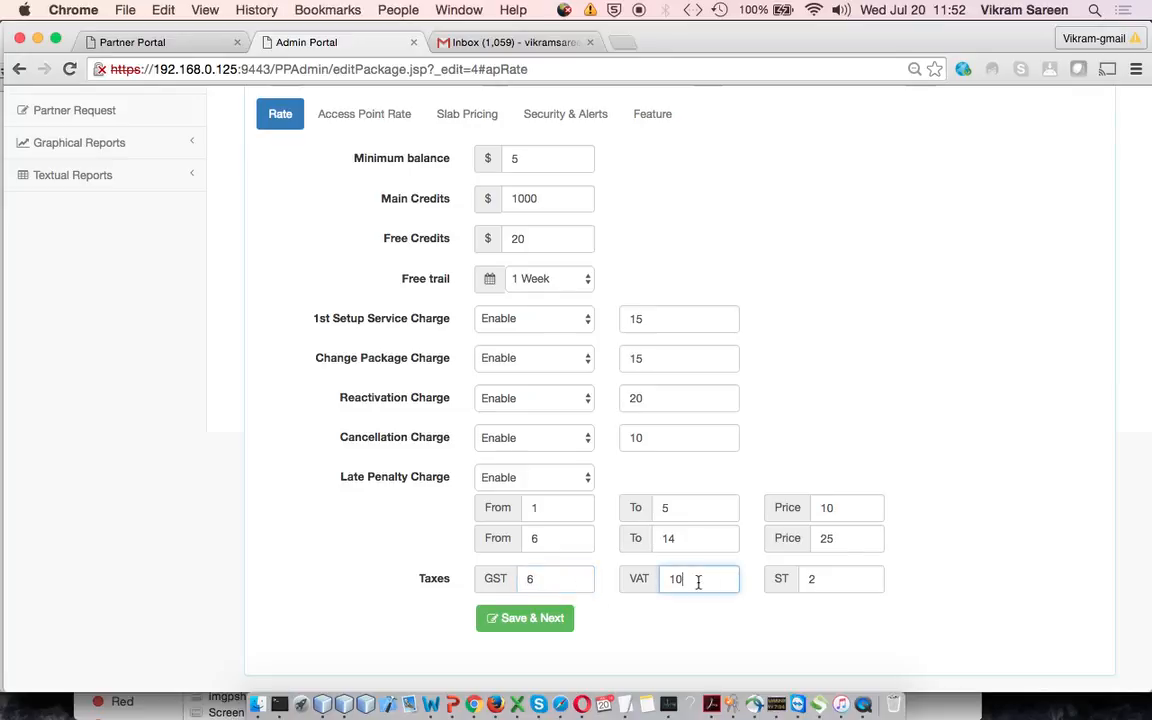
click(532, 619)
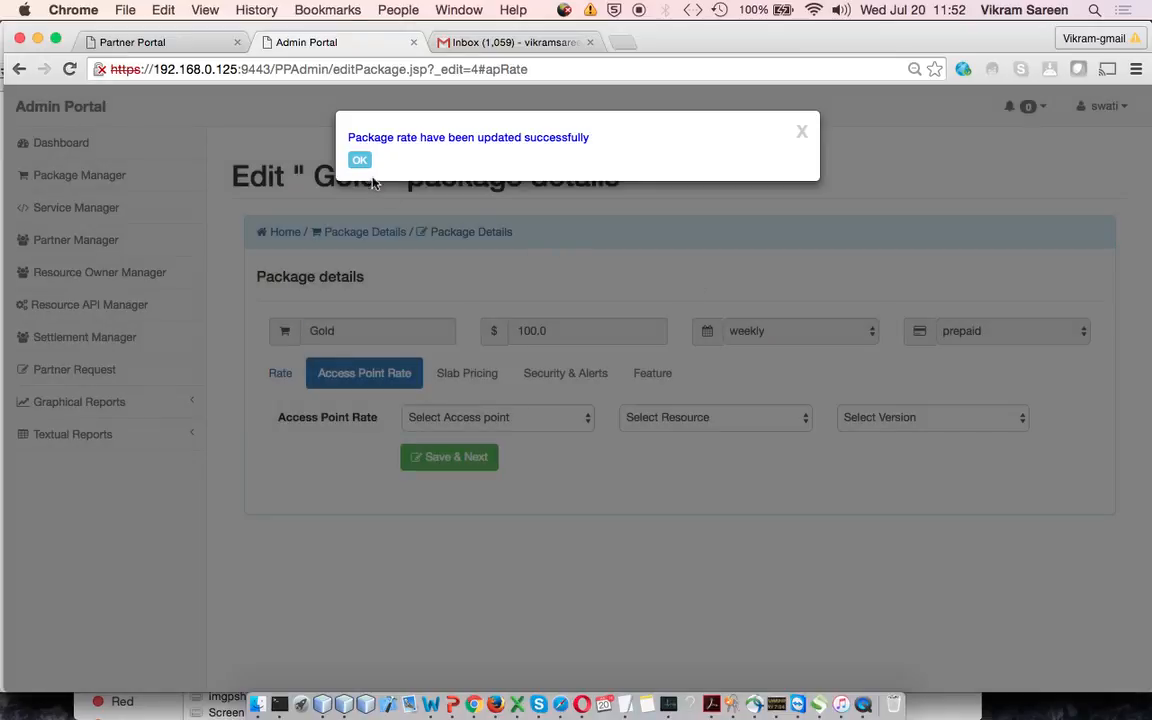
click(358, 163)
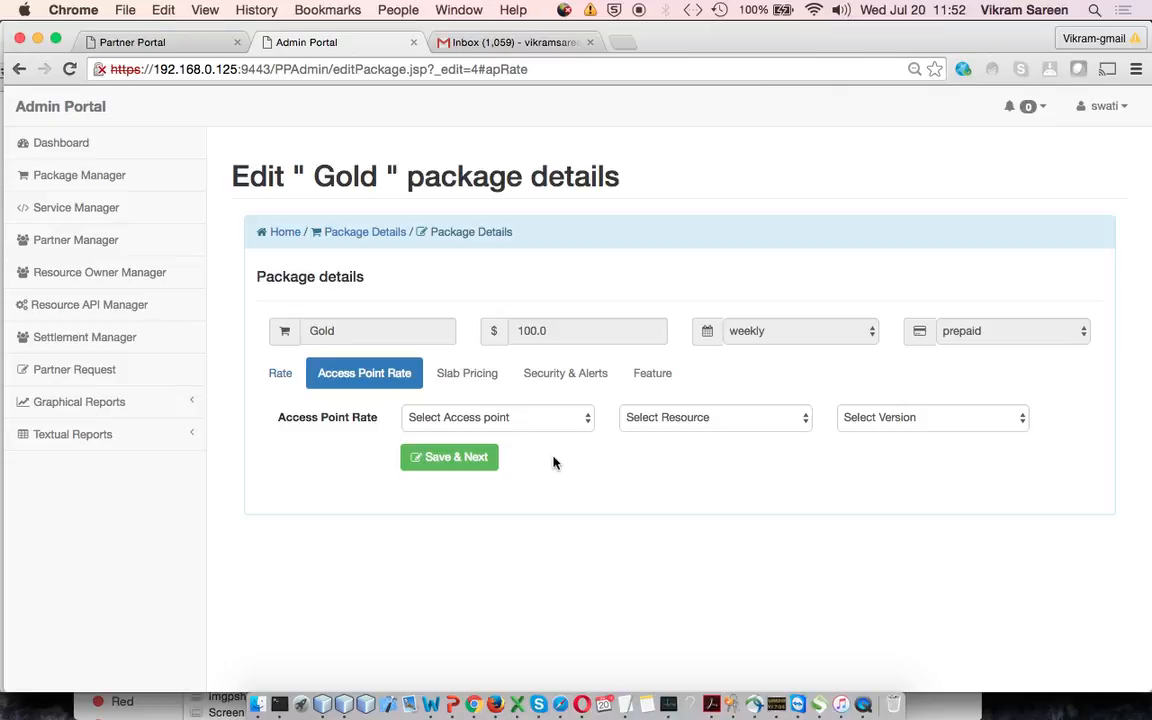
Choose the DemoWebService access point with the AxiomProtectWS resource for the access point rates
click(575, 424)
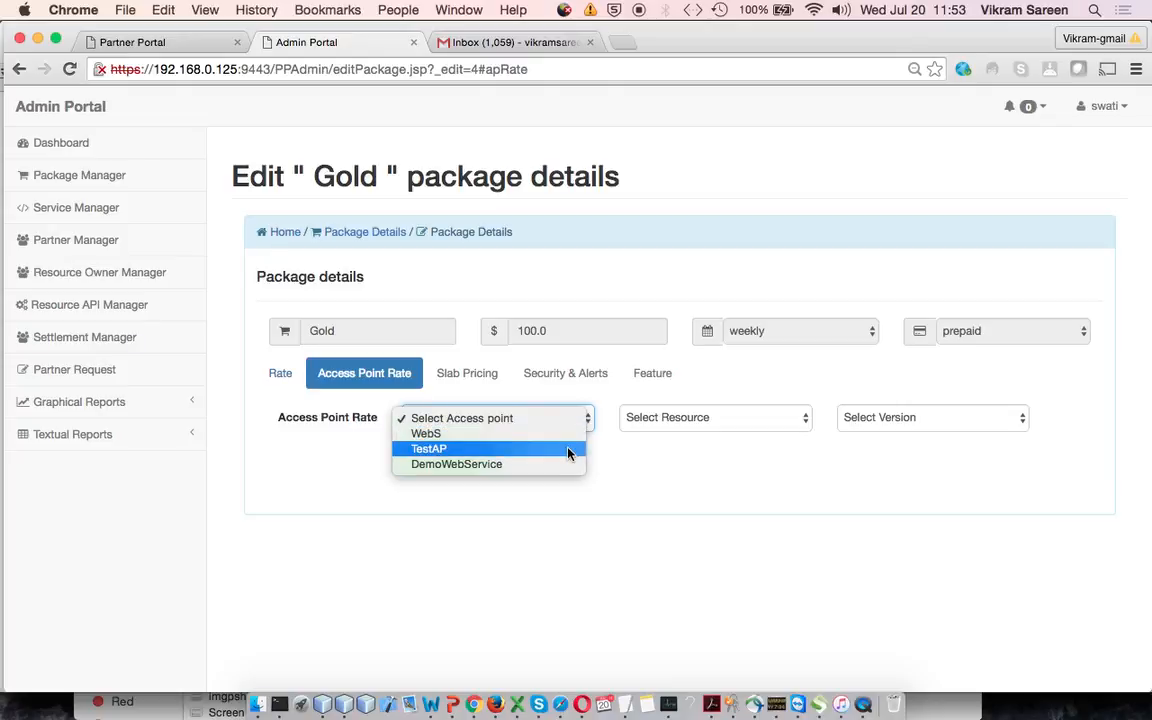
click(550, 466)
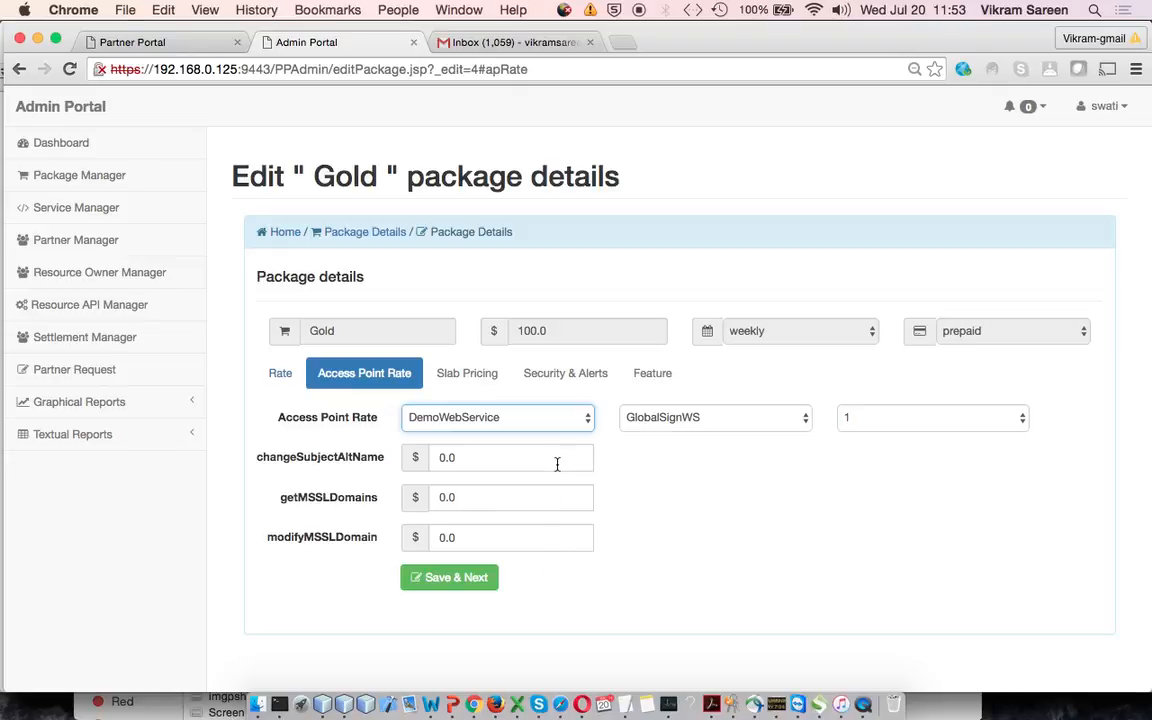
click(716, 416)
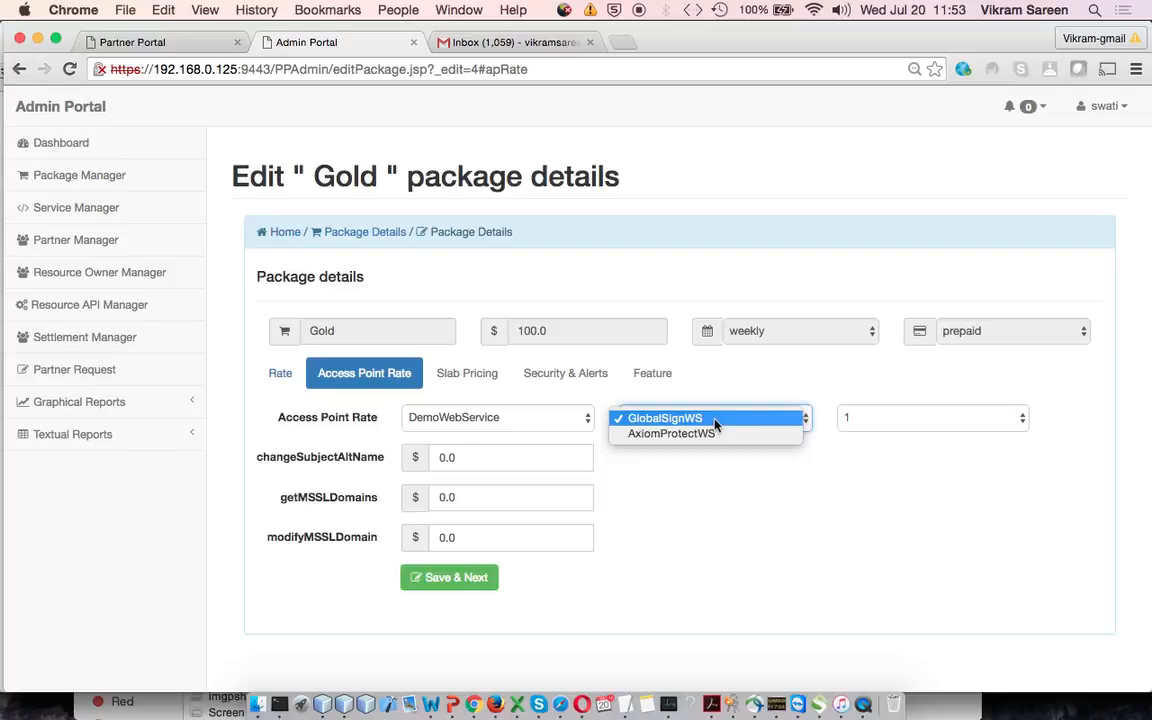
click(723, 436)
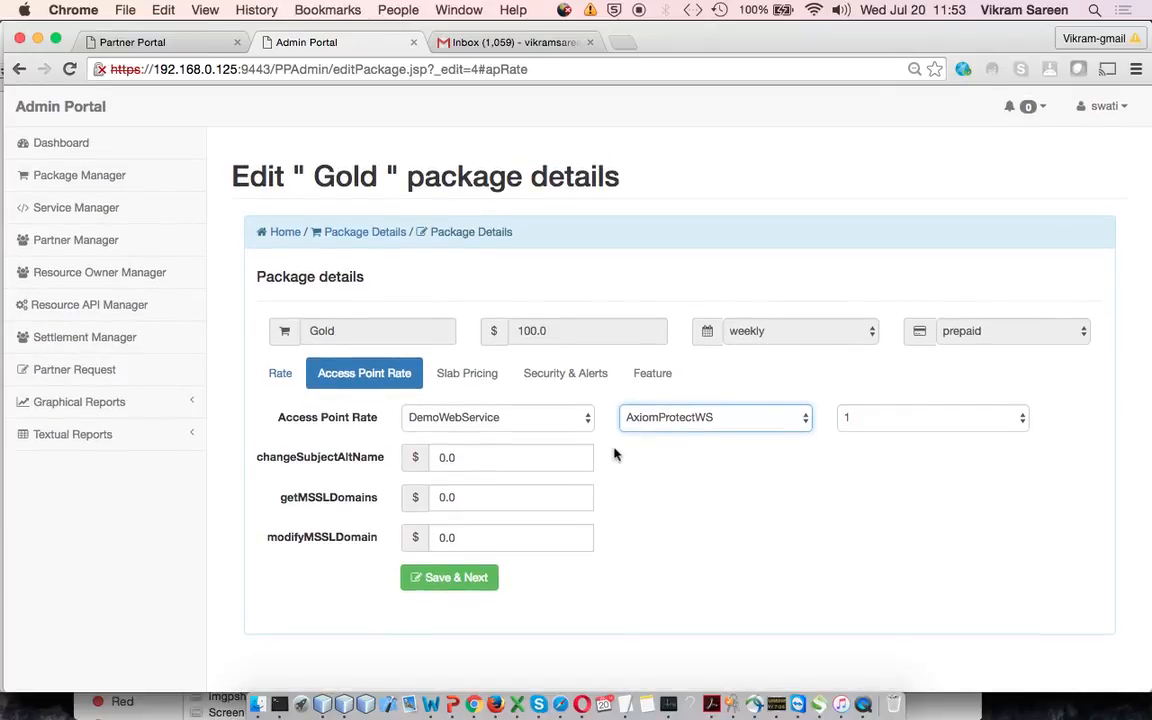
click(718, 417)
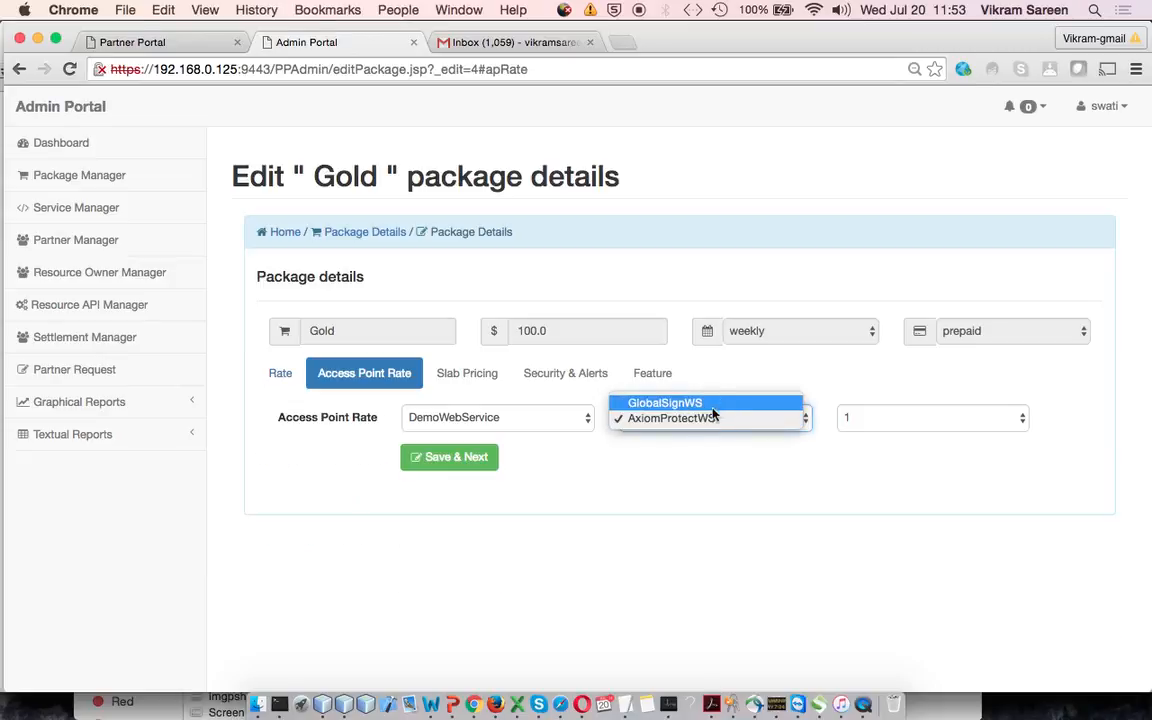
click(710, 419)
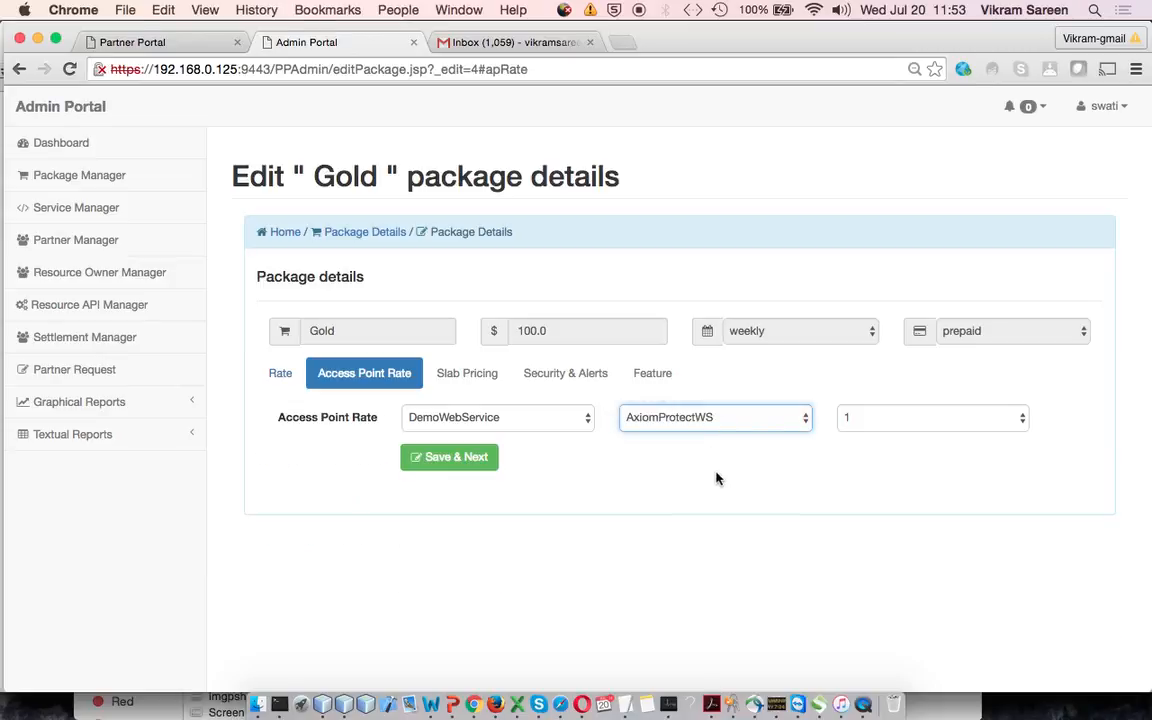
click(740, 419)
click(735, 401)
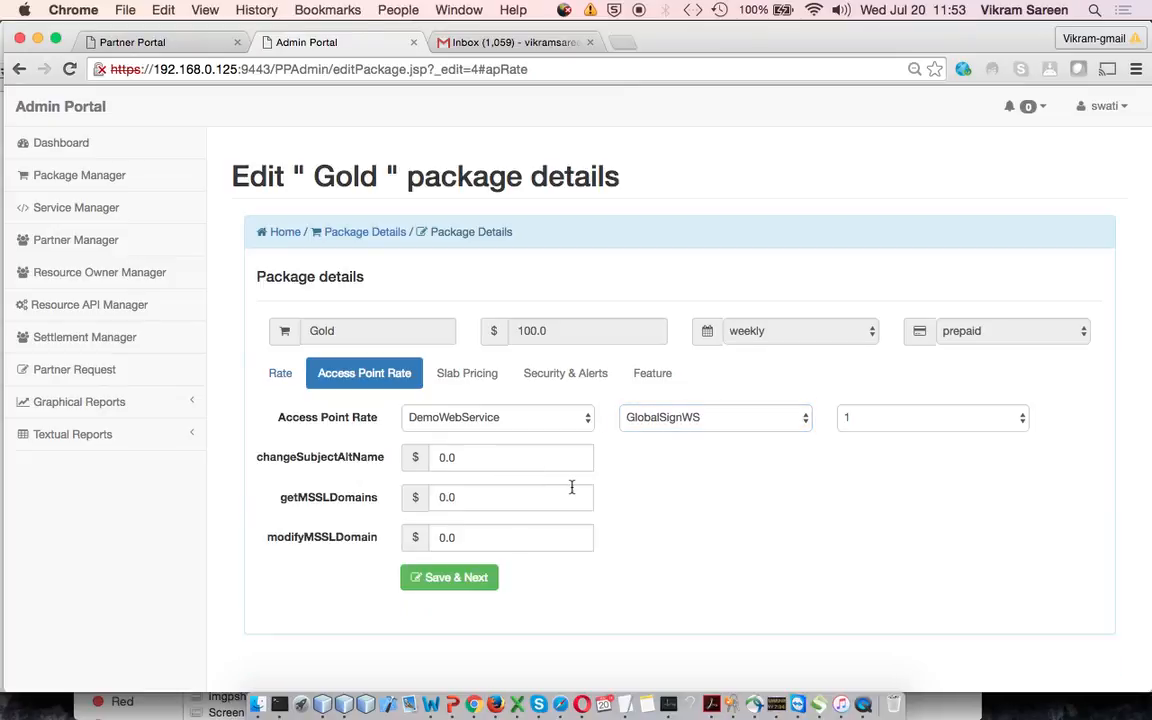
click(703, 421)
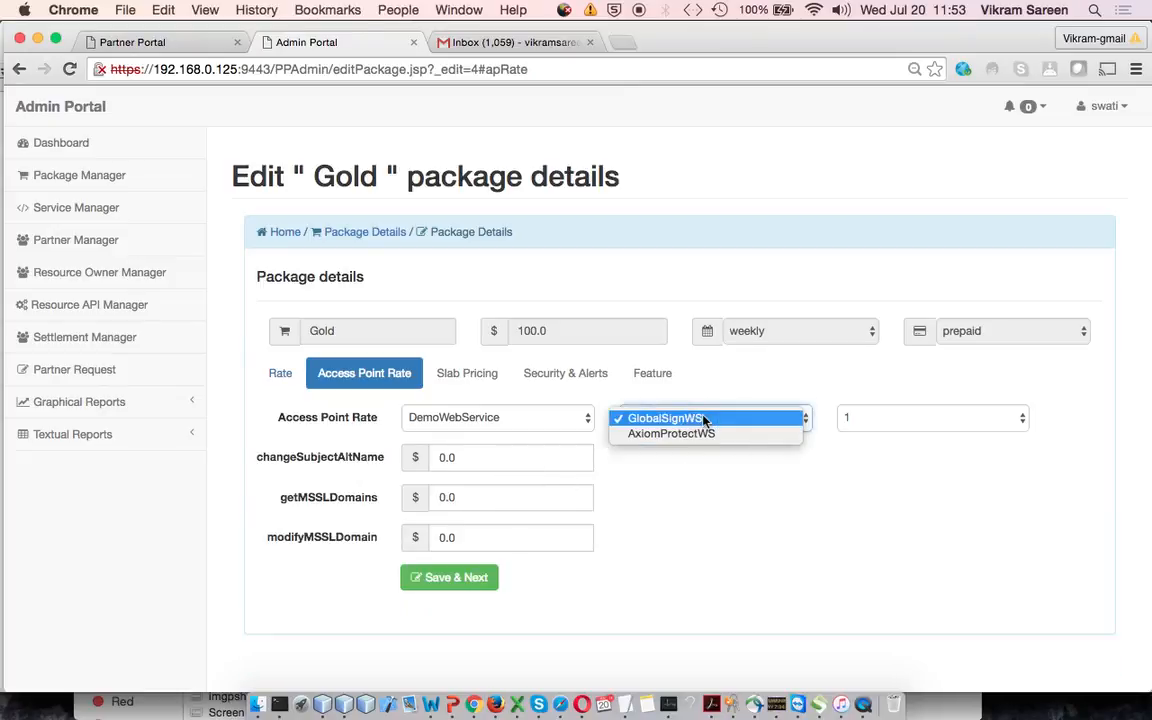
click(700, 433)
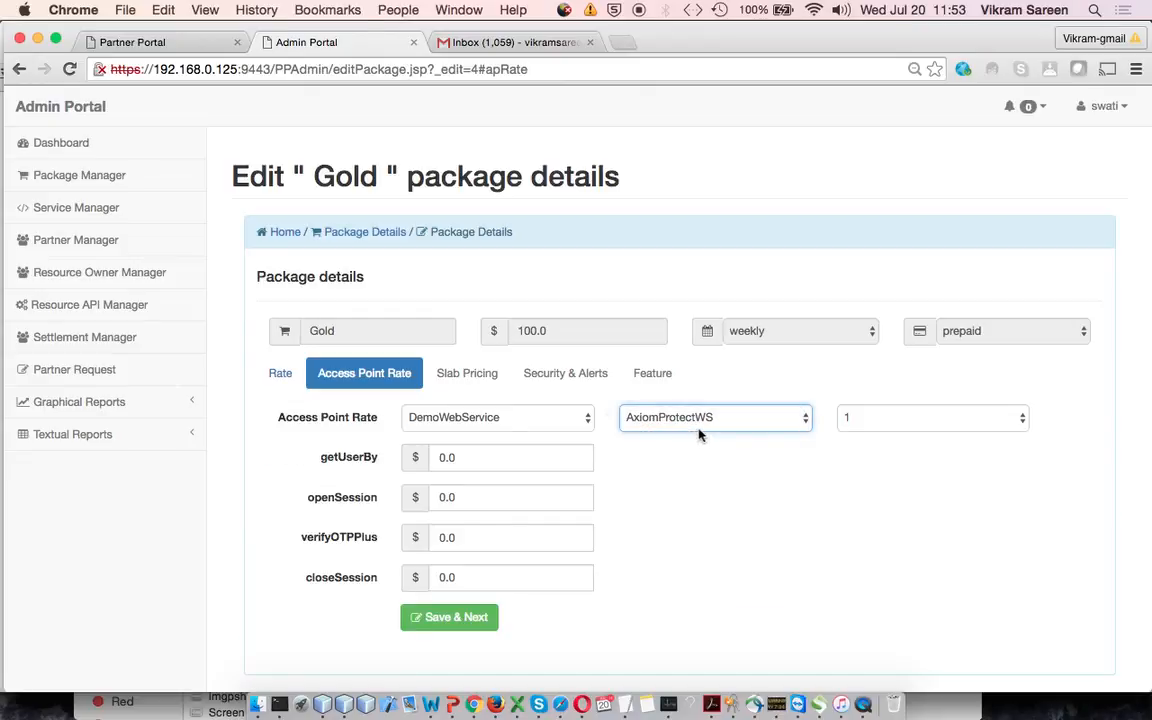
Set the getUserBy price of AxiomProtectWS to 0.15
click(521, 459)
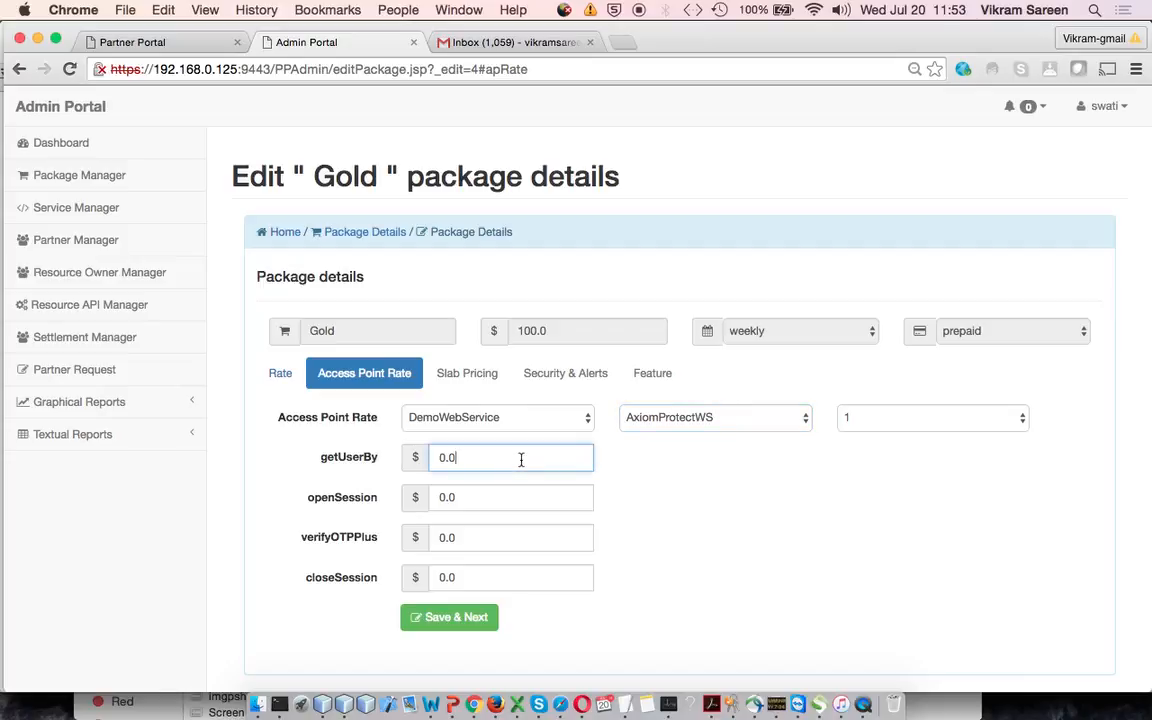
key(Left)
key(Left)
key(Right)
key(Right)
key(BackSpace)
key(BackSpace)
key(BackSpace)
text(0.15)
Set the openSession price of AxiomProtectWS to 0.01
click(505, 496)
key(BackSpace)
text(1)
key(BackSpace)
text(01)
Set the verifyOTPPlus price of AxiomProtectWS to 0.25
click(509, 541)
key(BackSpace)
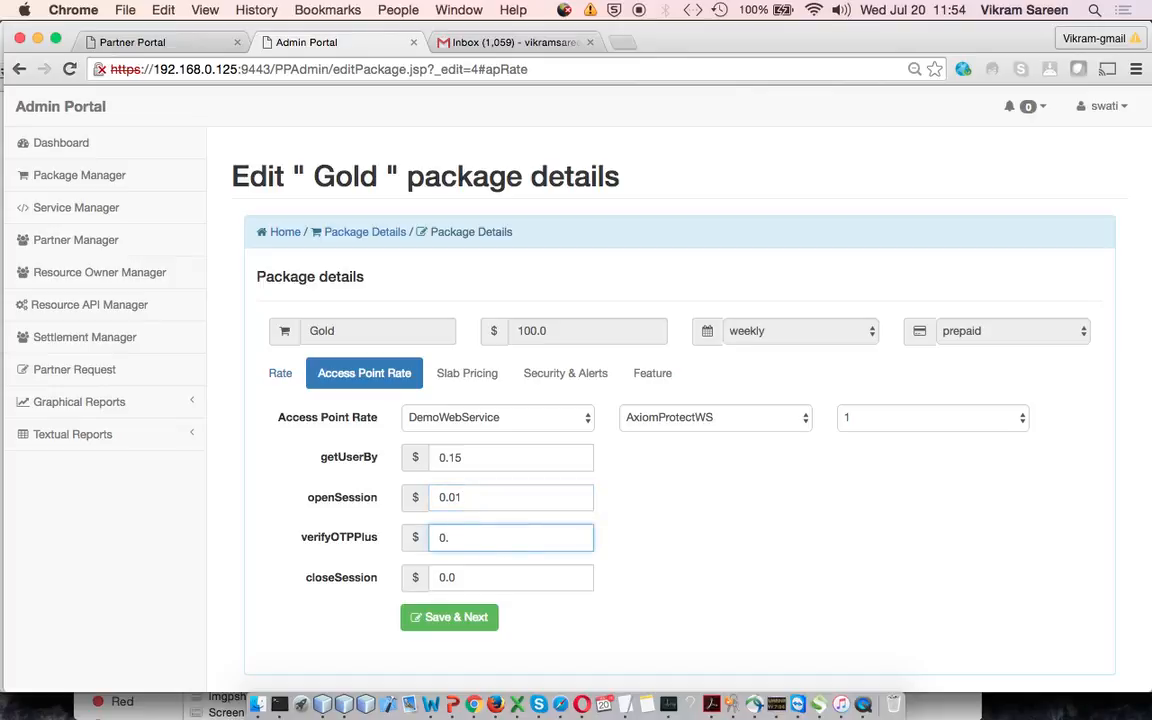
key(BackSpace)
key(BackSpace)
text(0.25)
Set the closeSession price to 0.00 and save the AxiomProtectWS access point rates
click(494, 577)
text(0)
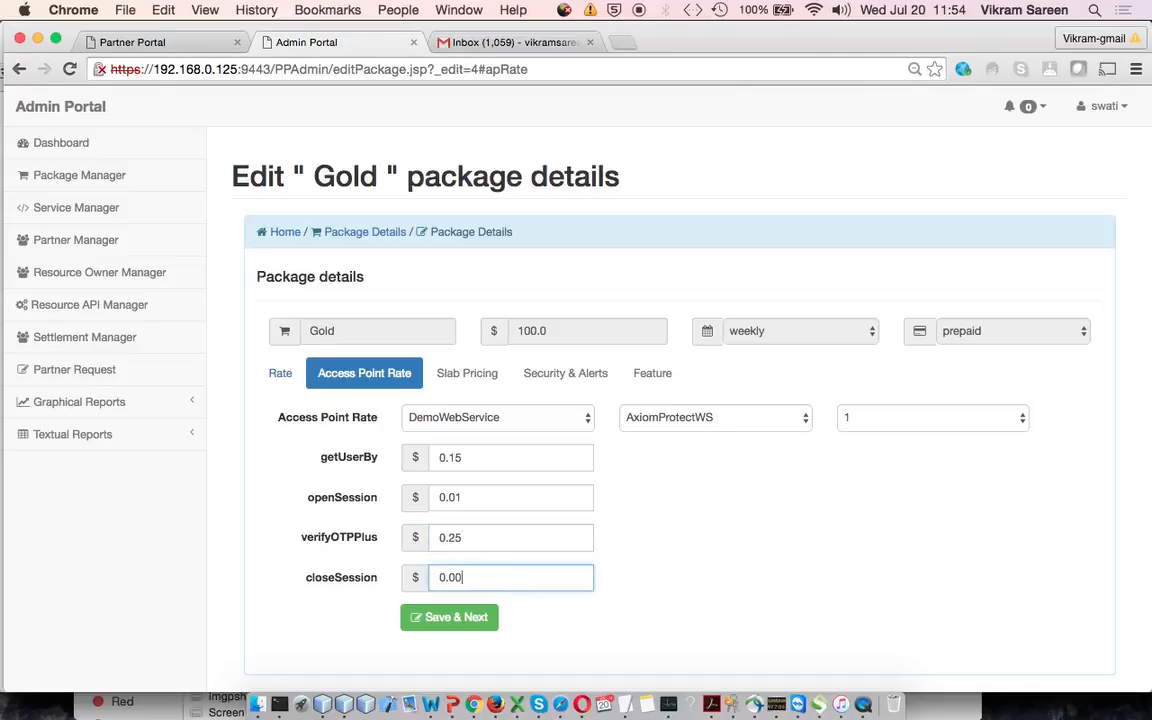
click(476, 620)
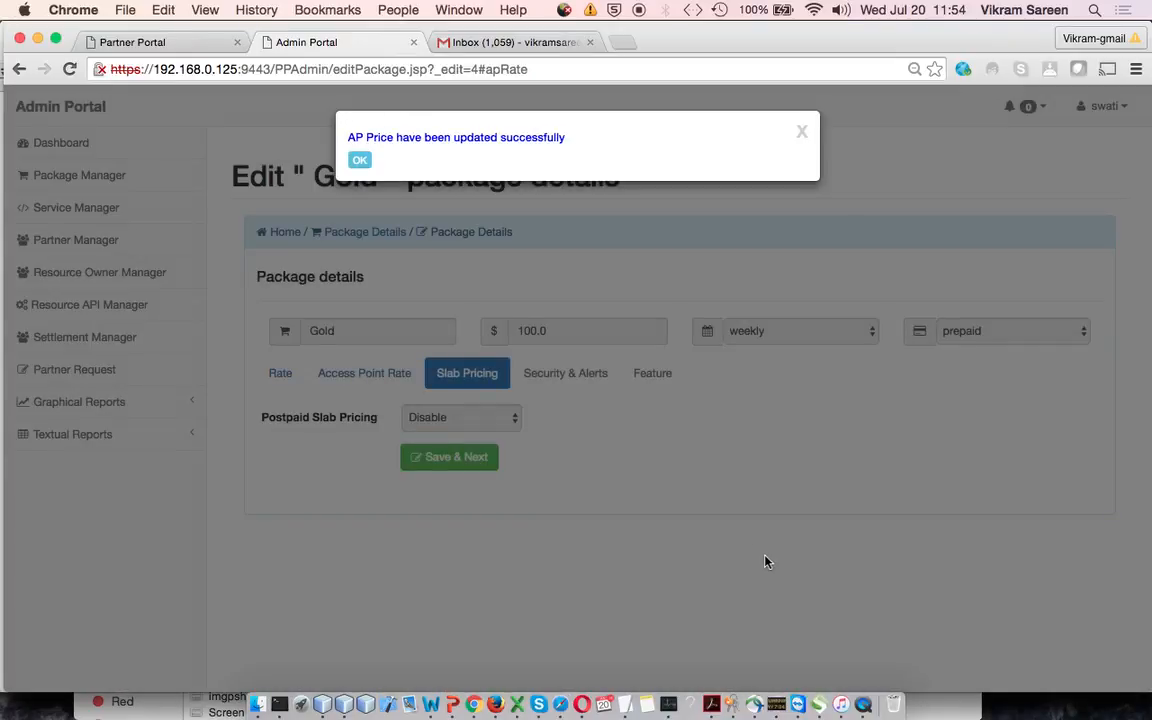
click(359, 160)
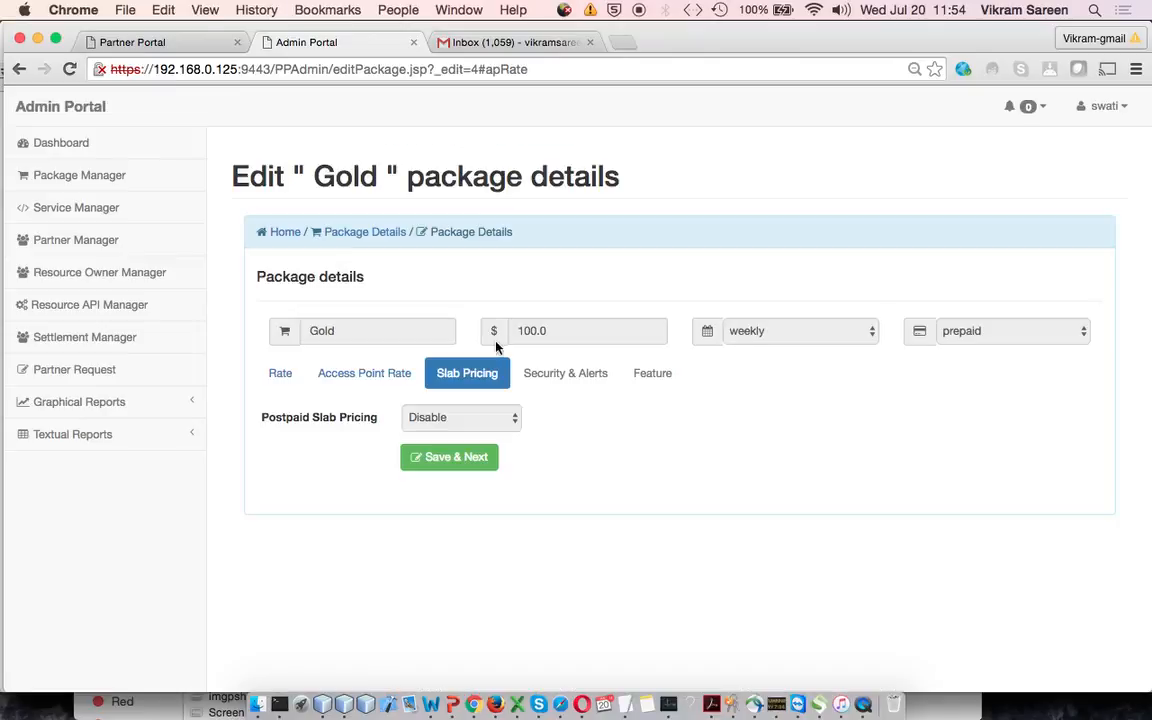
Return to the access point rates and switch the DemoWebService resource to GlobalSignWS
click(386, 386)
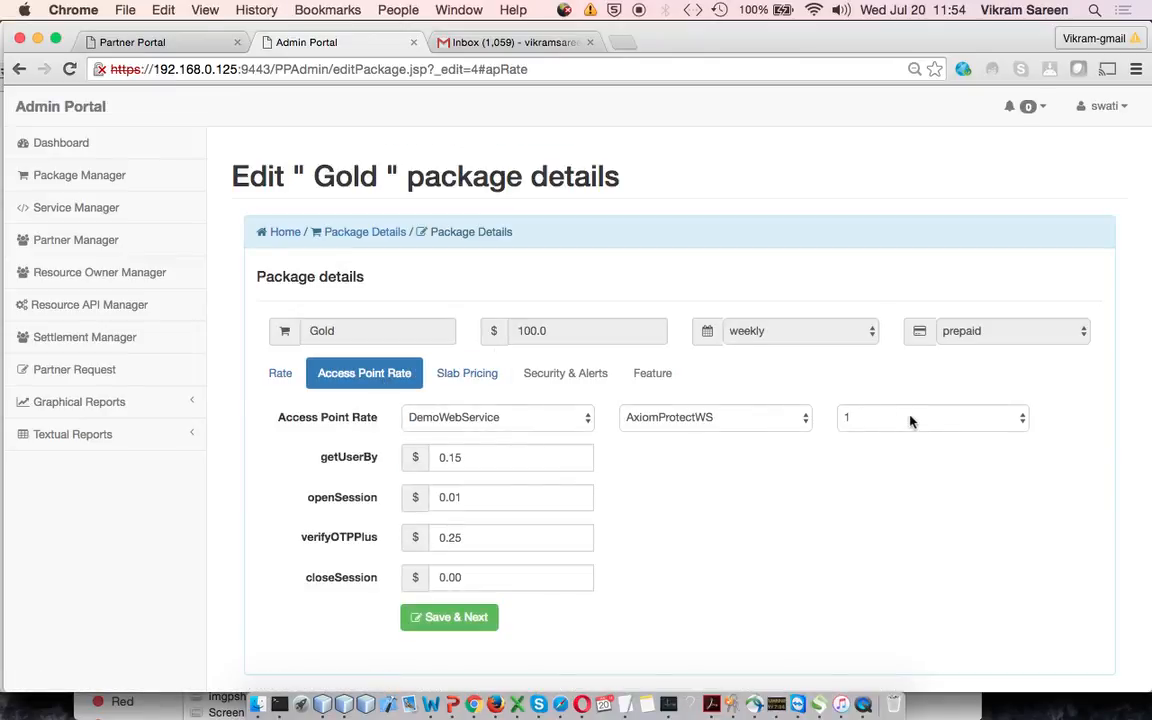
click(849, 420)
click(915, 490)
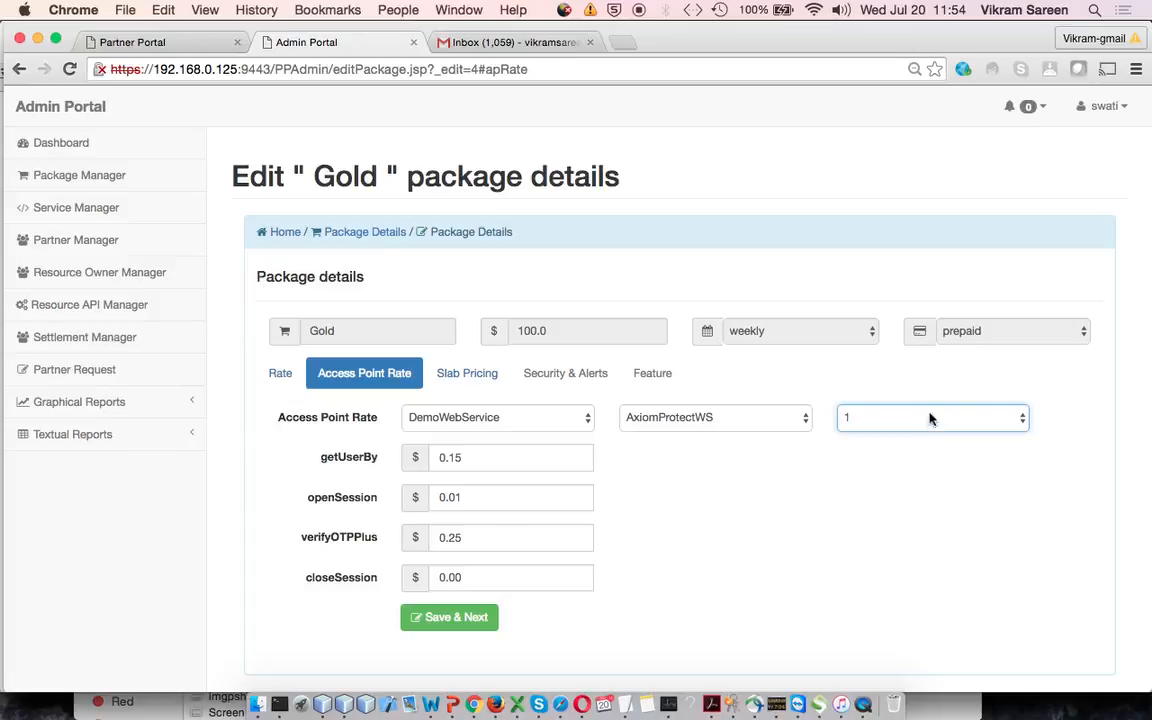
click(930, 420)
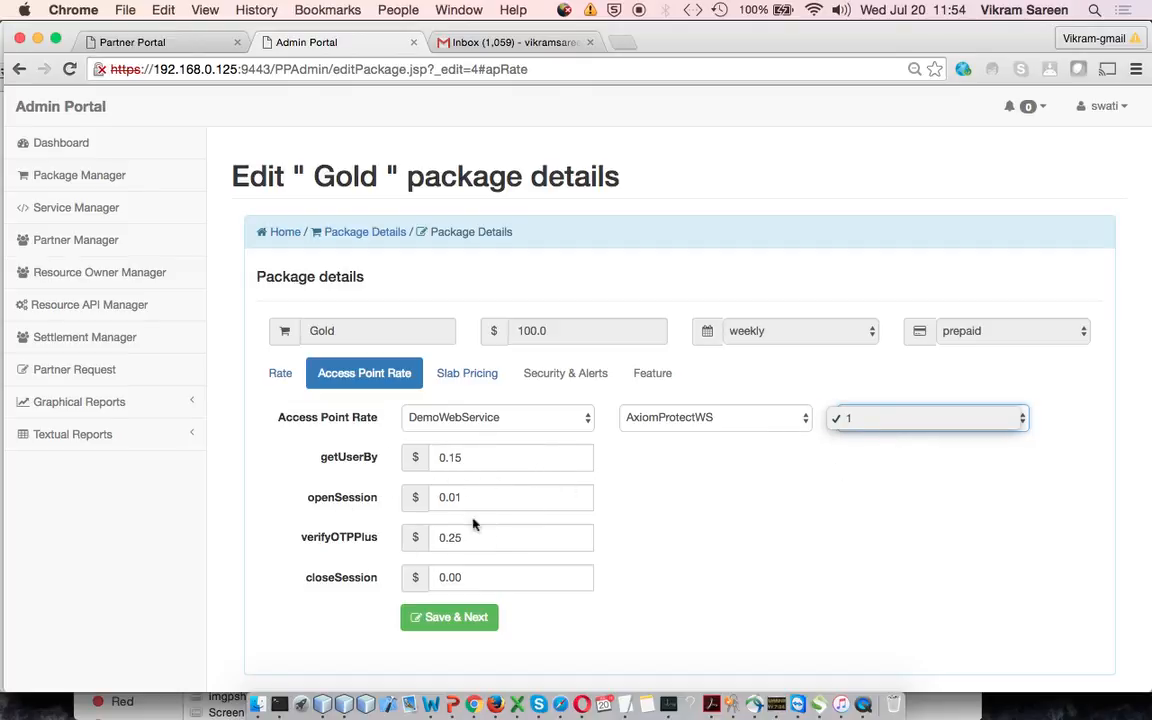
click(748, 426)
click(751, 422)
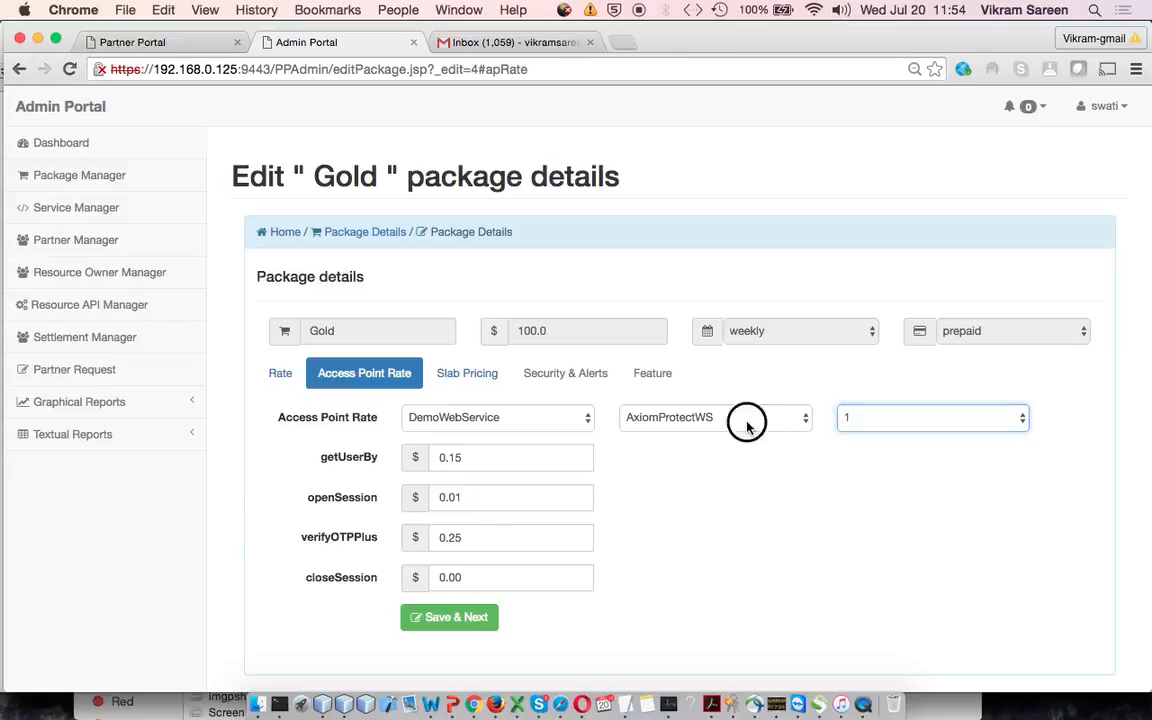
click(757, 404)
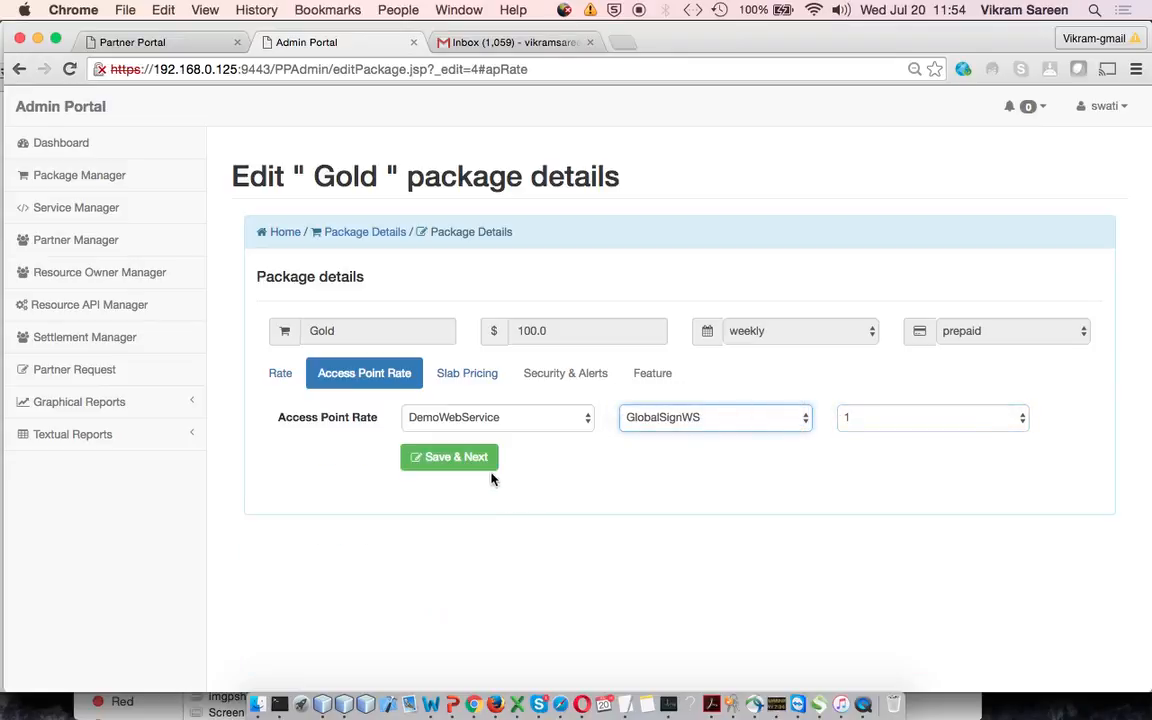
Set the GlobalSignWS prices to 0.15 for changeSubjectAltName and 0.20 for getMSSLDomains
click(504, 460)
key(BackSpace)
text(15)
click(504, 496)
key(BackSpace)
text(1)
key(BackSpace)
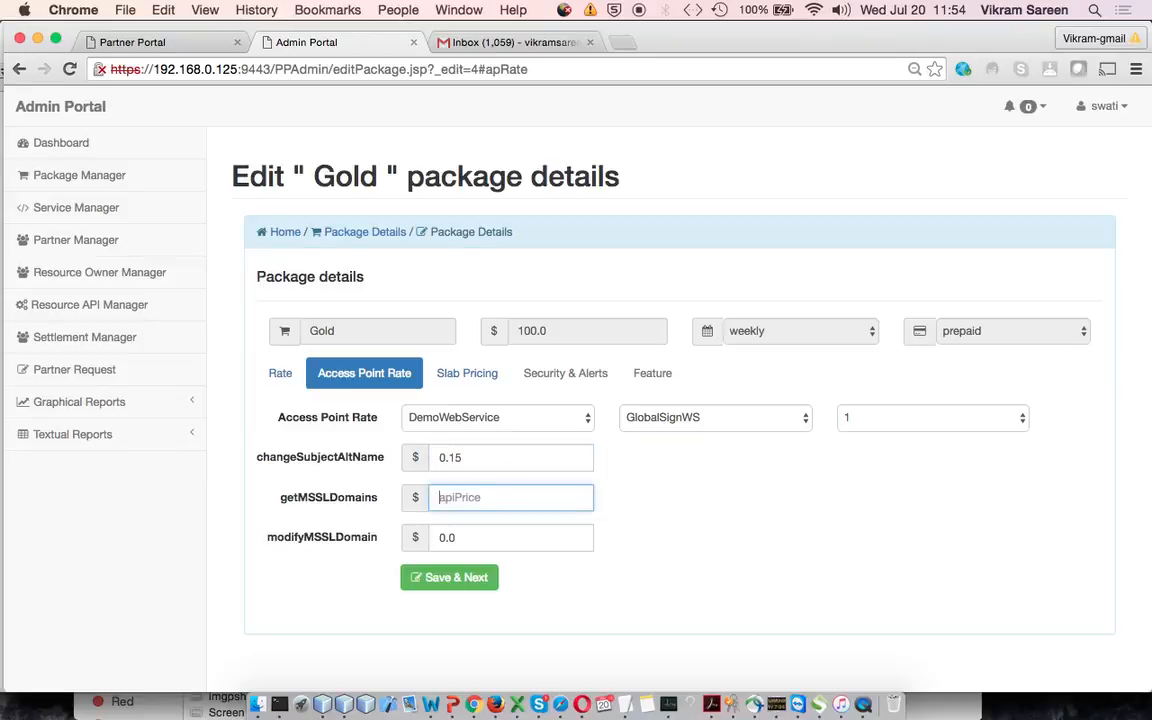
text(0.19)
key(BackSpace)
key(BackSpace)
text(20)
Set the modifyMSSLDomain price to 1.0 and save the GlobalSignWS access point rates
click(514, 540)
key(BackSpace)
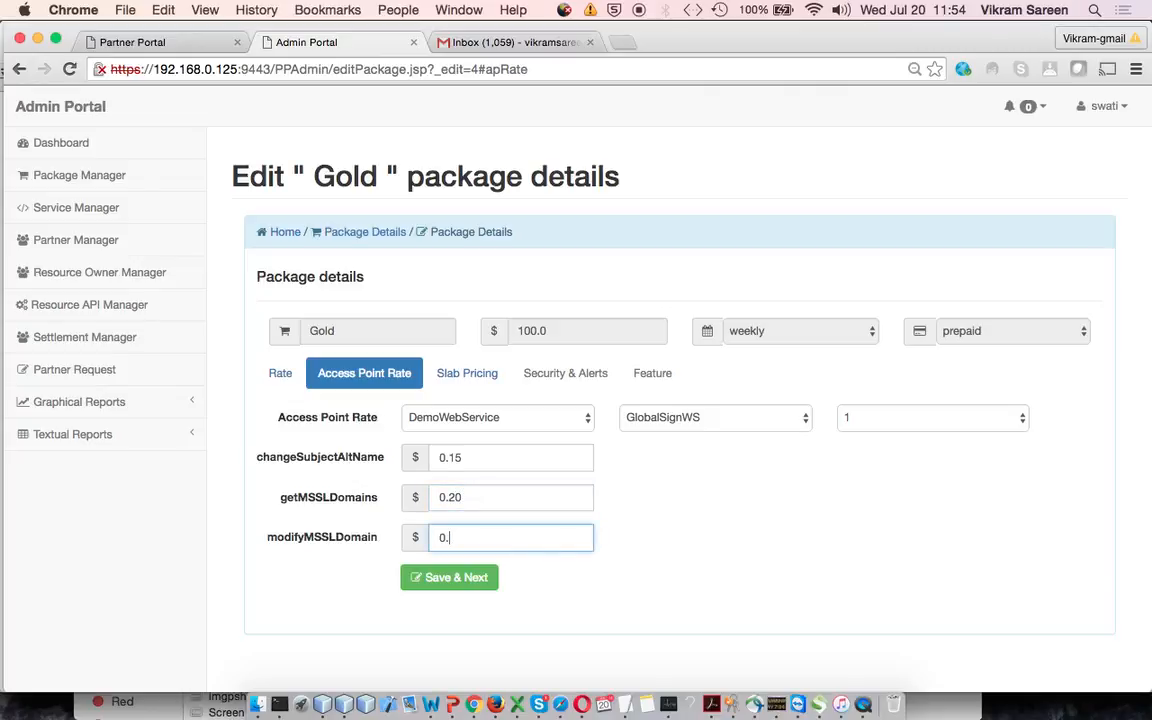
key(BackSpace)
key(BackSpace)
text(1.0)
click(476, 577)
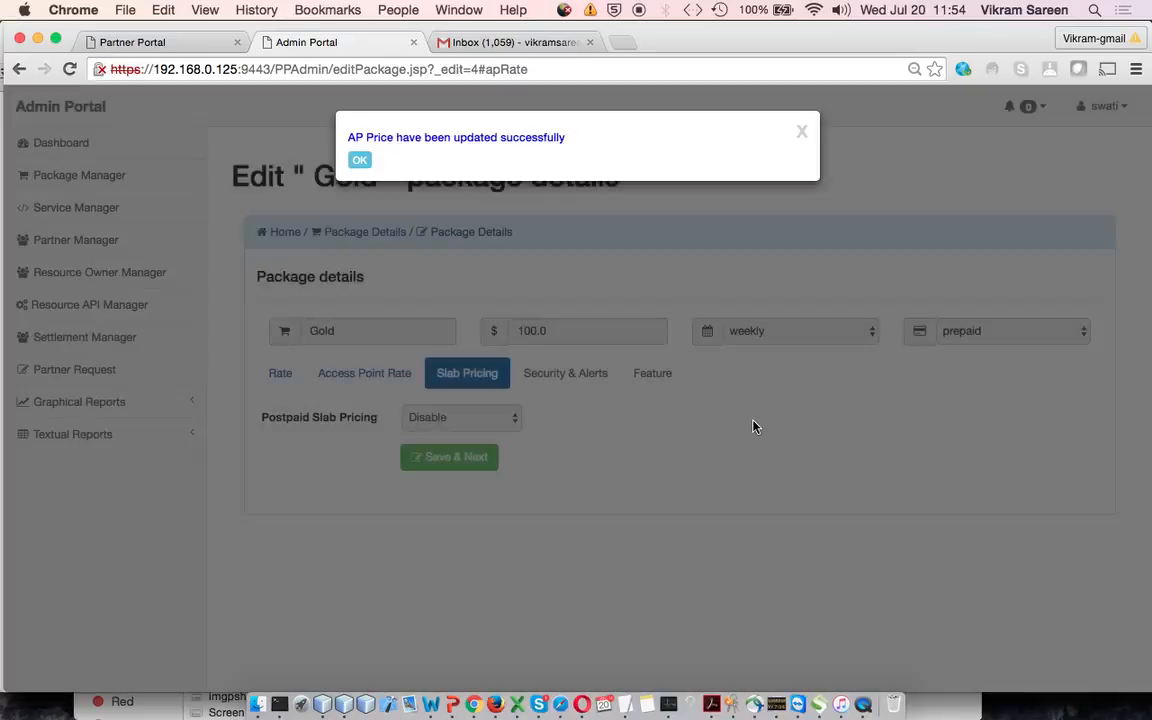
click(360, 160)
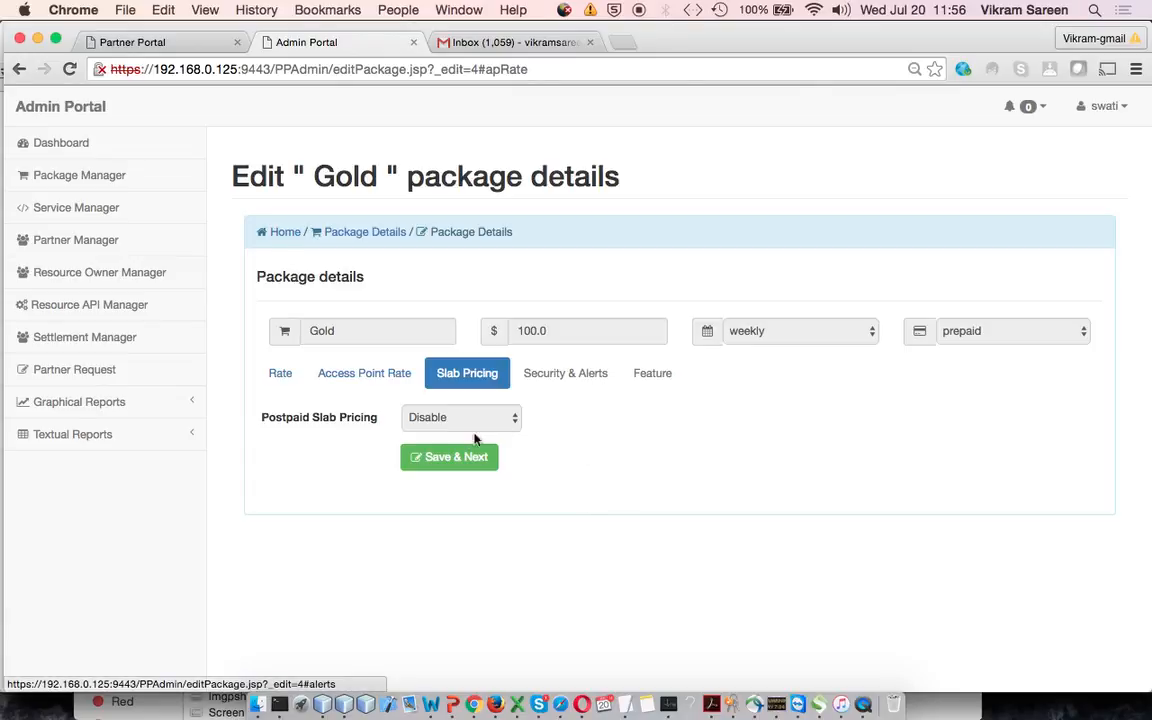
Save the slab pricing with Postpaid Slab Pricing disabled and look through the Security & Alerts message options
click(461, 456)
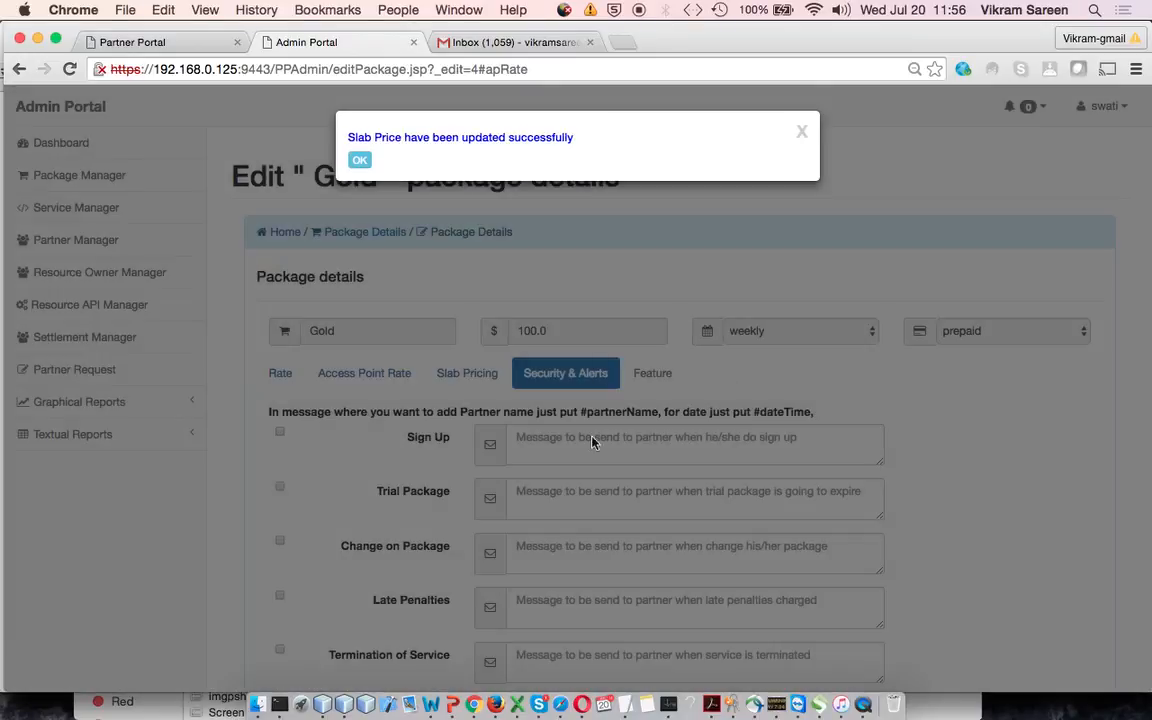
click(362, 163)
scroll(478, 368, down, 5)
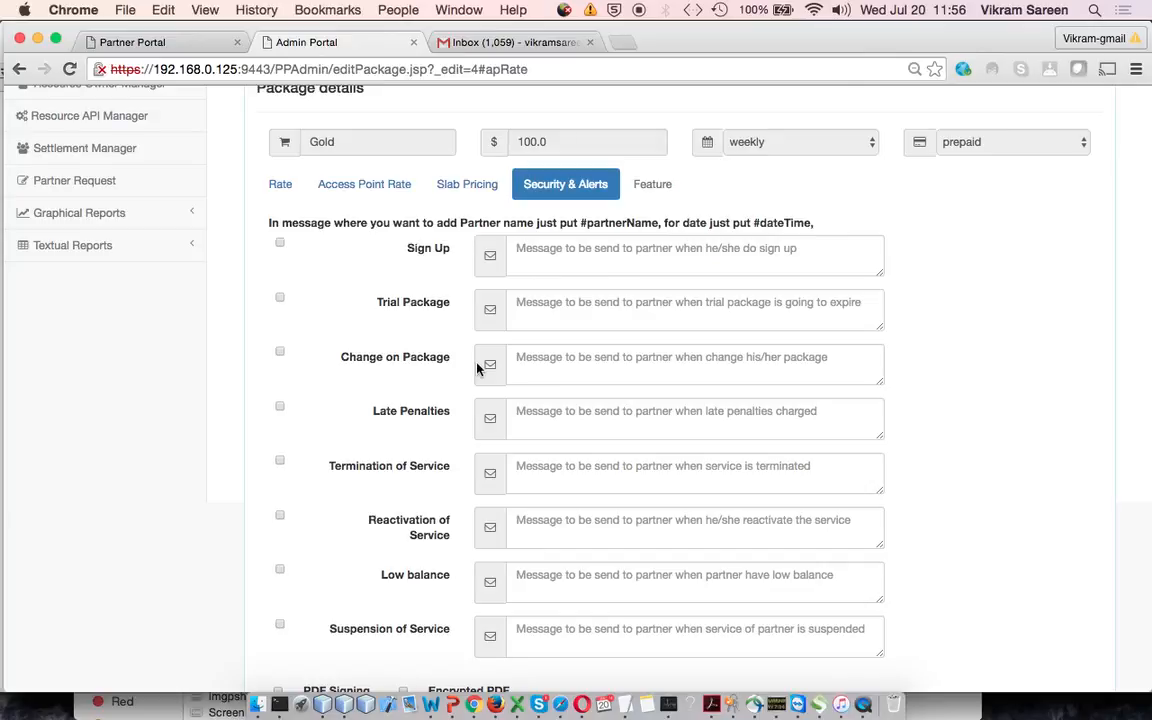
scroll(648, 473, down, 1)
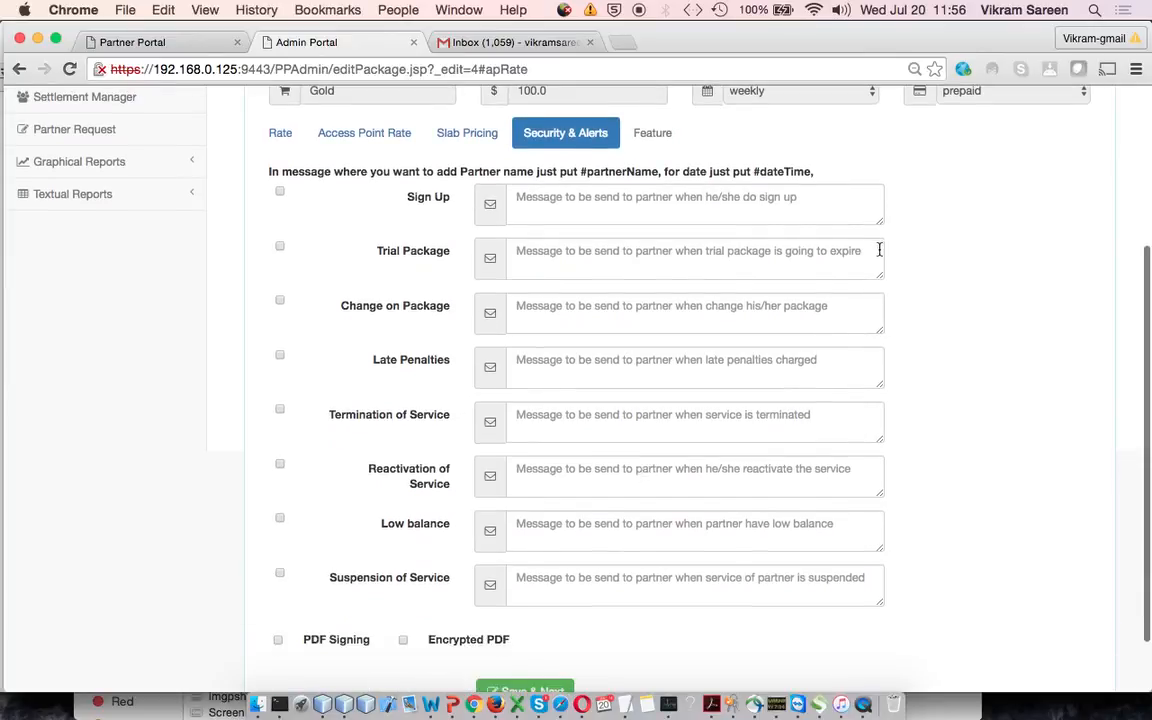
Widen the Sign Up message box and review the alert messages, PDF Signing and Encrypted PDF options in Security & Alerts
drag(881, 227, 1024, 221)
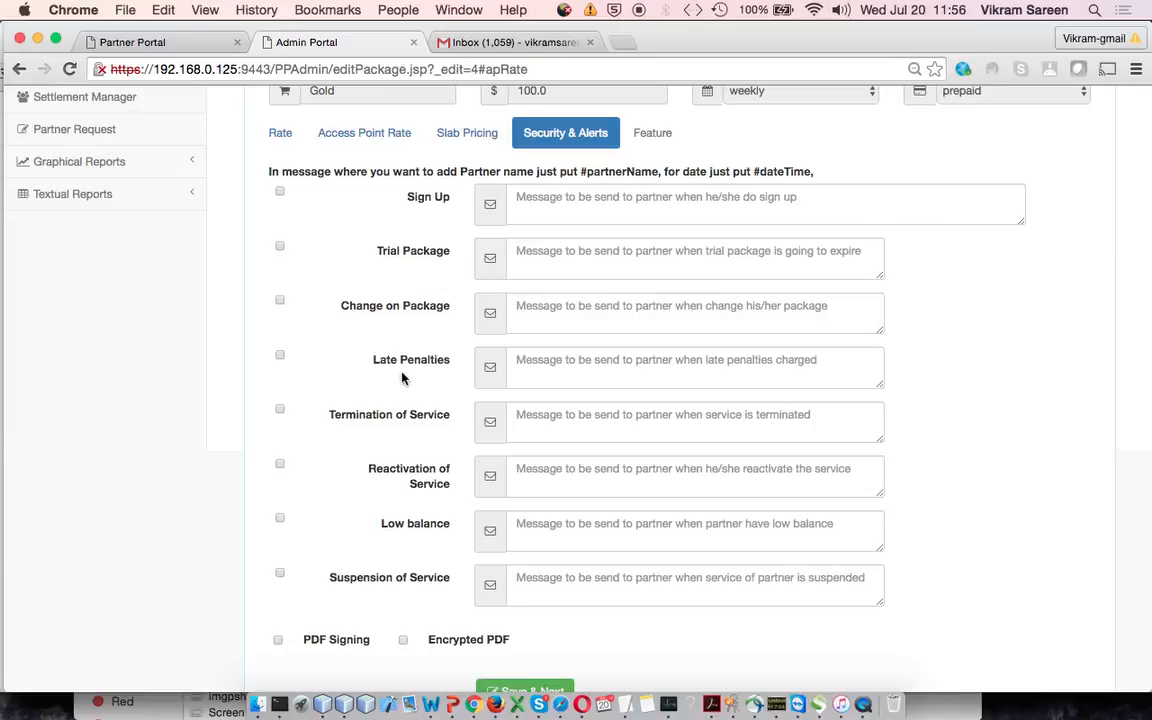
scroll(450, 400, down, 1)
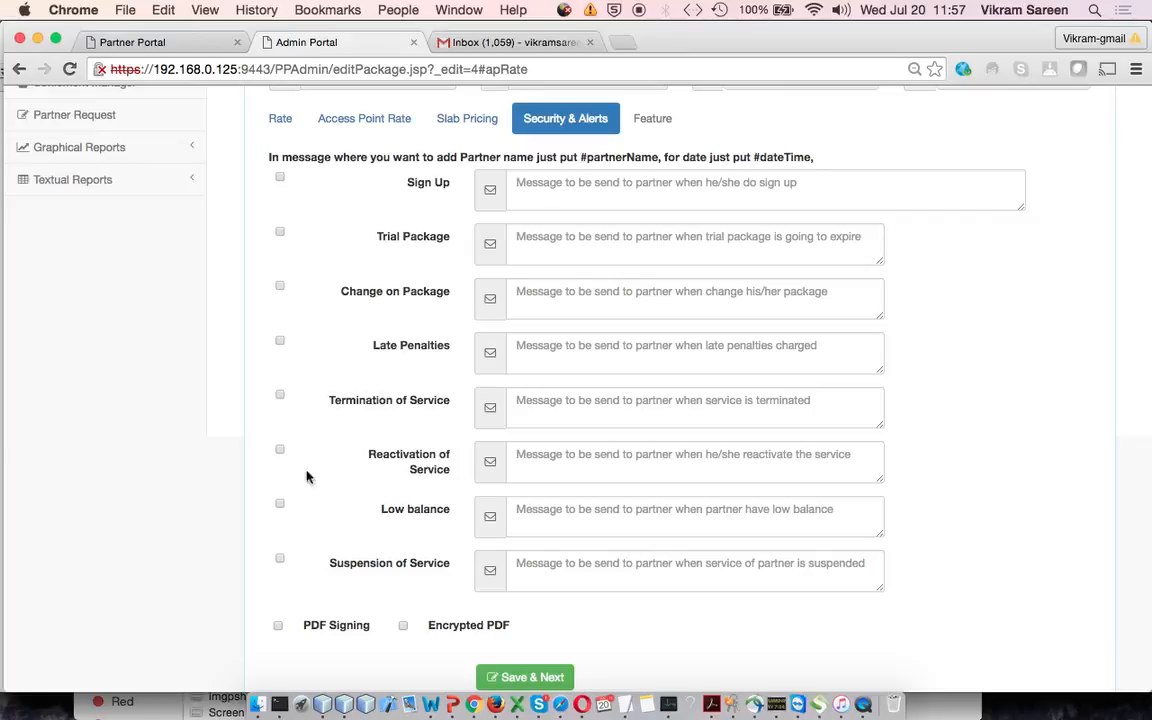
scroll(306, 504, down, 2)
scroll(306, 504, up, 3)
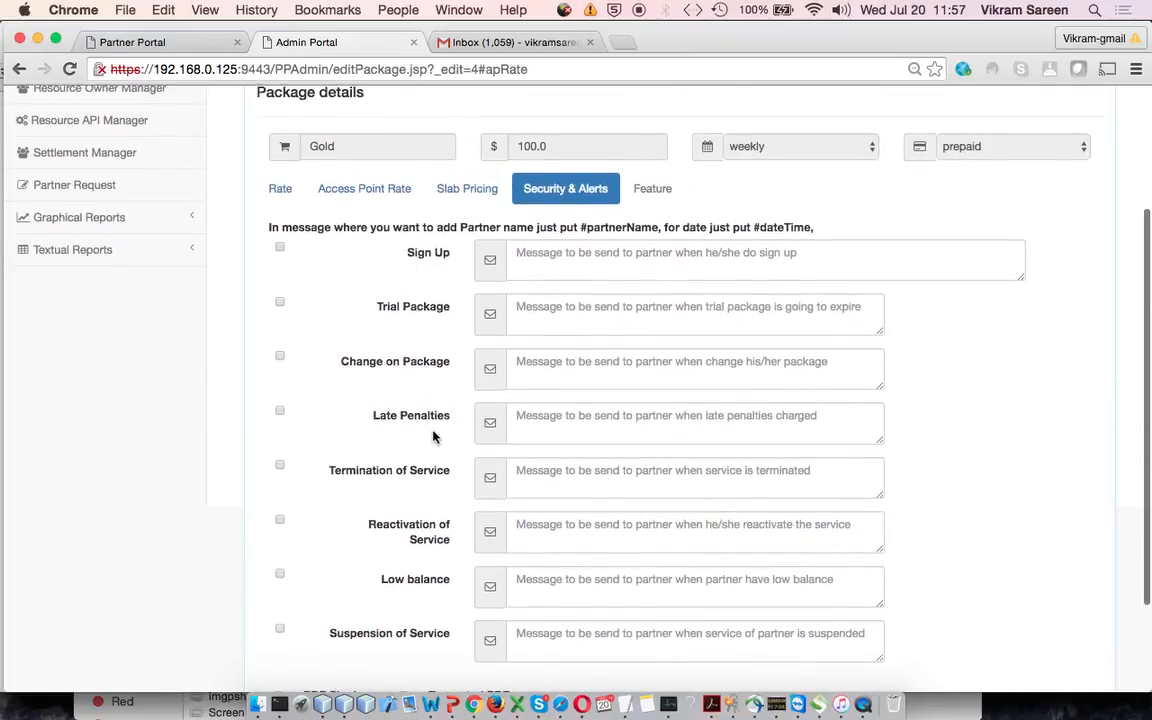
scroll(437, 437, down, 1)
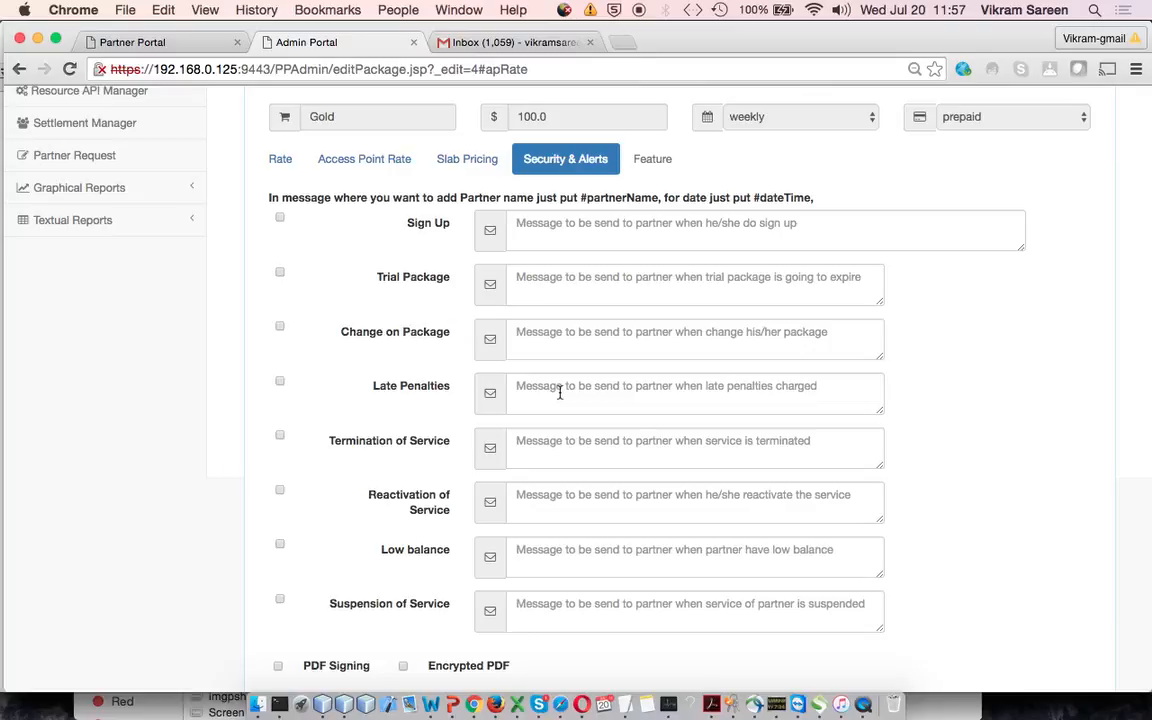
scroll(560, 392, down, 3)
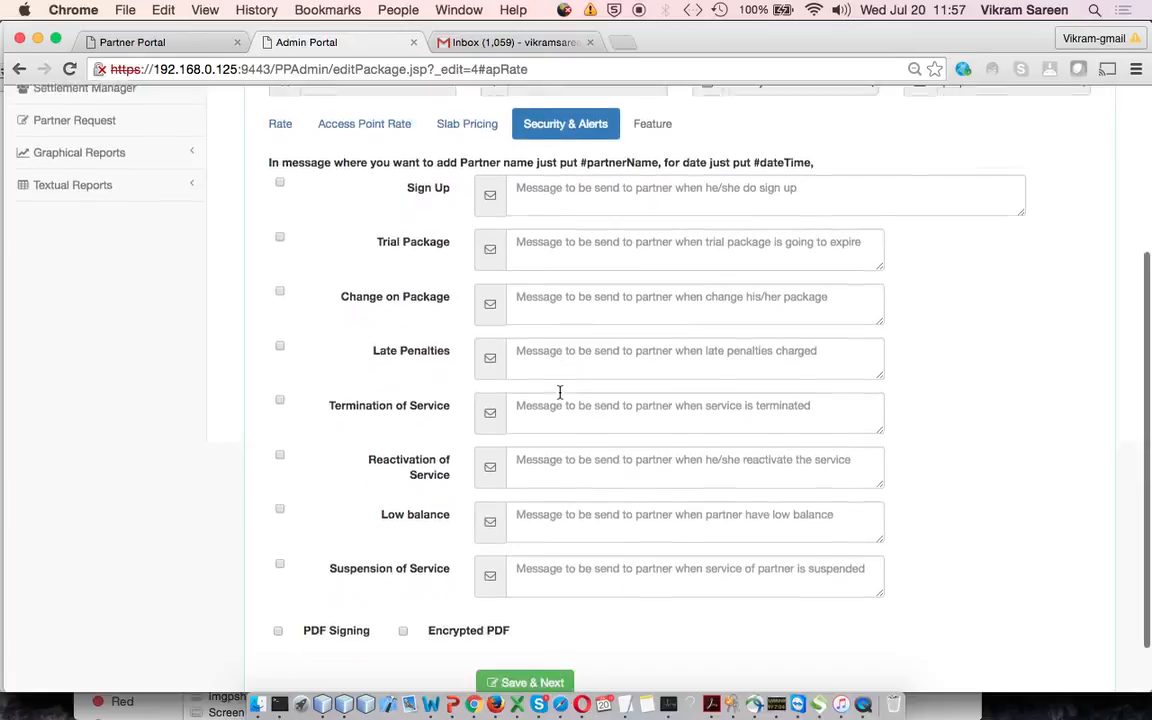
scroll(560, 392, up, 2)
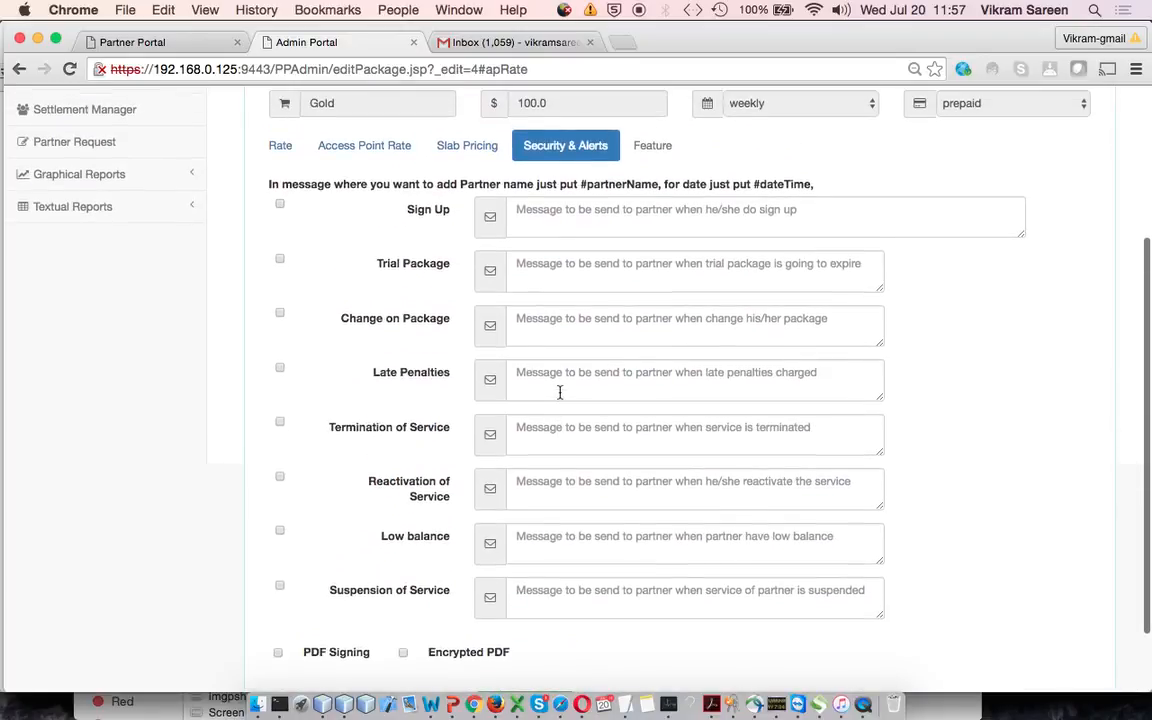
scroll(560, 392, down, 2)
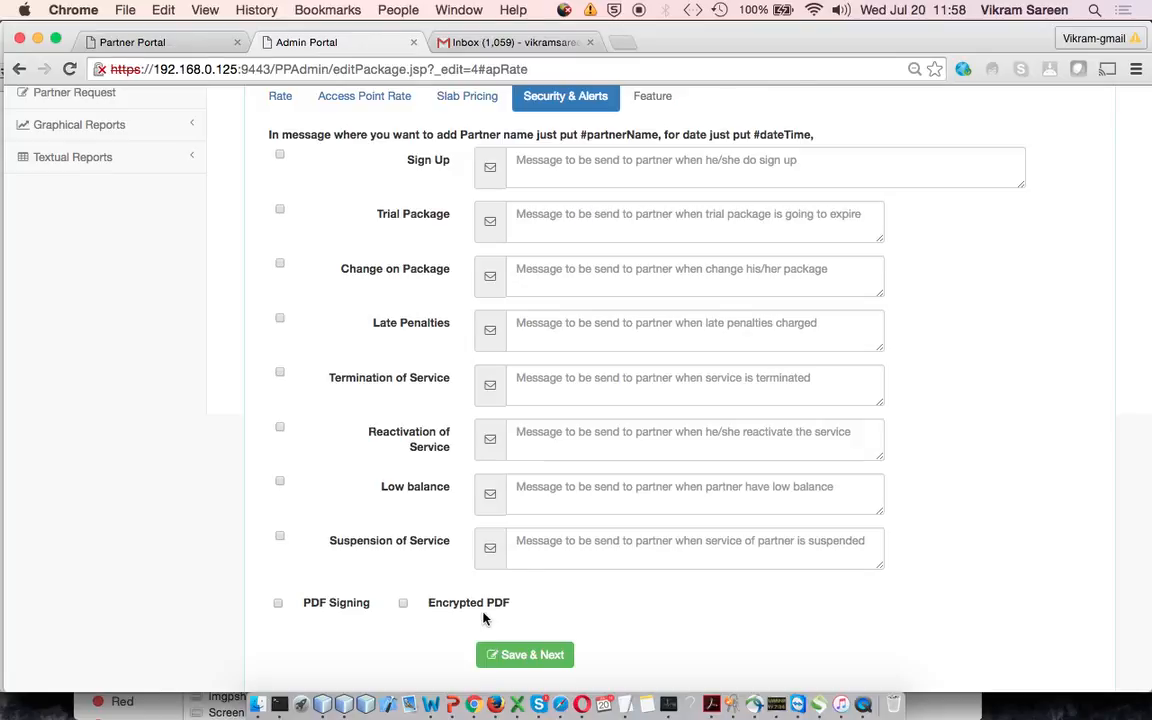
scroll(578, 240, up, 1)
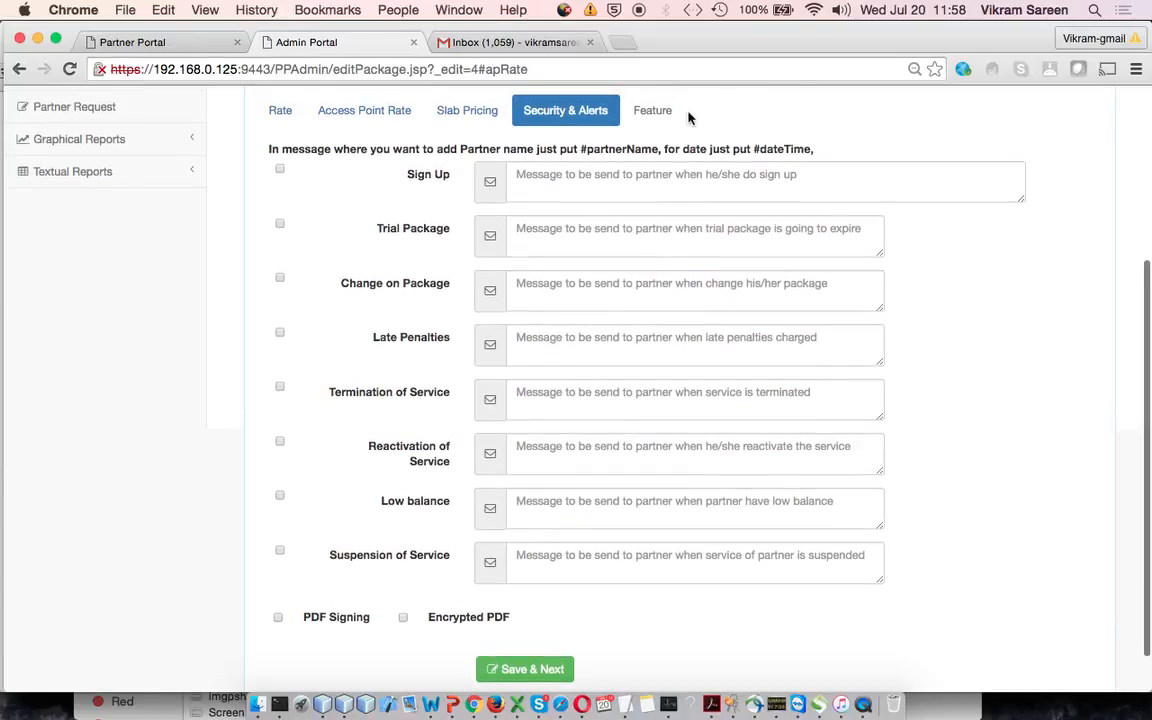
scroll(604, 597, down, 2)
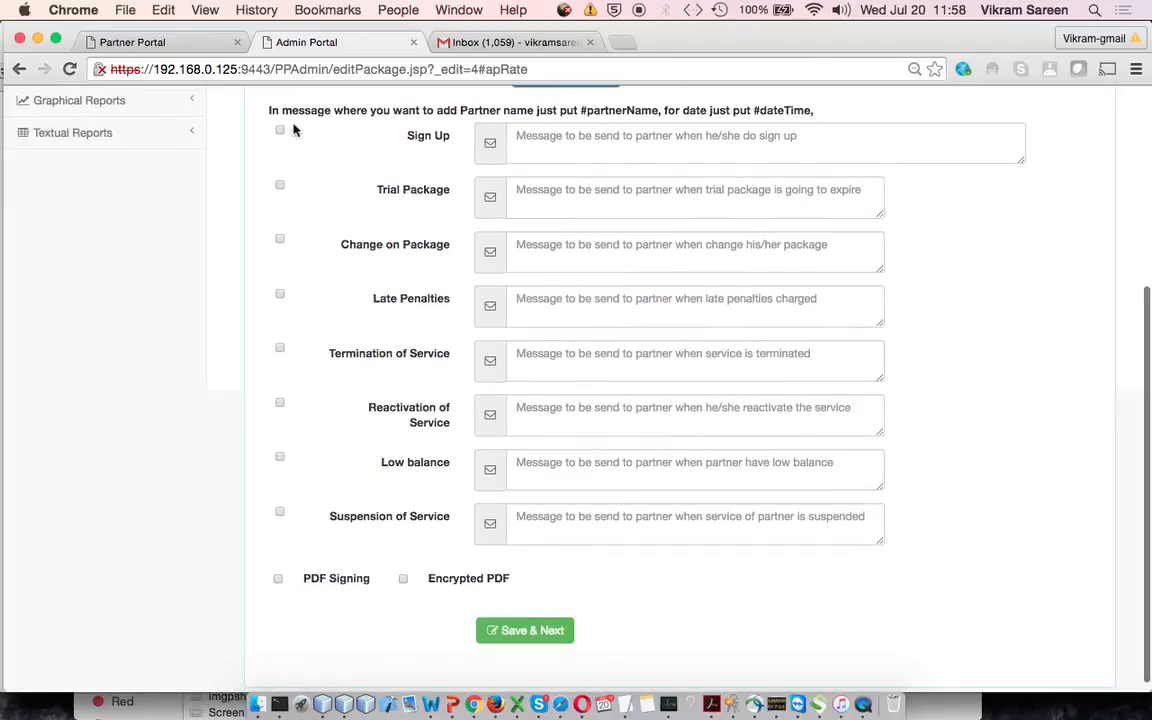
Save the Security & Alerts settings with all alert and PDF options left unselected
click(522, 630)
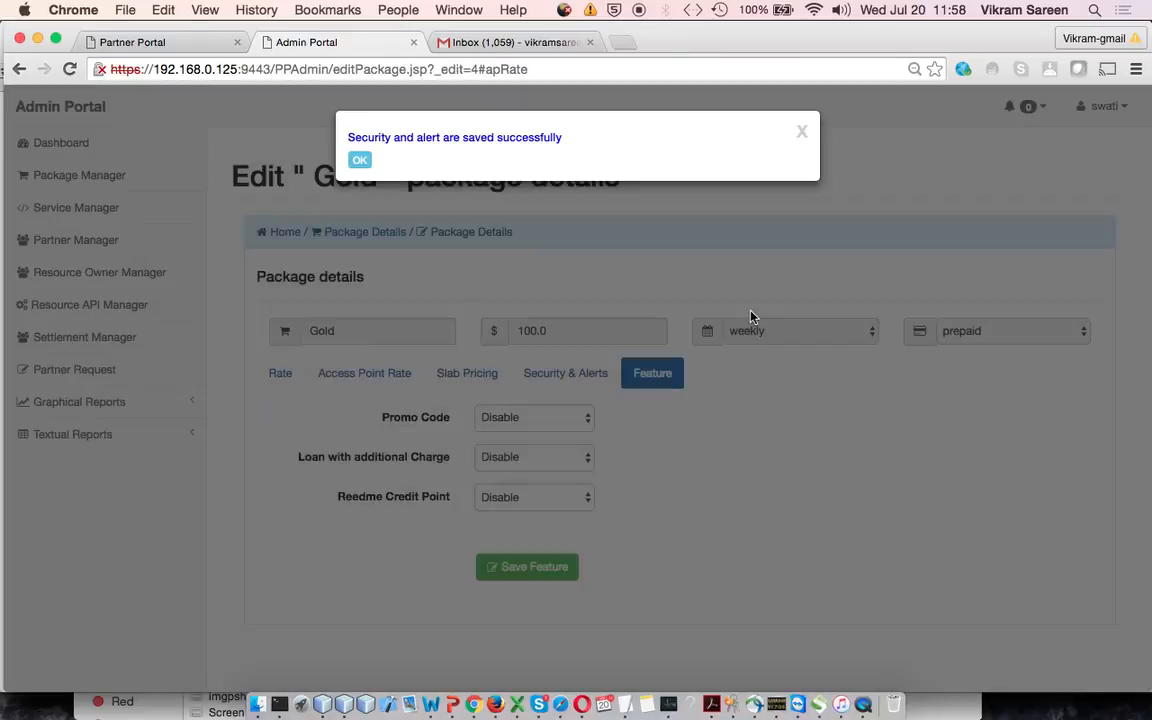
click(360, 161)
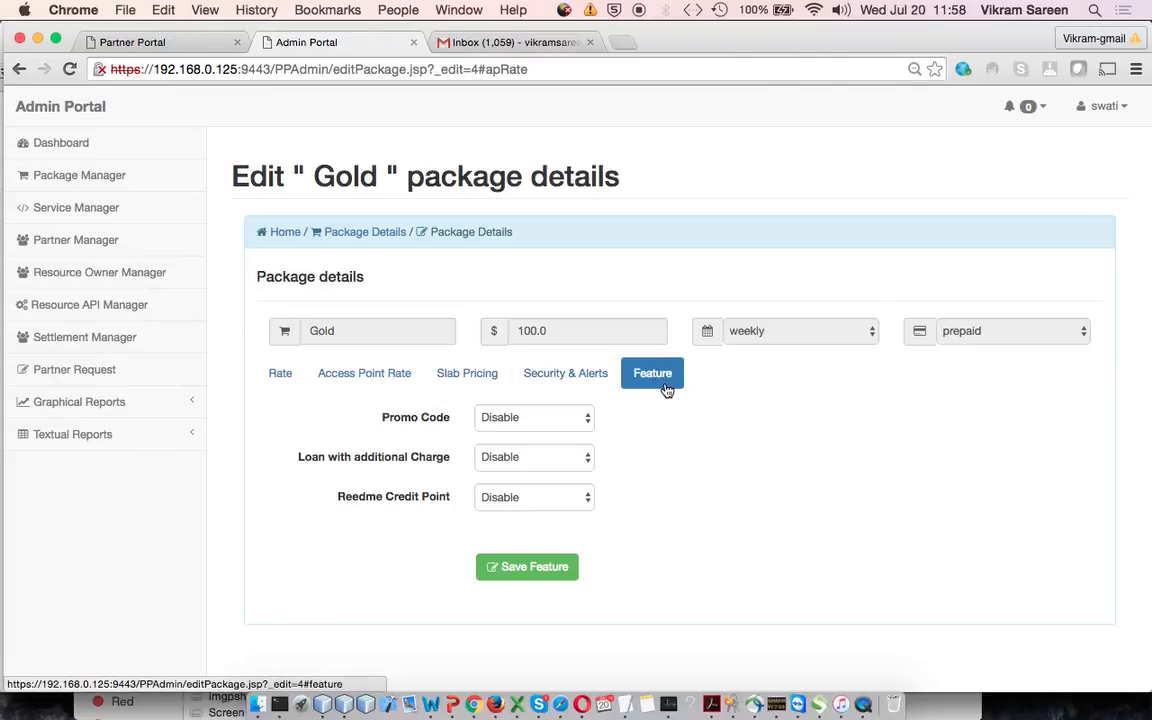
Enable Promo Code and Loan with additional Charge, with a loan limit of 10 and an interest rate of 3
click(558, 417)
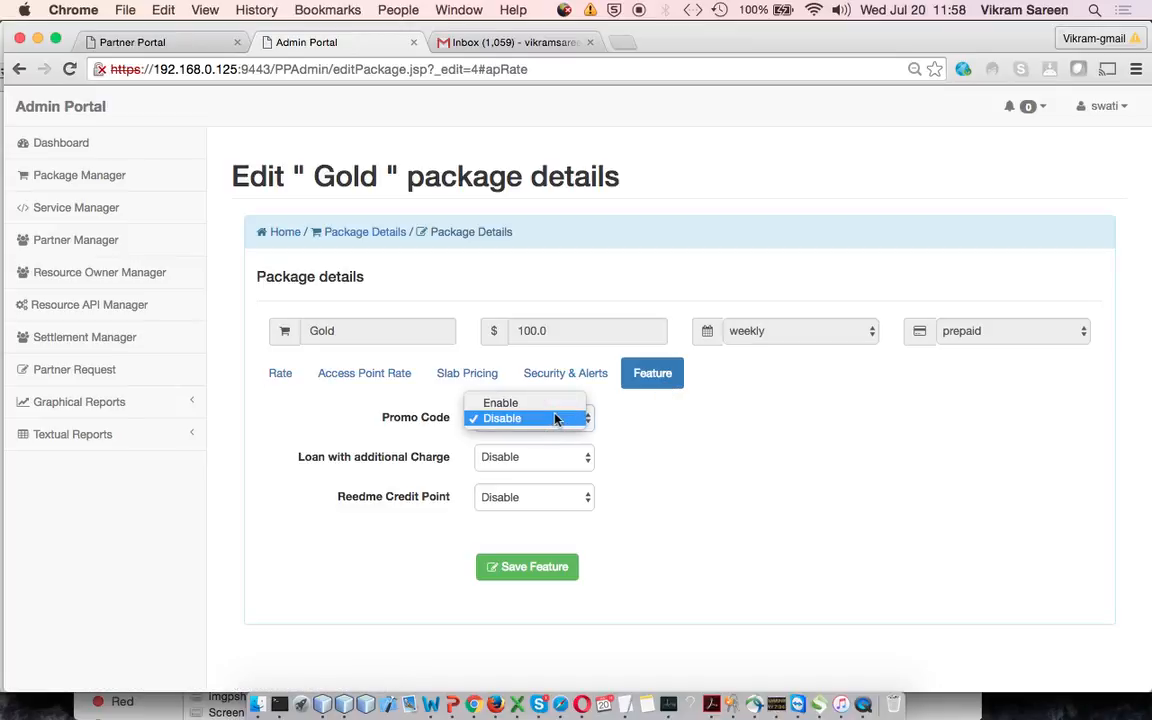
click(553, 403)
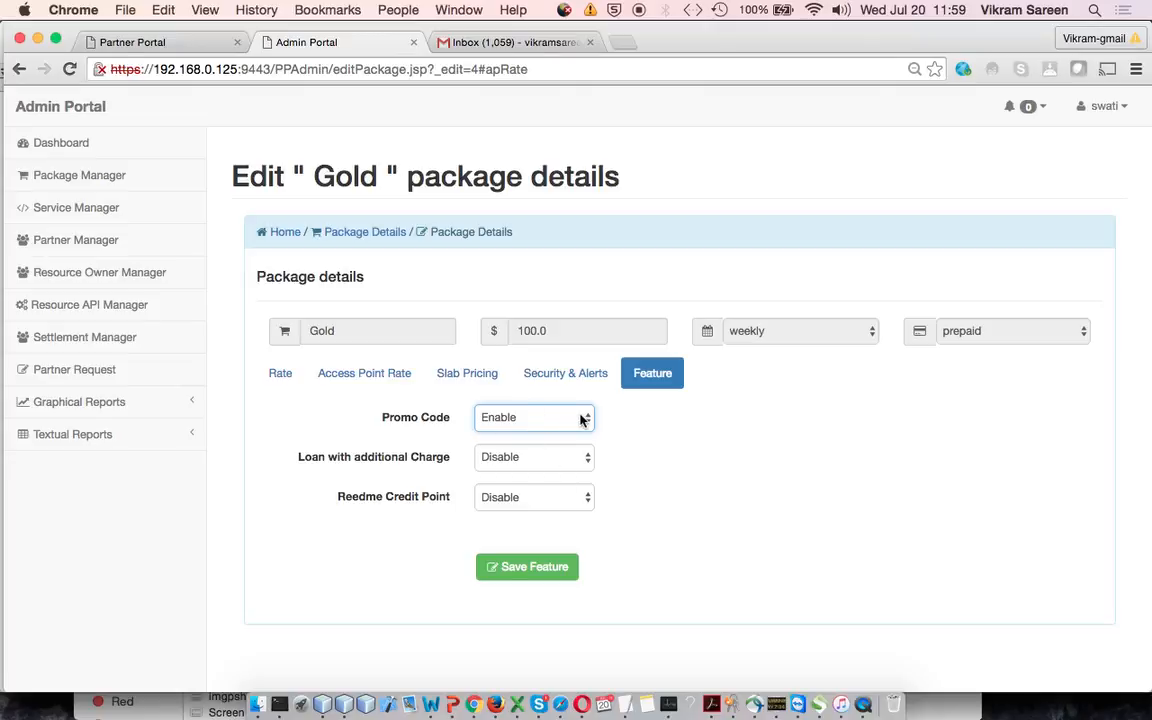
click(557, 462)
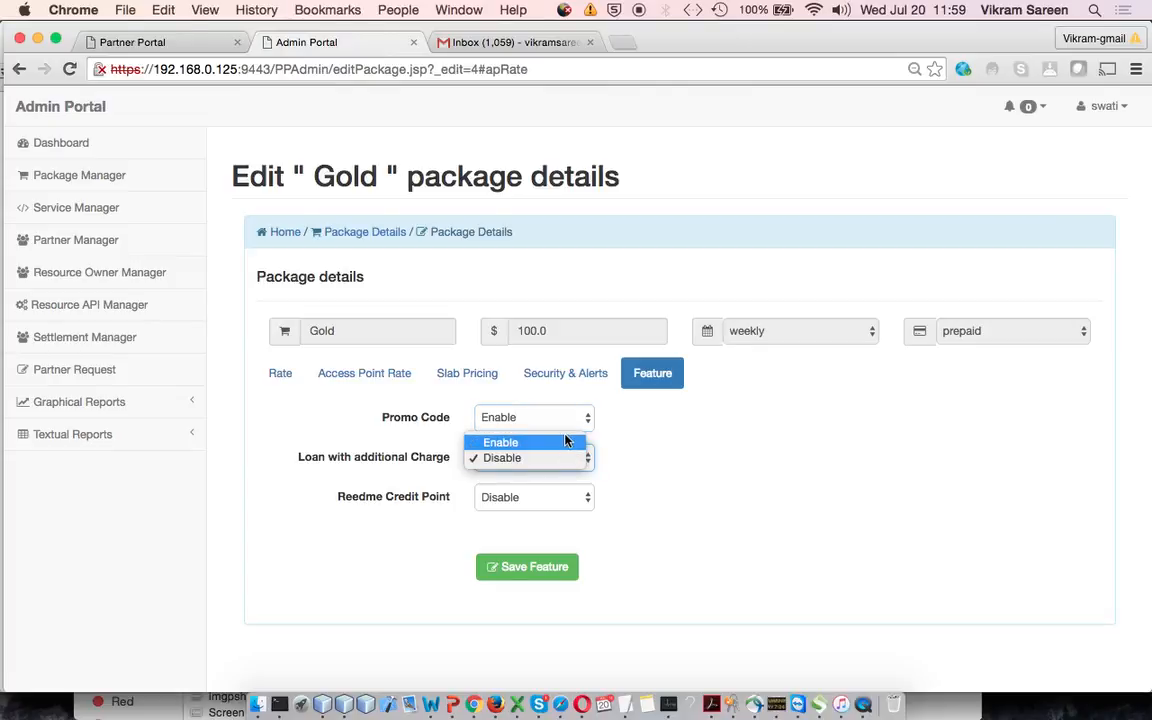
click(564, 441)
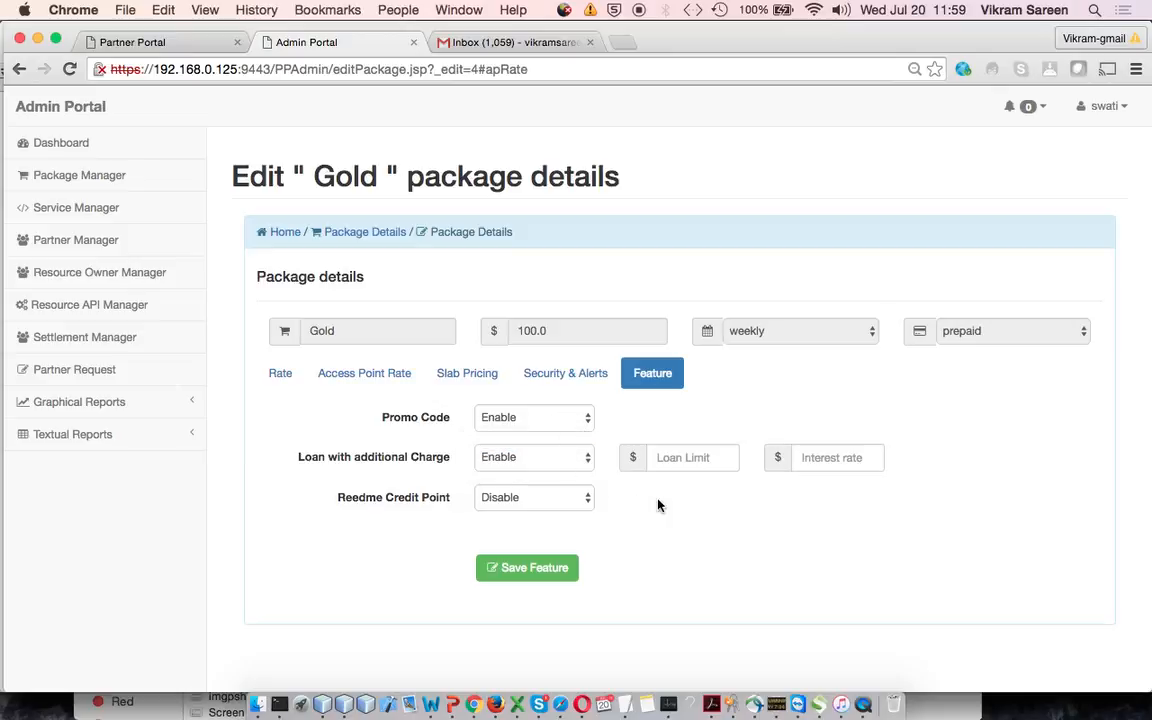
click(694, 456)
text(10)
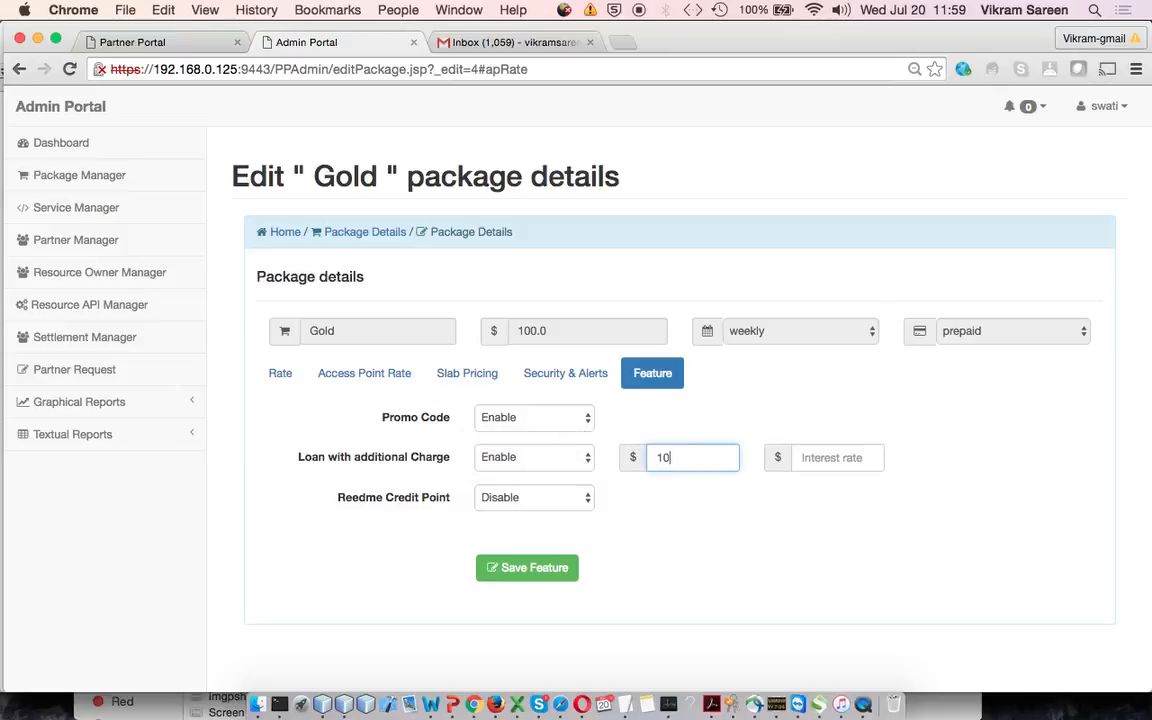
click(840, 457)
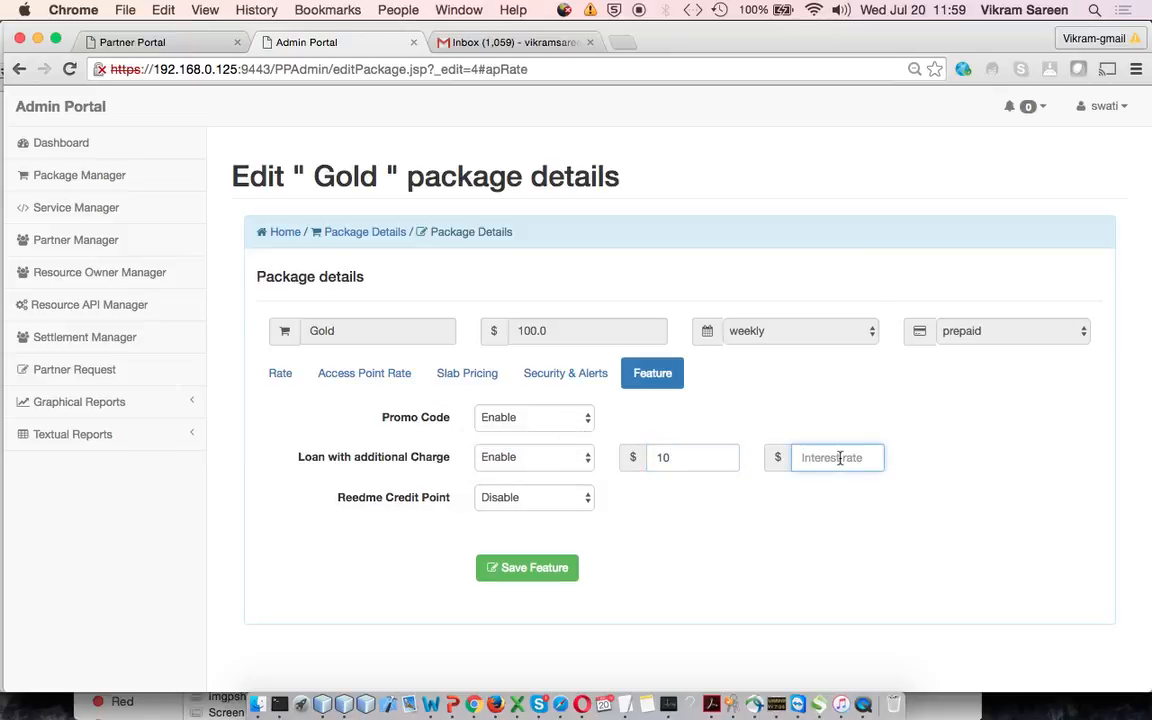
text(3)
Enable Reedme Credit Point and enter a price of 1 for 1000 points
click(566, 496)
click(546, 482)
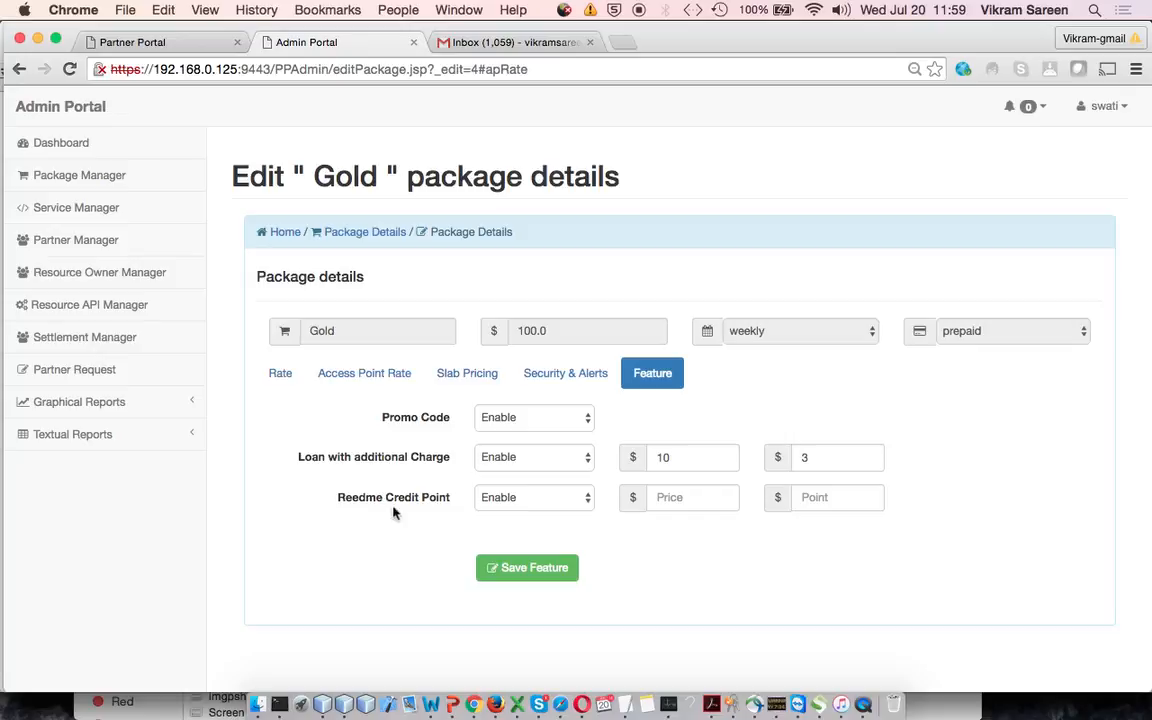
scroll(402, 511, up, 1)
scroll(402, 511, down, 1)
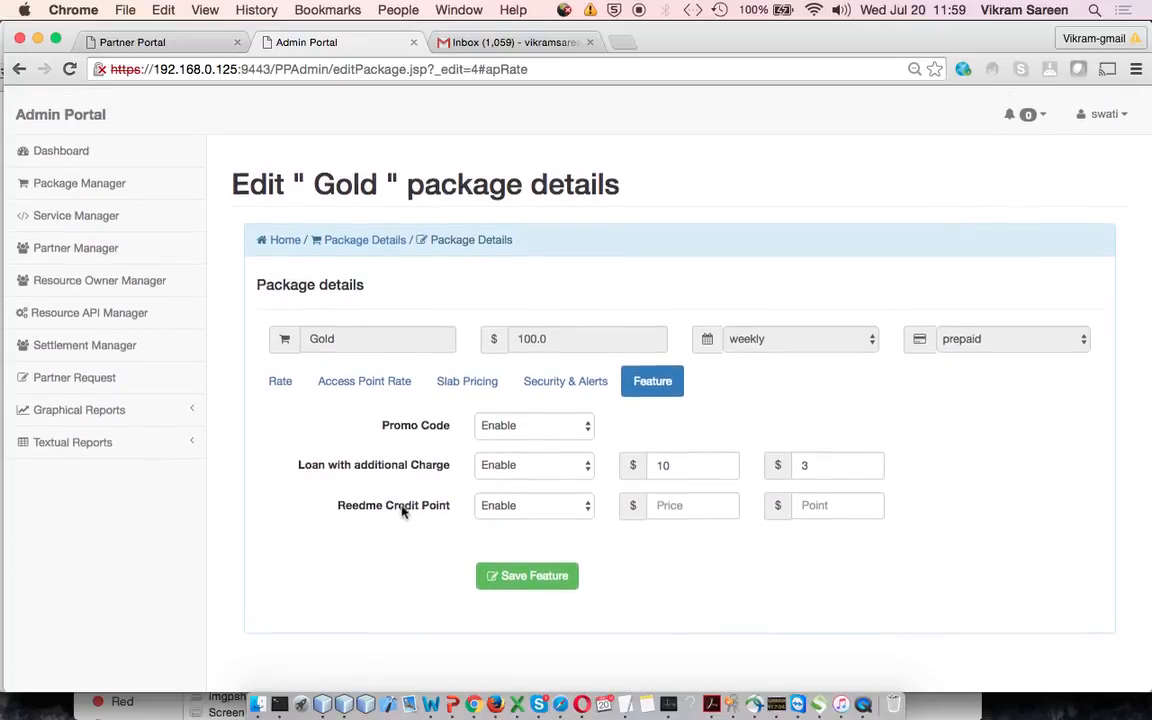
click(700, 492)
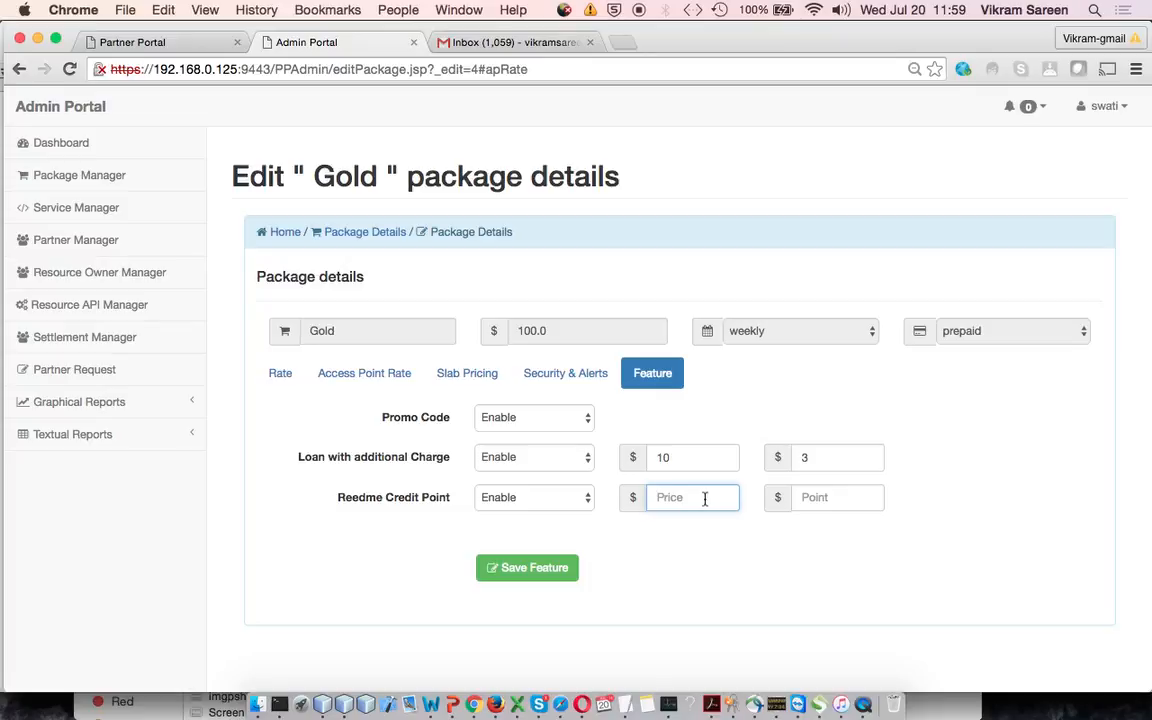
text(1)
key(Tab)
text(1000)
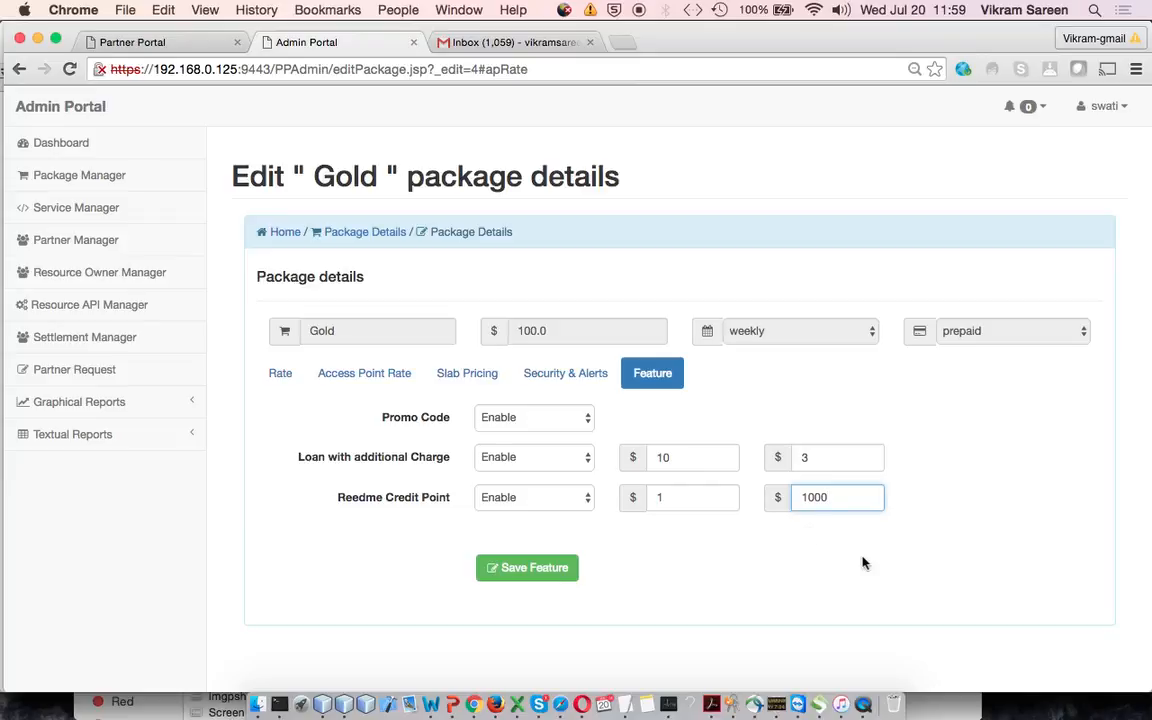
key(BackSpace)
Set Reedme Credit Point, Loan with additional Charge and Promo Code to Disable and save the package features
click(555, 497)
click(501, 512)
click(578, 460)
click(570, 472)
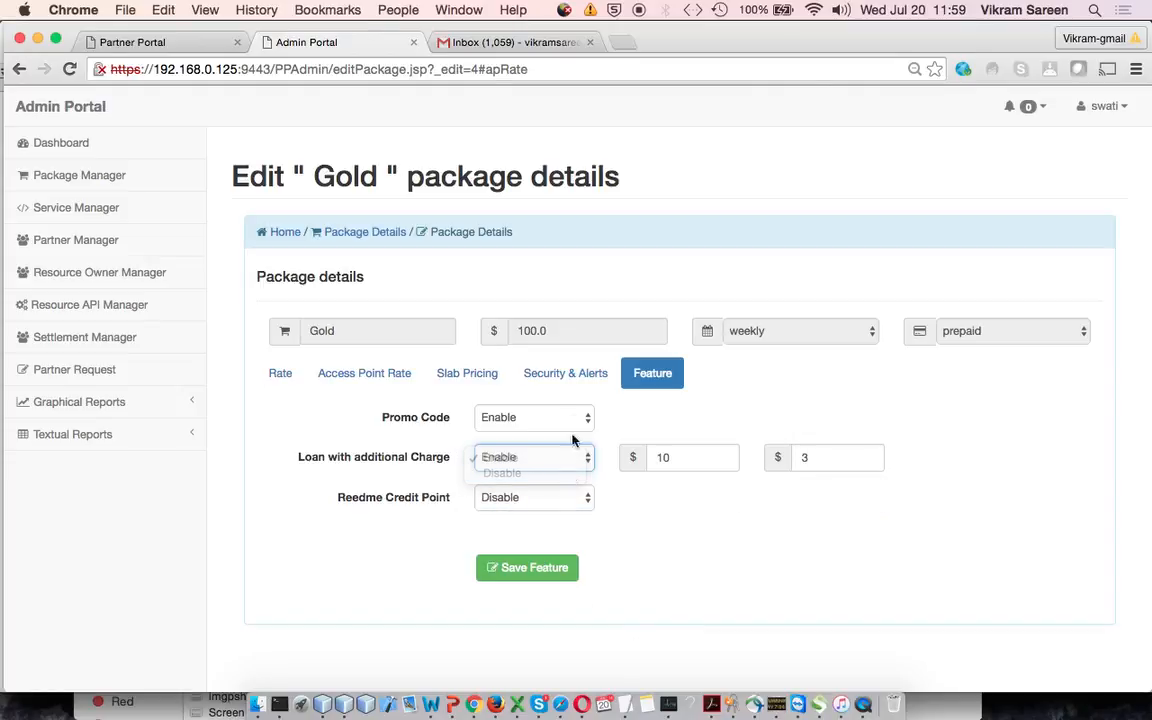
click(568, 416)
click(562, 434)
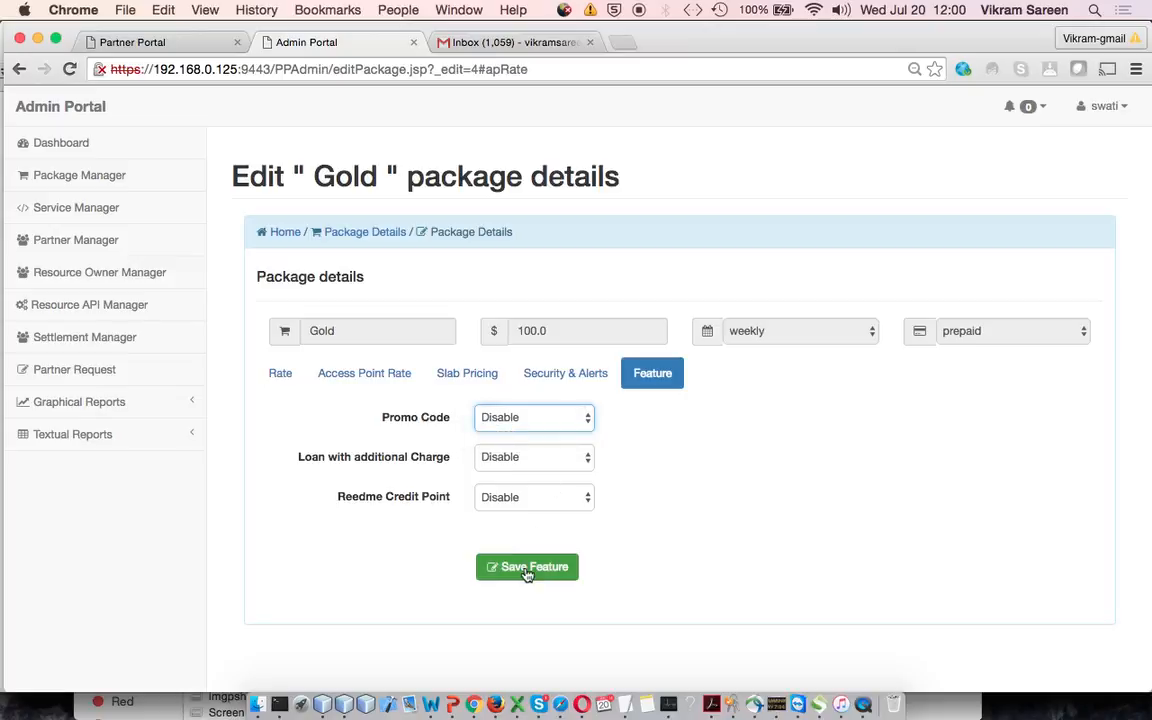
click(527, 568)
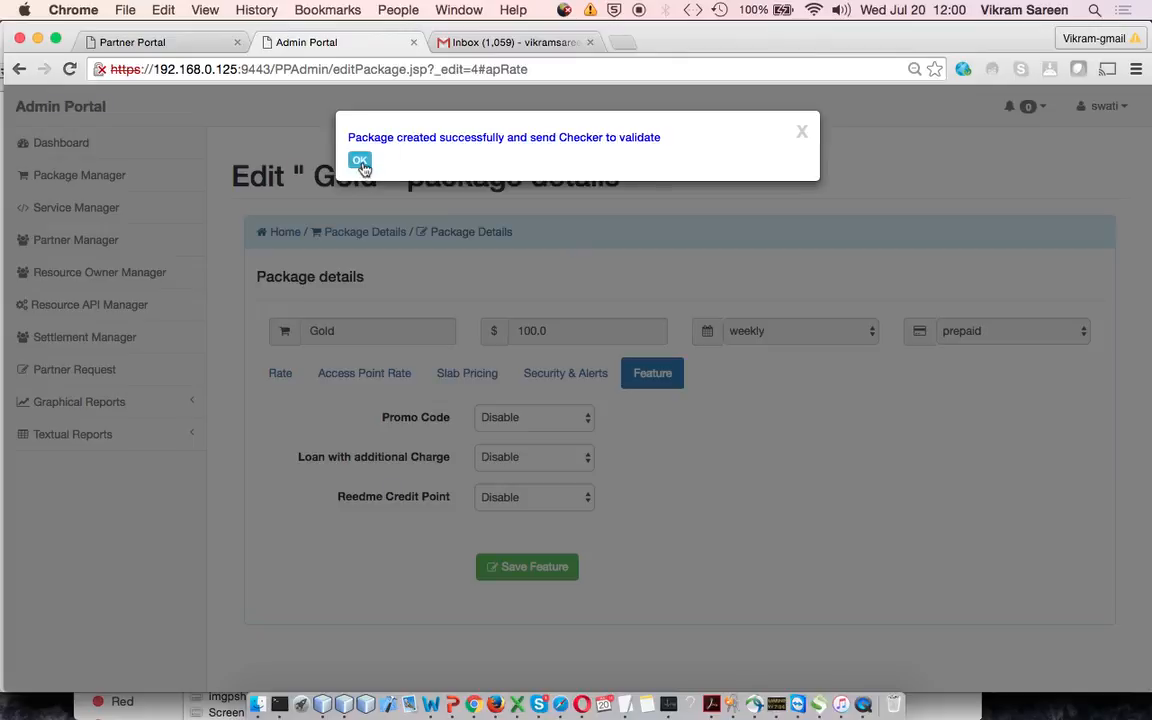
click(360, 162)
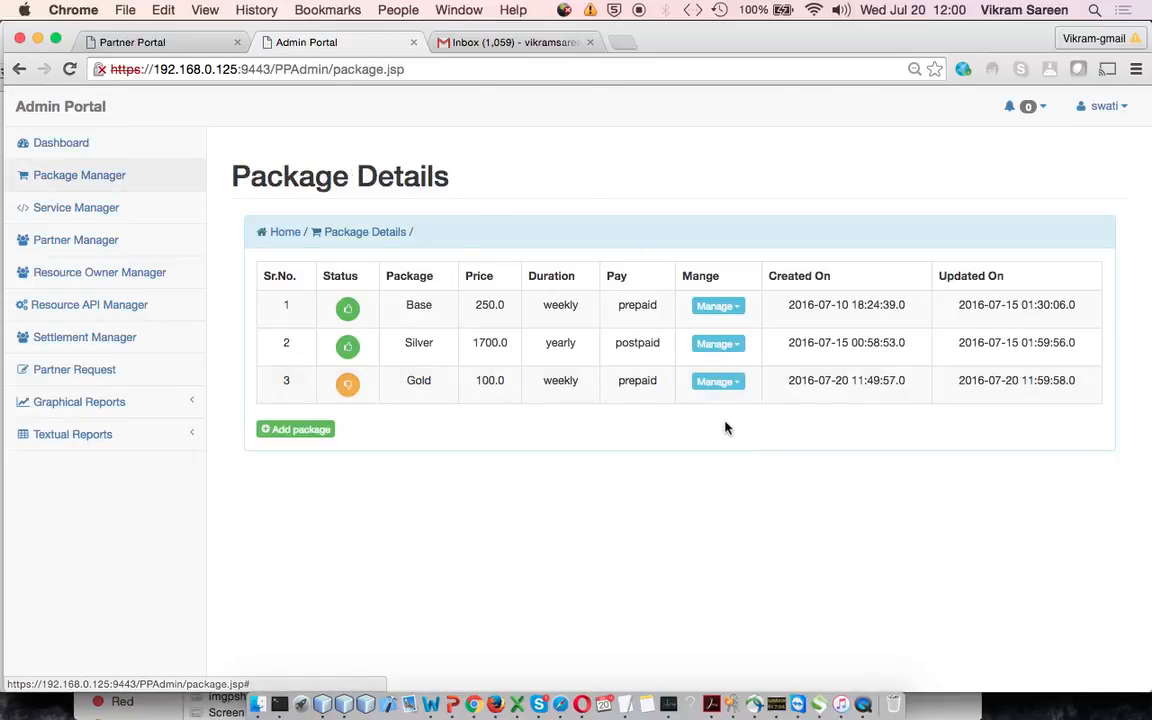
Send the Gold package to the checker and log out of the maker account
click(742, 393)
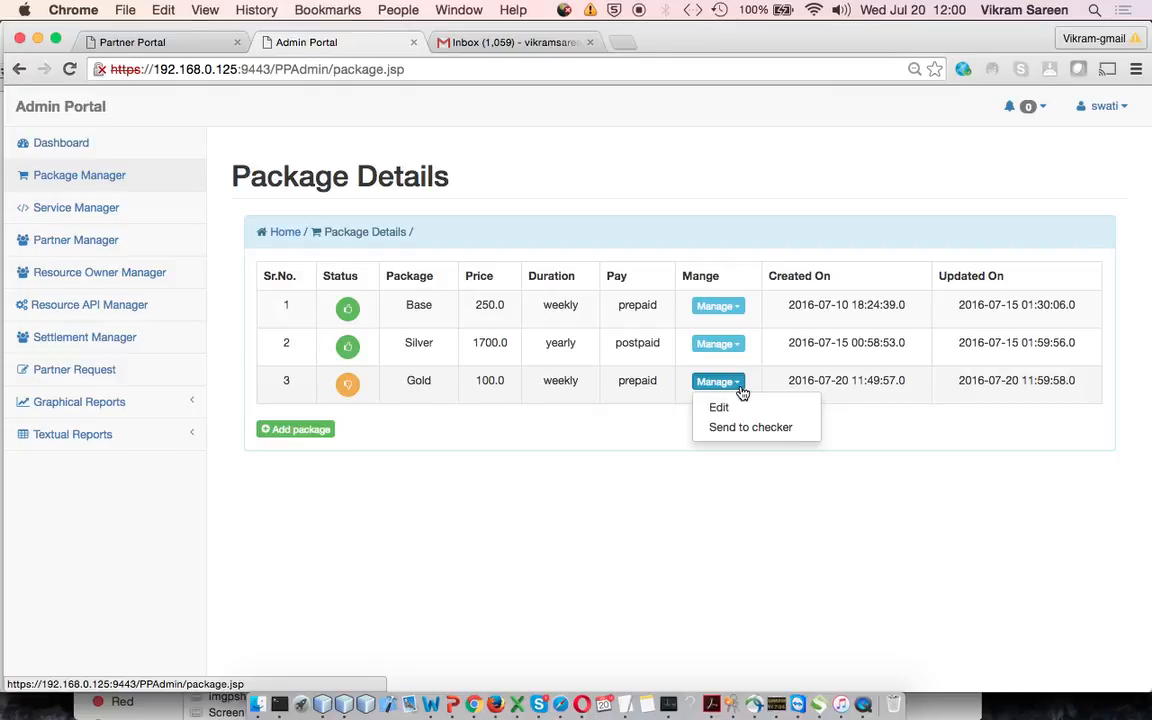
click(786, 428)
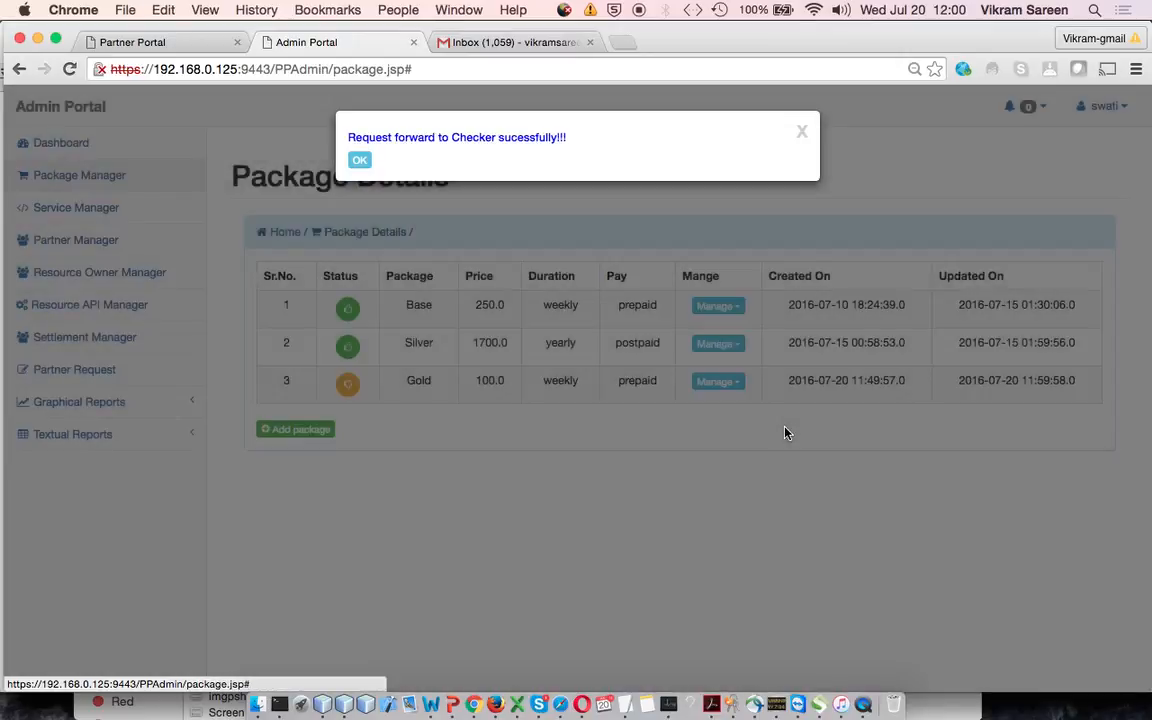
click(360, 160)
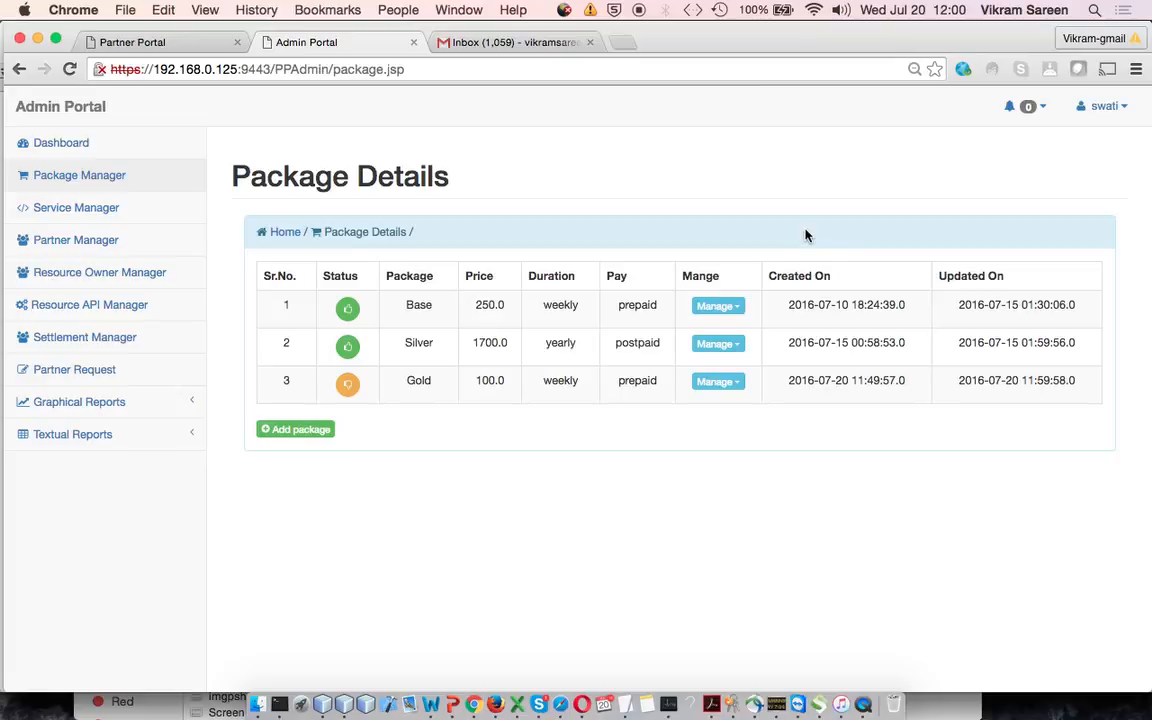
click(1124, 108)
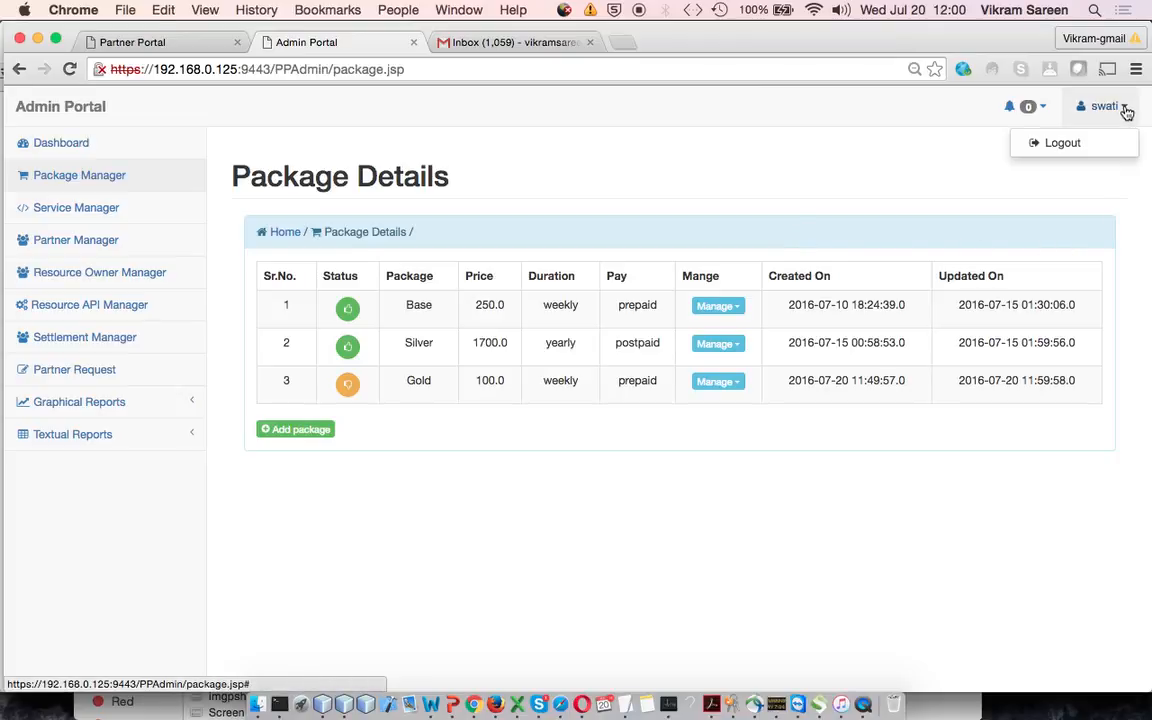
click(1086, 148)
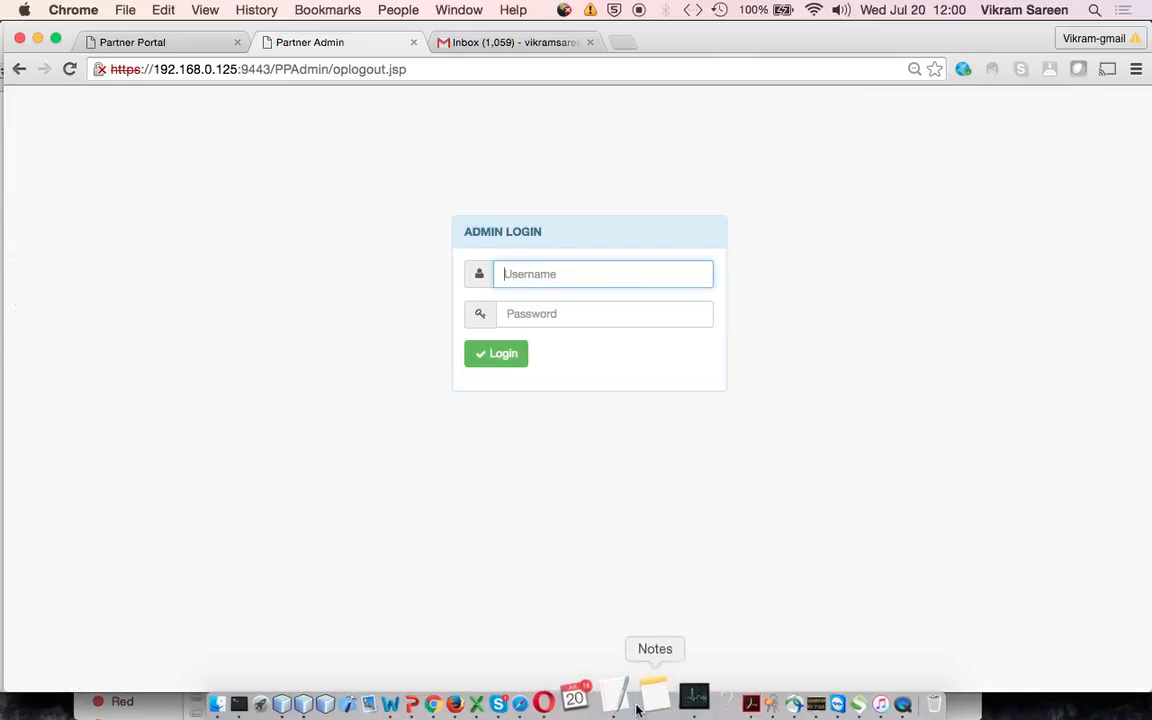
Switch to the TextEdit outline and select the "Maker-Checker Authorization." line in Part 1
click(647, 704)
key(Up)
key(Down)
key(Down)
key(super+shift+Right)
Return to Chrome and enter sysadmin as the username in the admin login form
key(super+Tab)
click(567, 280)
text(sysadmin)
key(Tab)
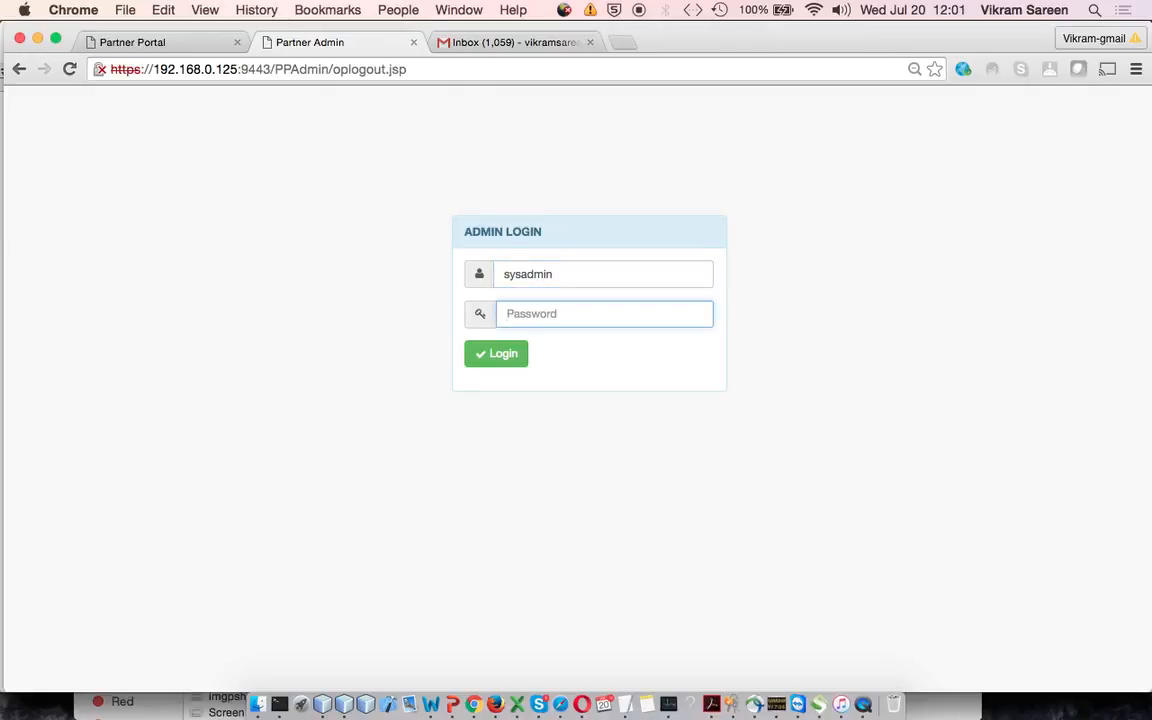
Switch back to the TextEdit outline and look over the Part 1 and Part 2 items
click(625, 700)
scroll(390, 469, down, 1)
scroll(390, 469, up, 1)
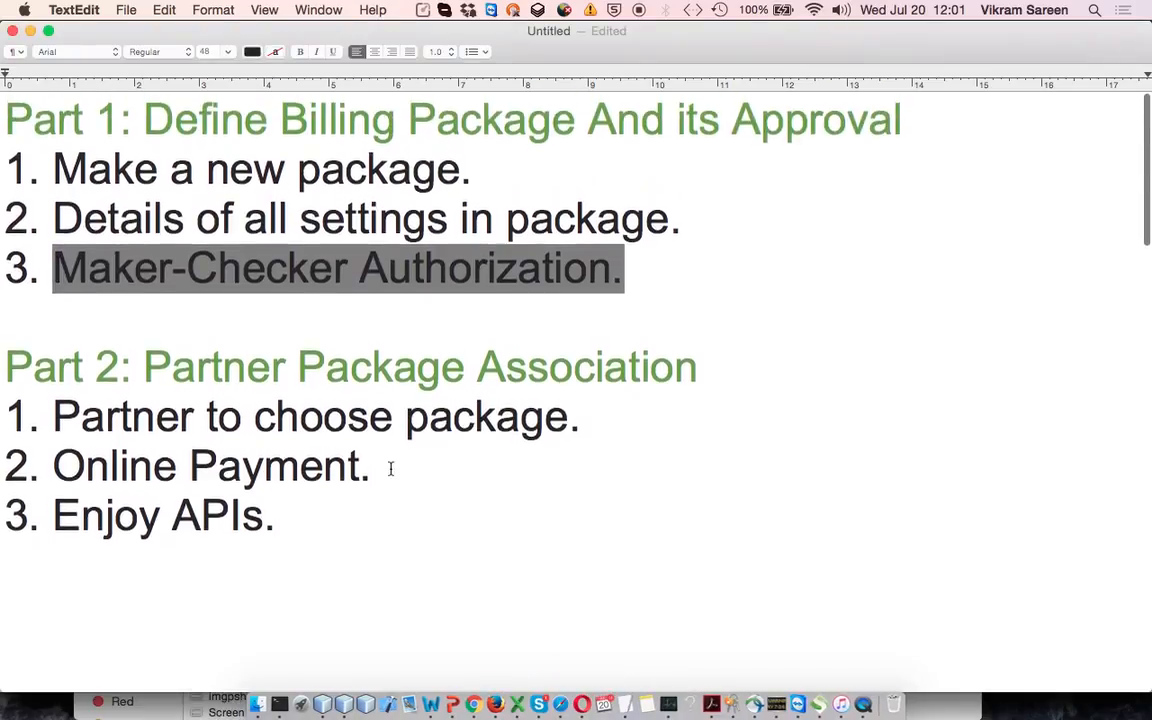
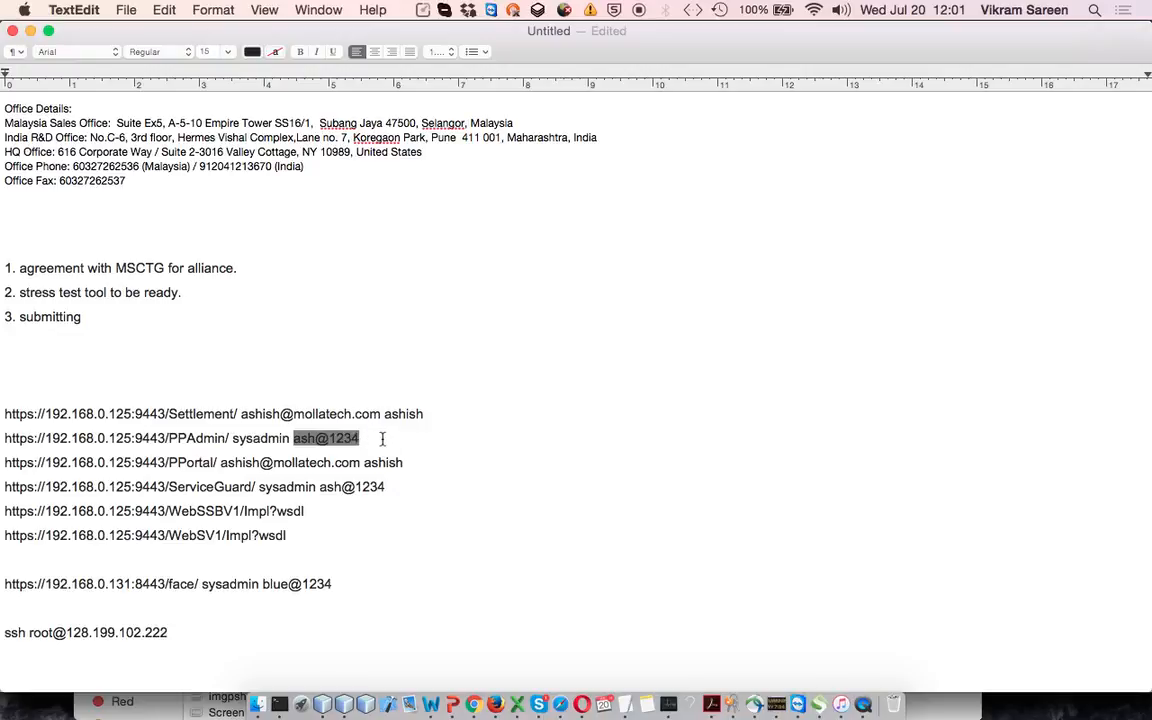
Switch to Chrome, paste the sysadmin account's password into the admin login form and log in
key(super+Tab)
key(super+v)
click(514, 353)
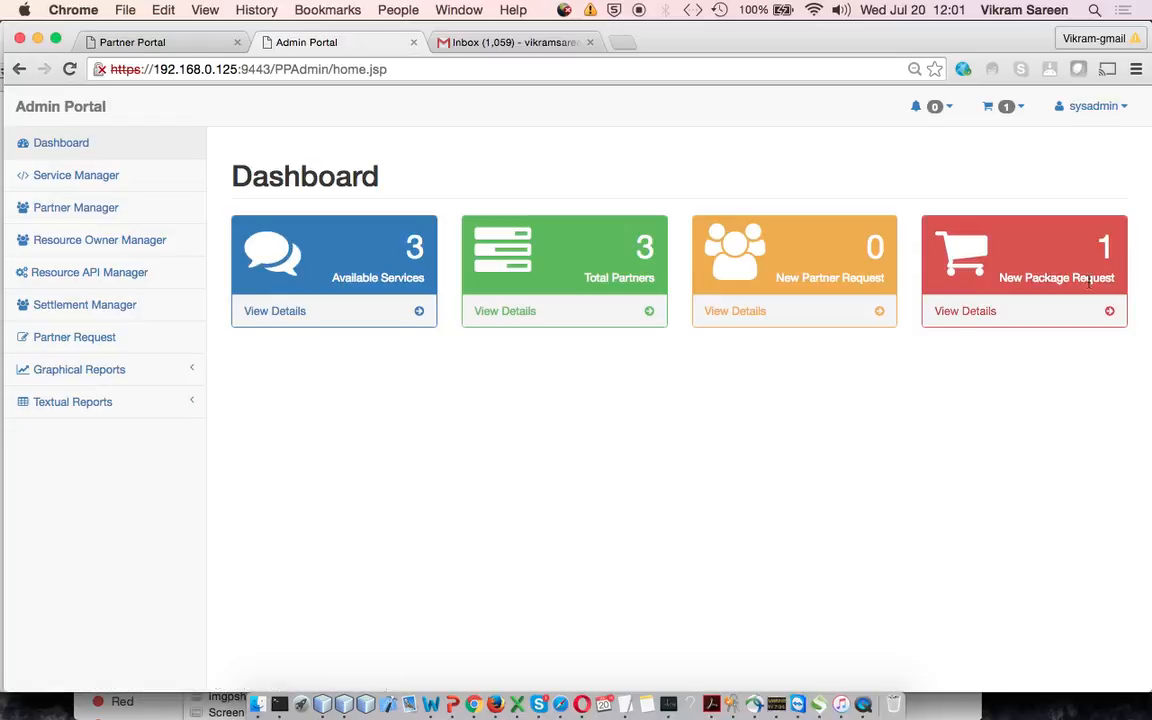
Open the details of the New Package Request from the Admin Portal dashboard
drag(1003, 278, 1110, 277)
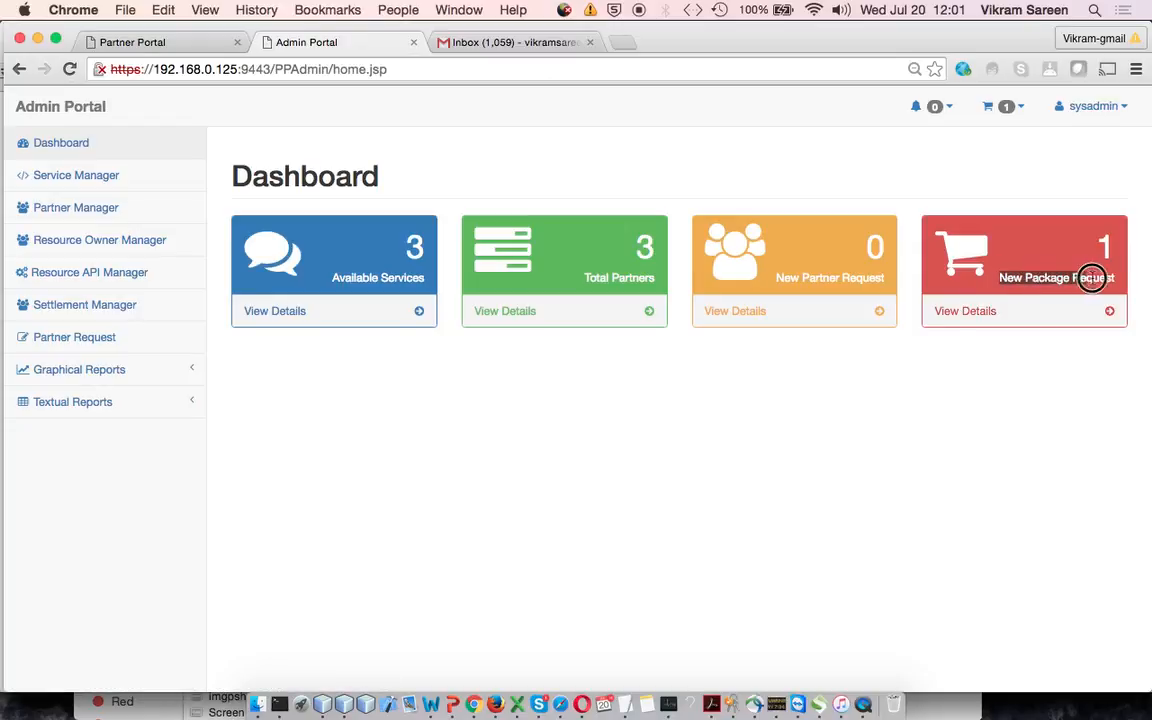
click(975, 314)
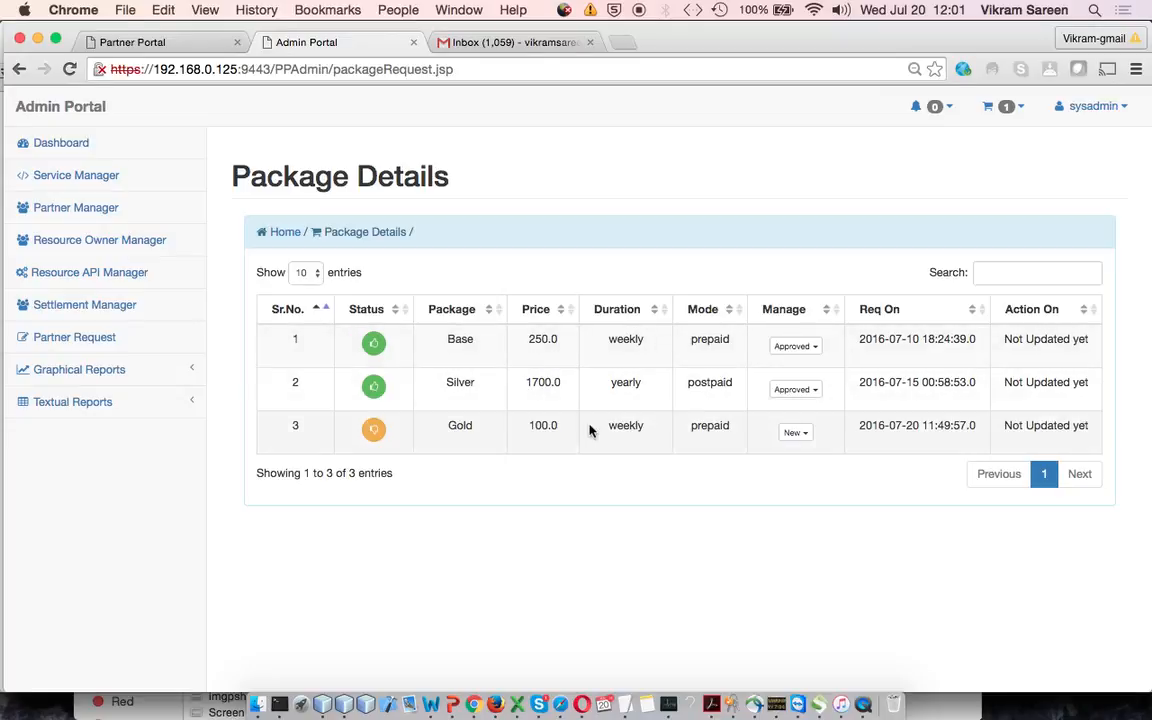
Open the Gold package's old details and review its Rate, Access Point Rate, Slab Pricing, Security & Alerts and Feature settings
click(806, 436)
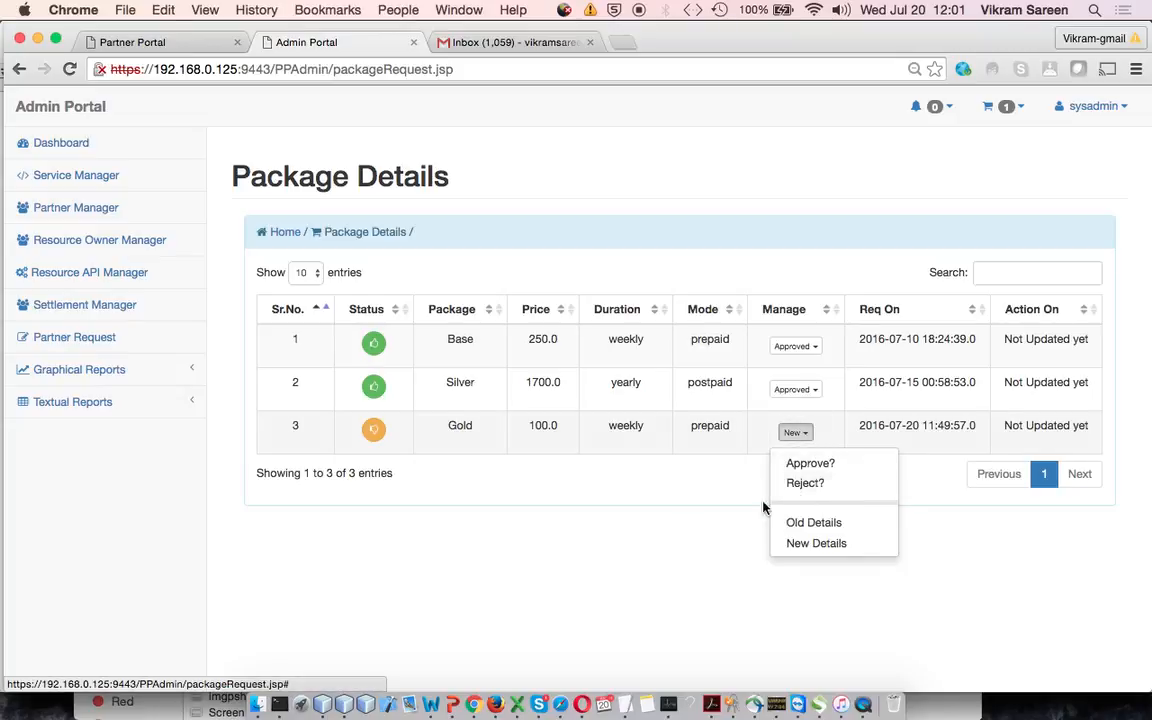
click(803, 535)
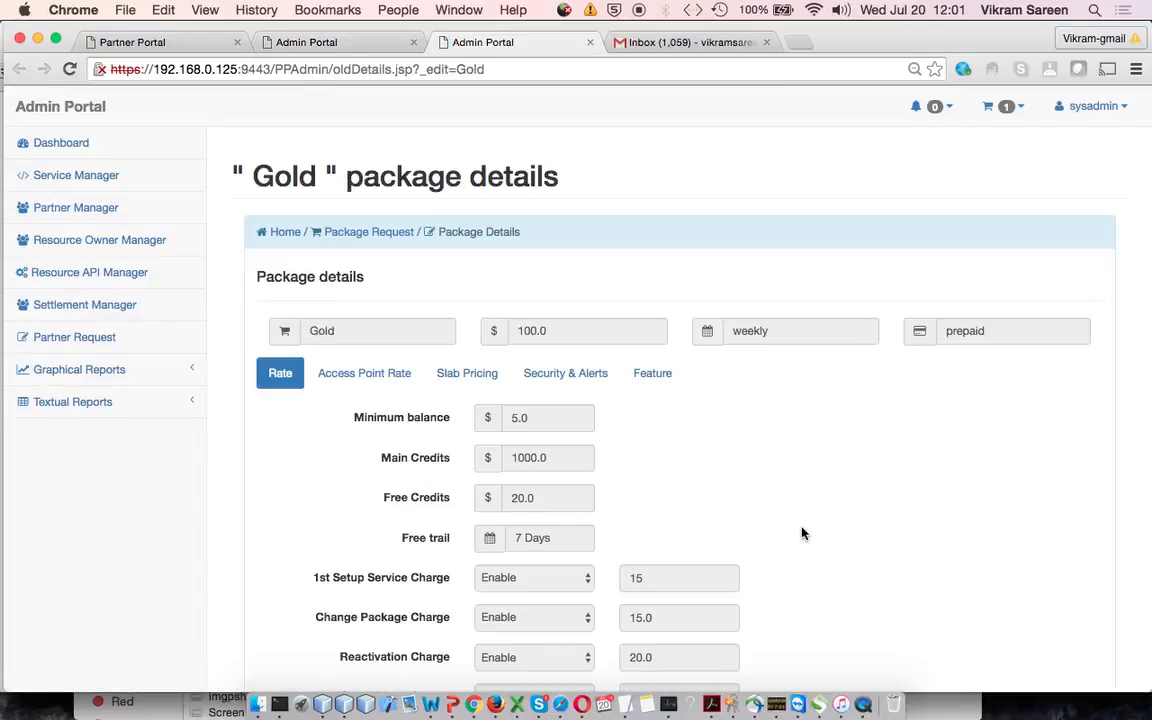
scroll(803, 535, down, 3)
scroll(803, 533, down, 3)
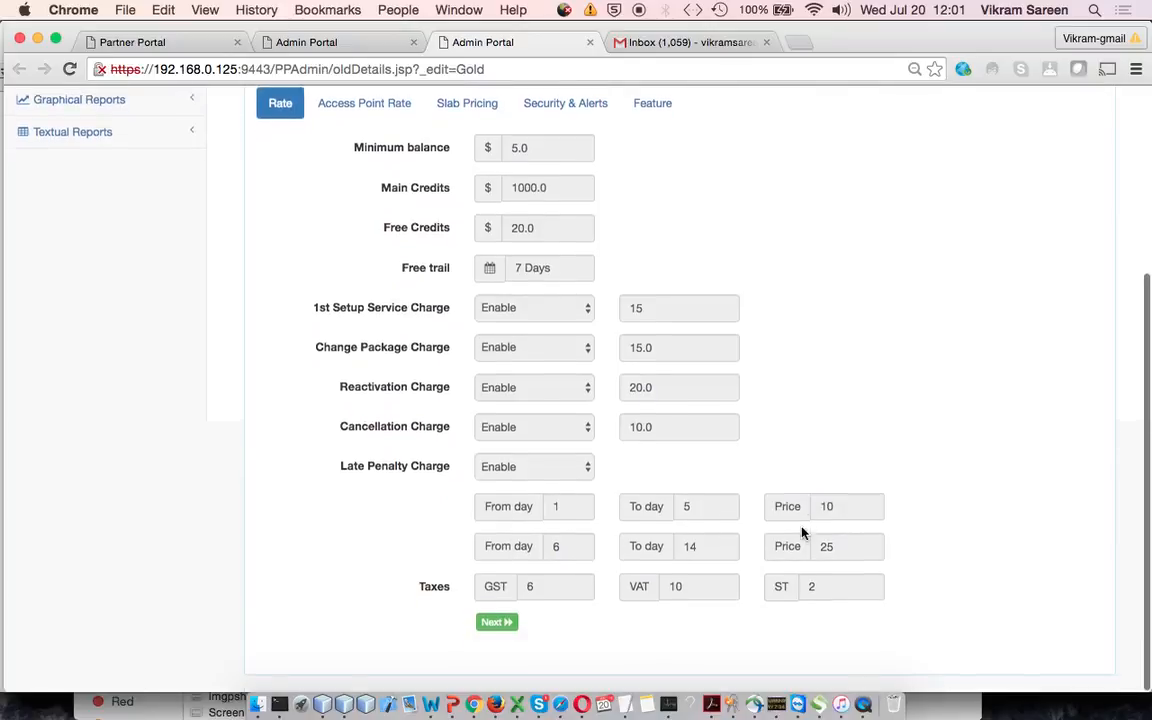
scroll(803, 533, up, 4)
click(388, 300)
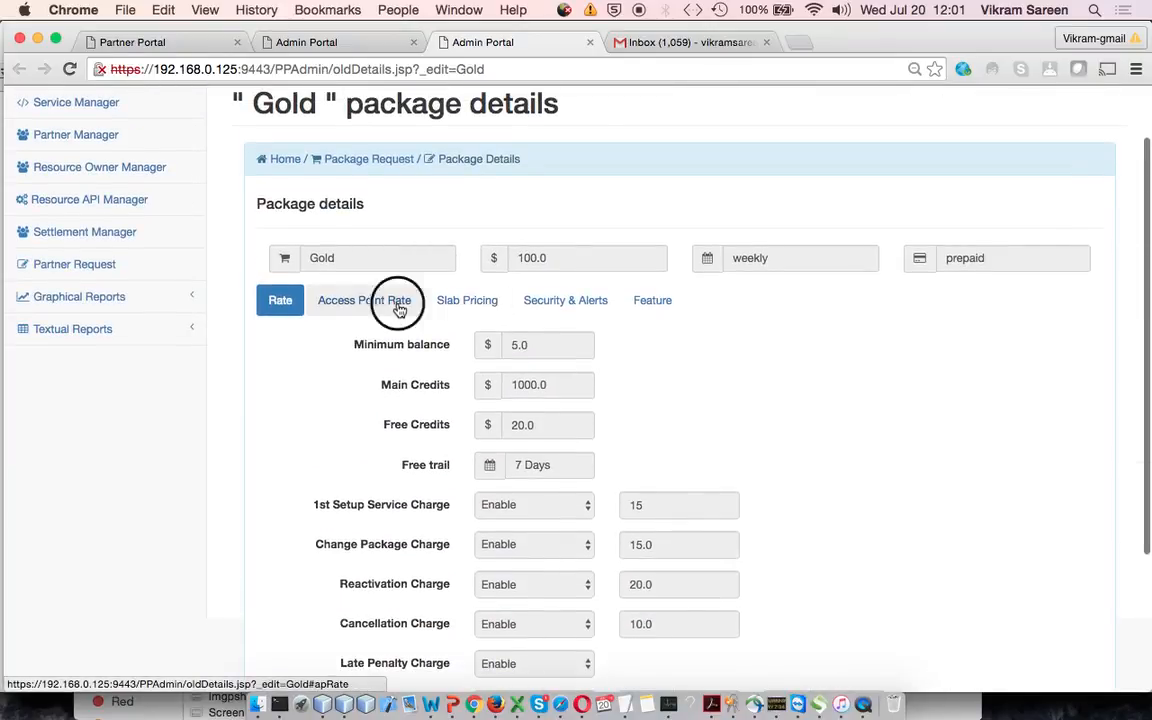
click(500, 382)
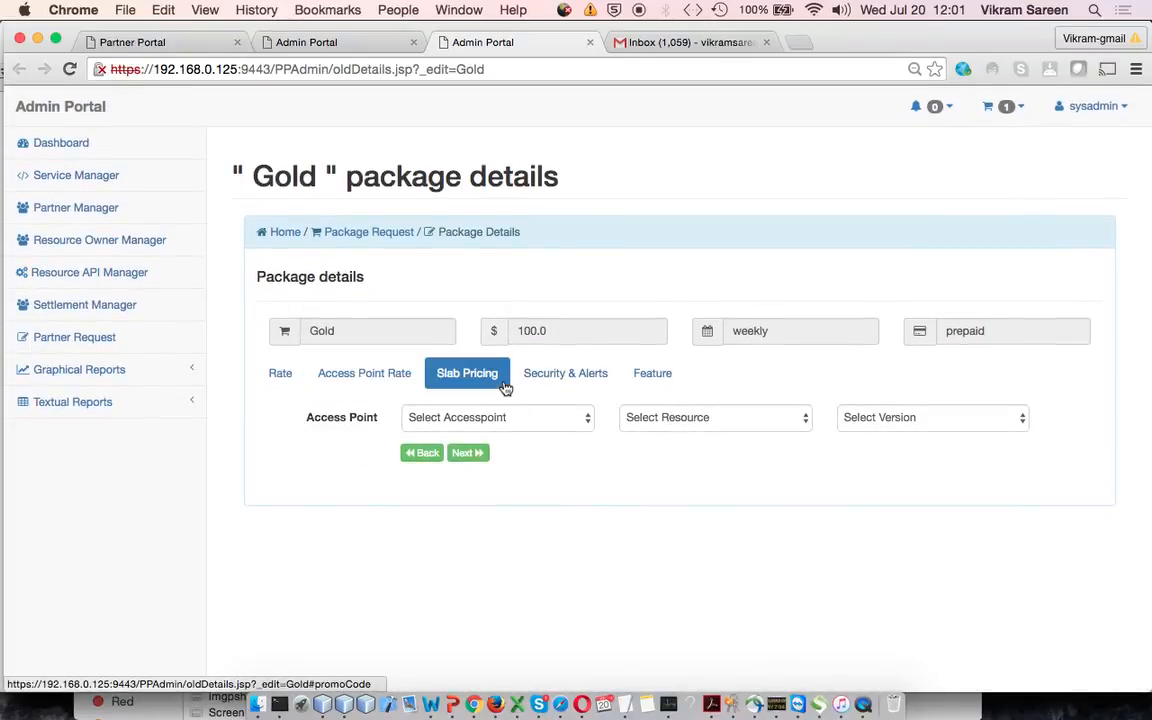
click(594, 386)
click(660, 383)
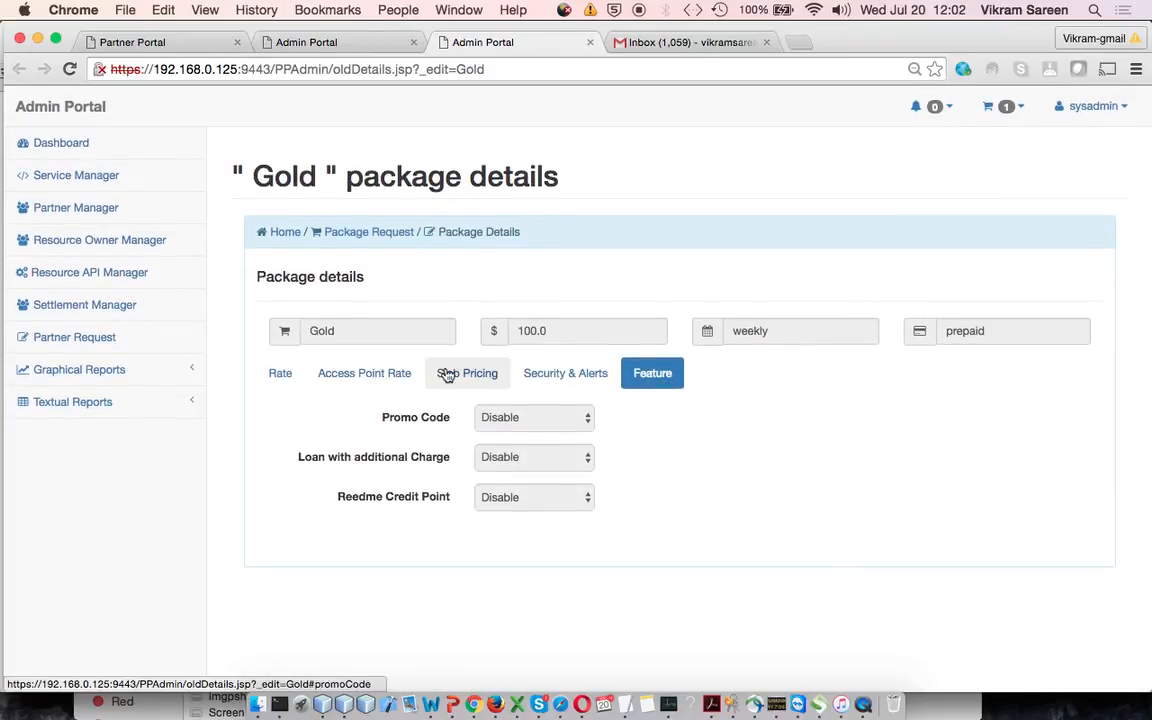
Return to the package request list, approve the Gold package and acknowledge the confirmation
click(330, 42)
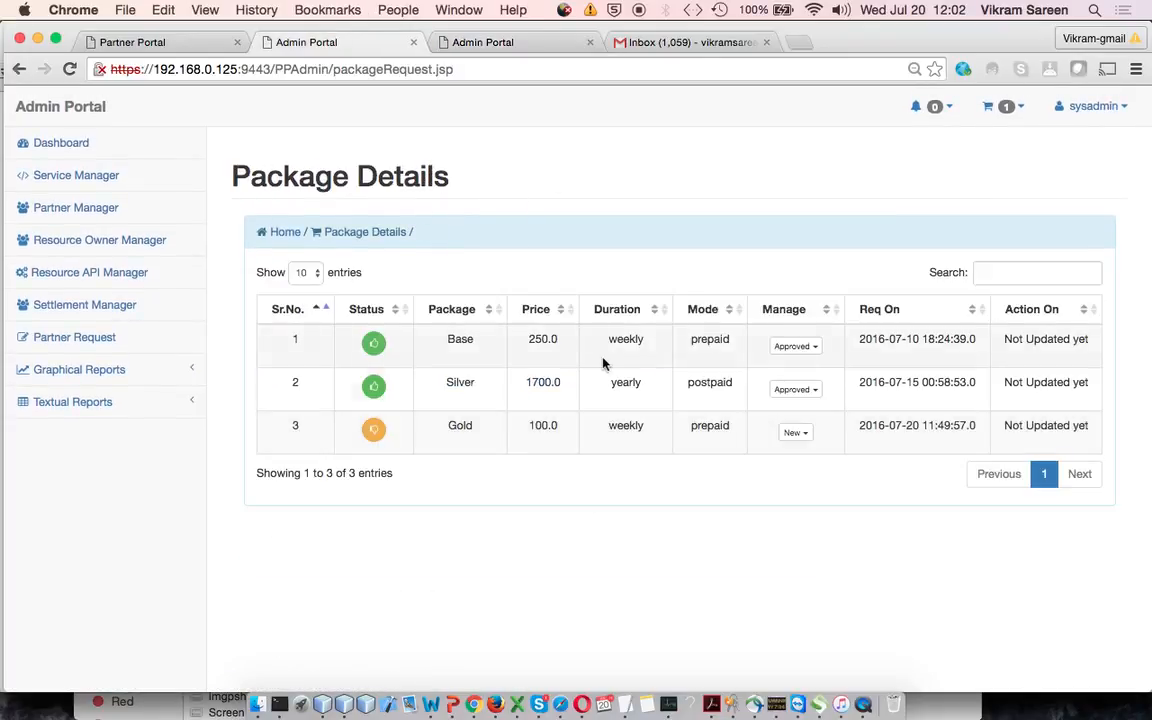
click(808, 433)
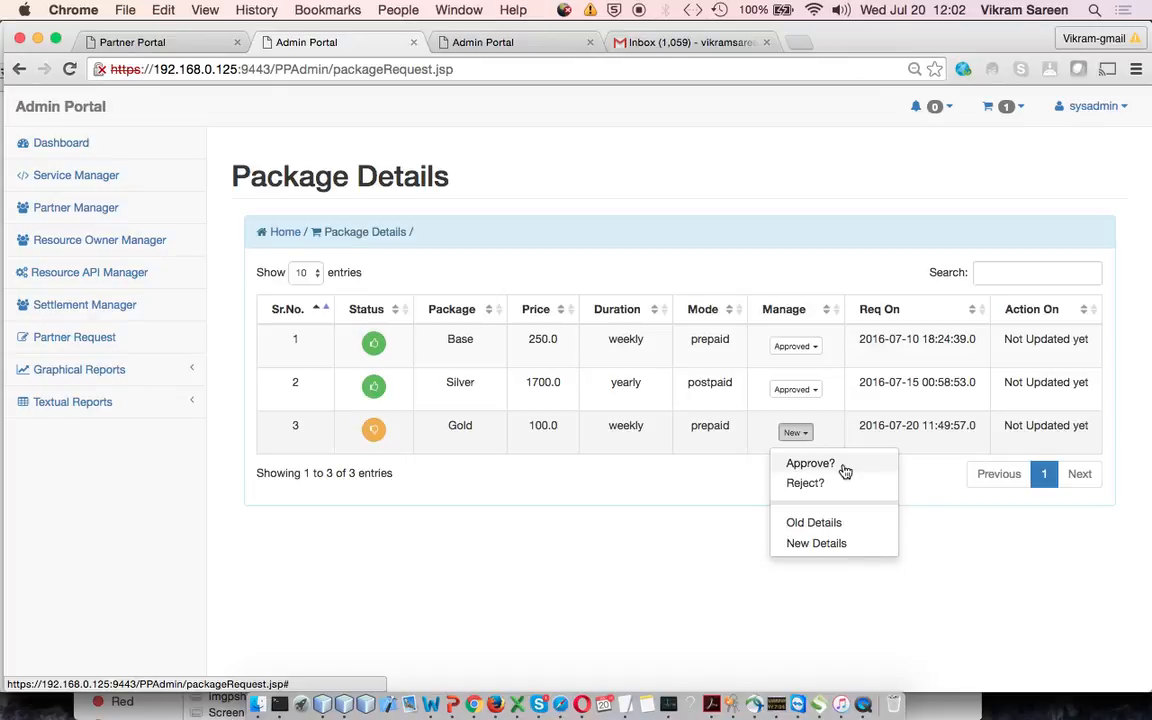
click(843, 466)
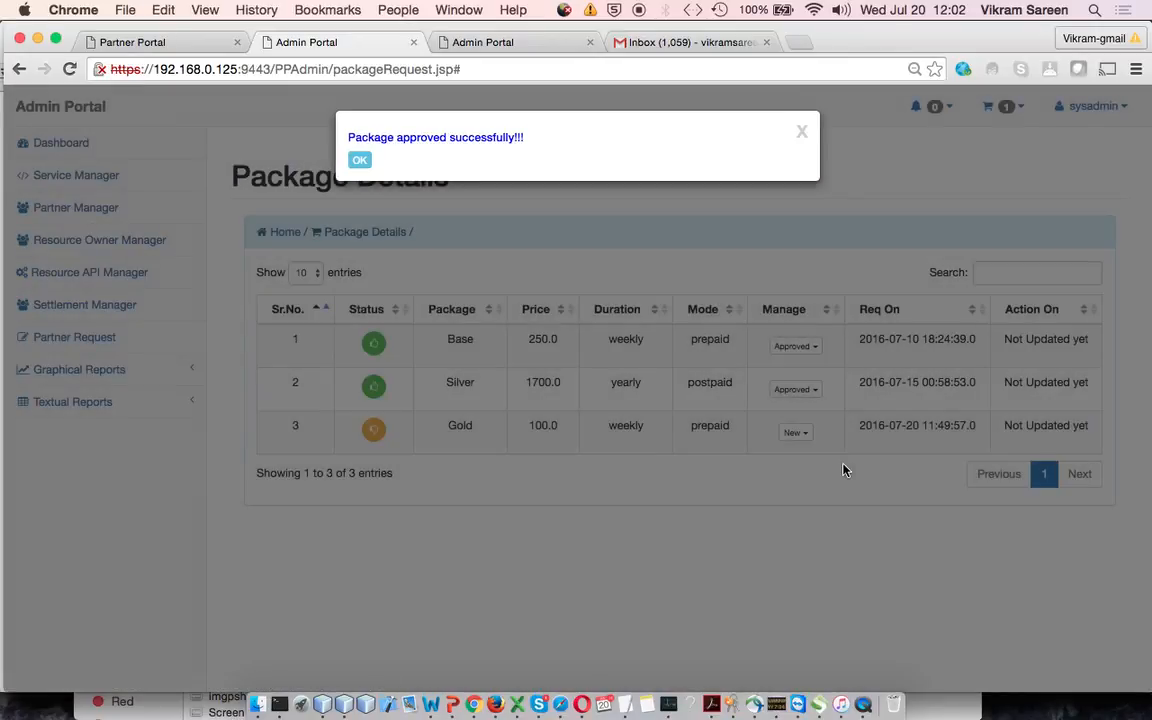
click(360, 160)
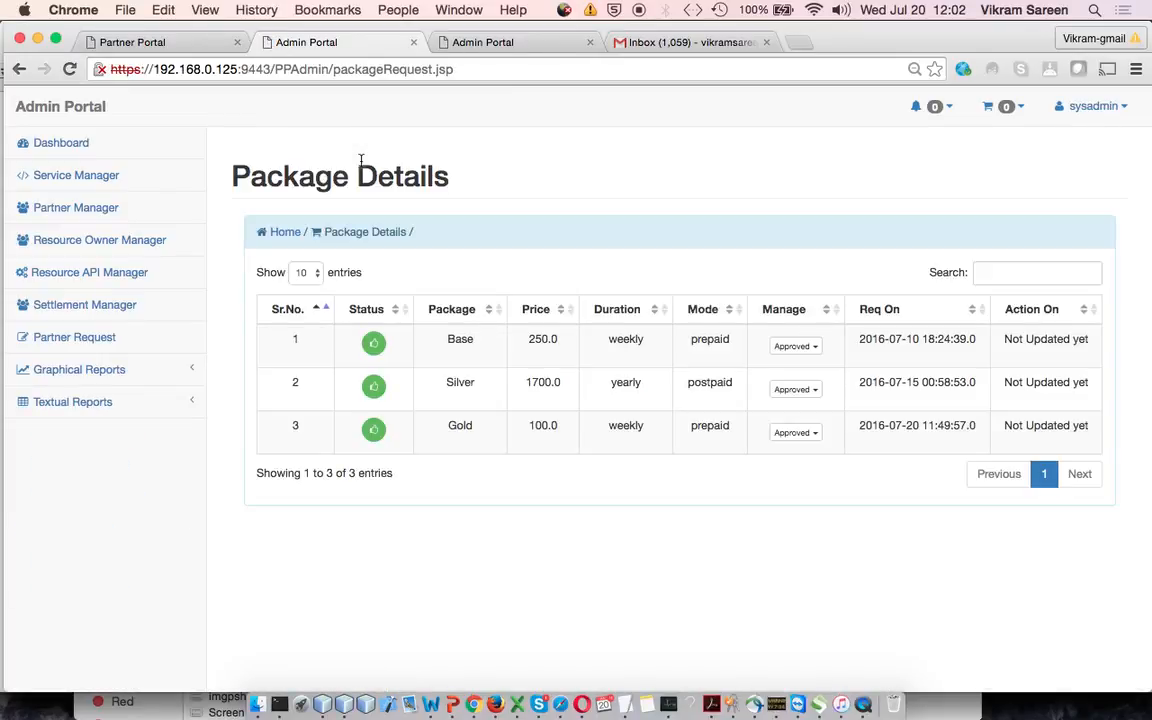
Switch to the Partner Portal and log in with the partner's e-mail address and account password
click(160, 41)
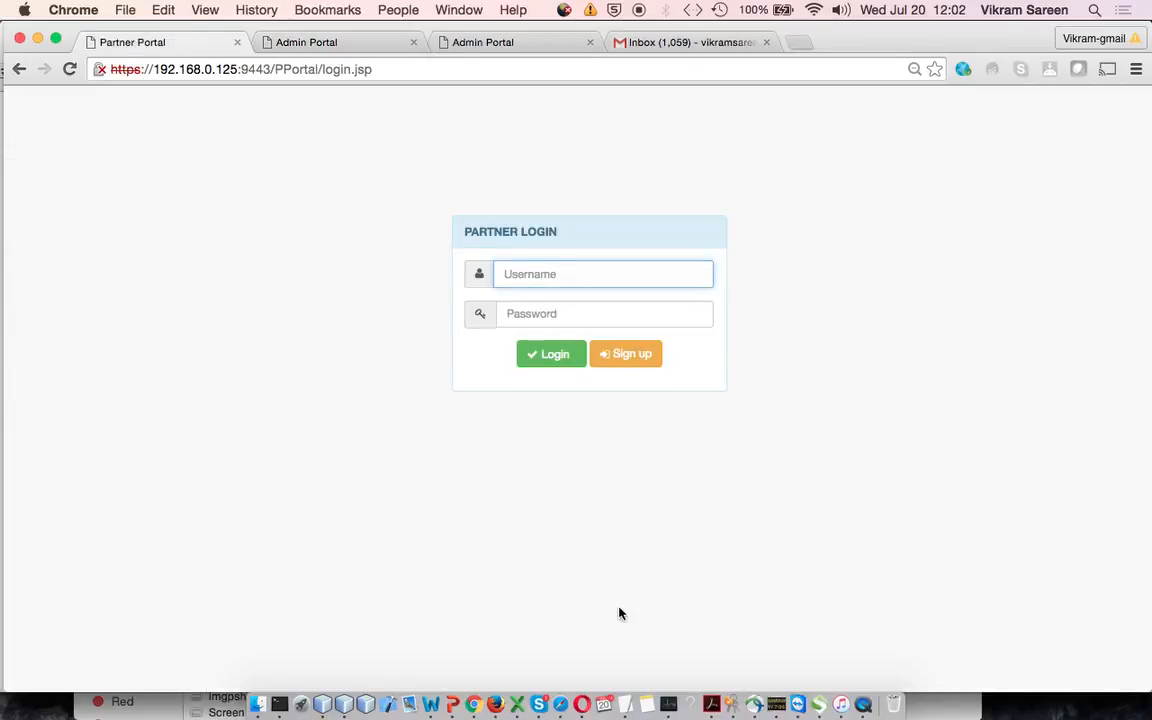
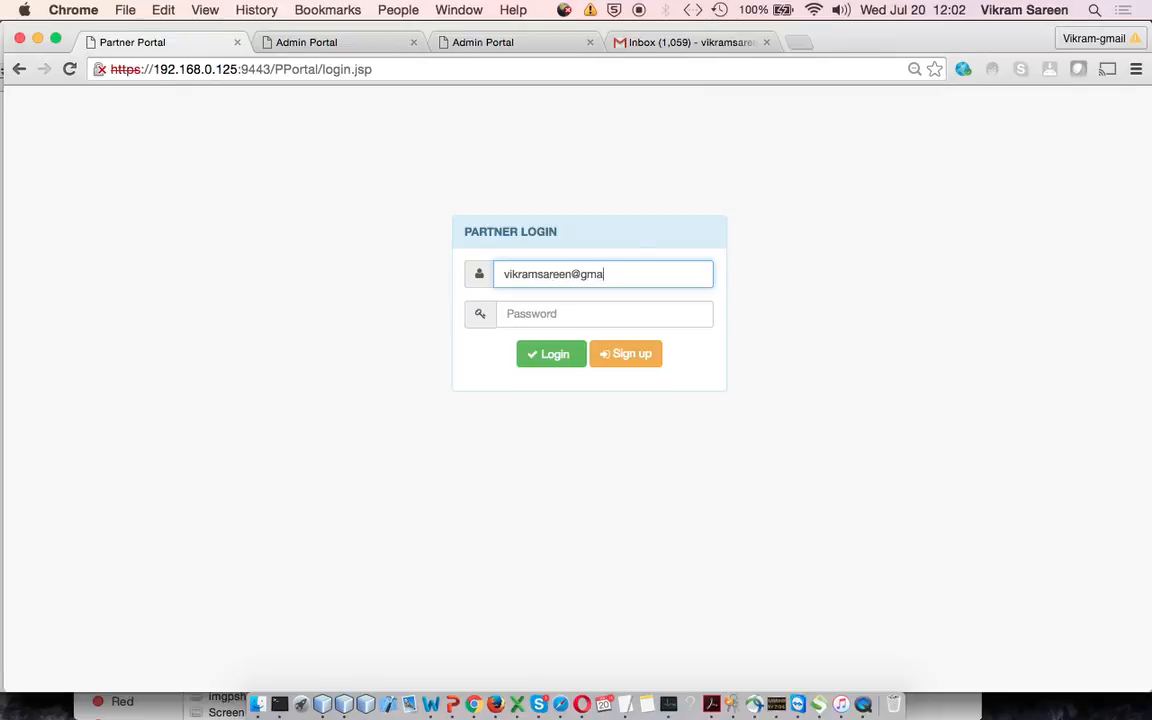
key(Tab)
text(******)
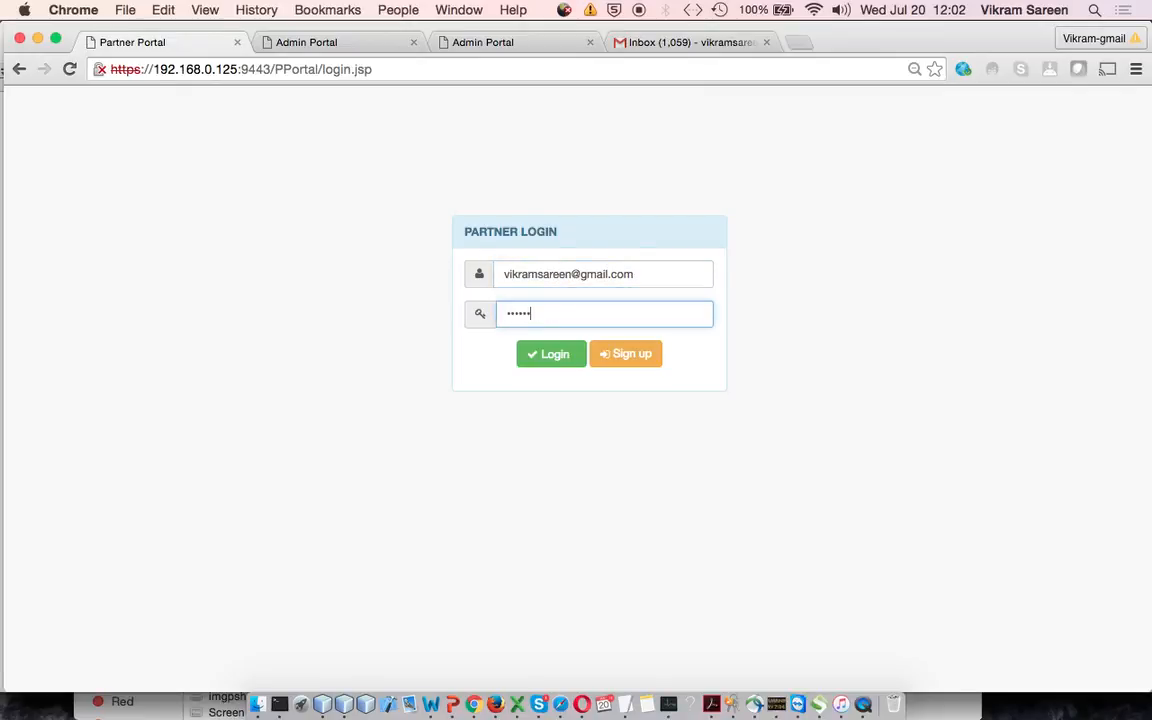
click(555, 355)
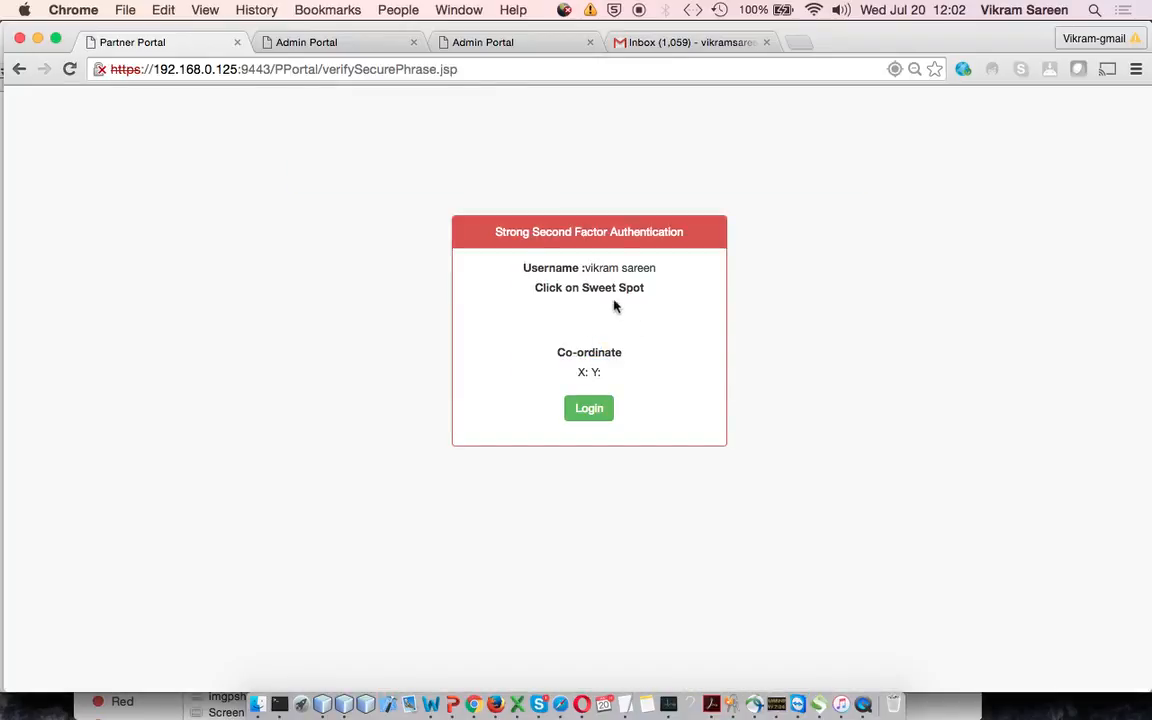
Complete the second-factor login by marking the sweet spot on the verification image and acknowledging the confirmation
click(620, 316)
click(589, 414)
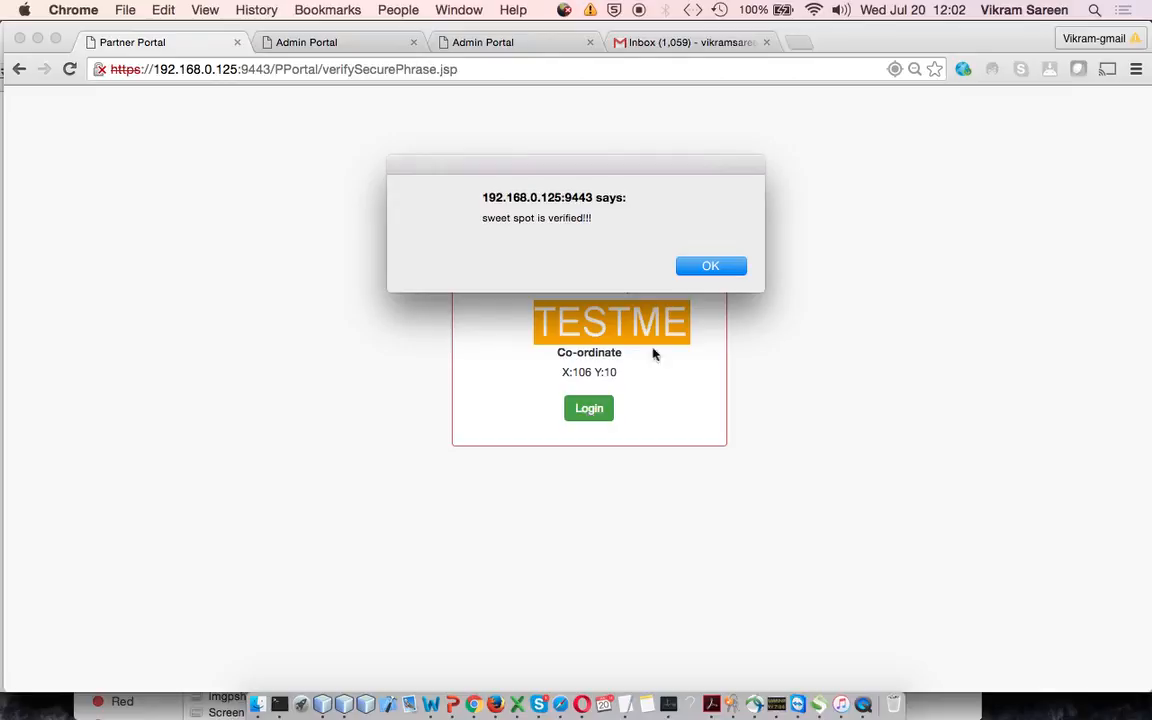
click(726, 268)
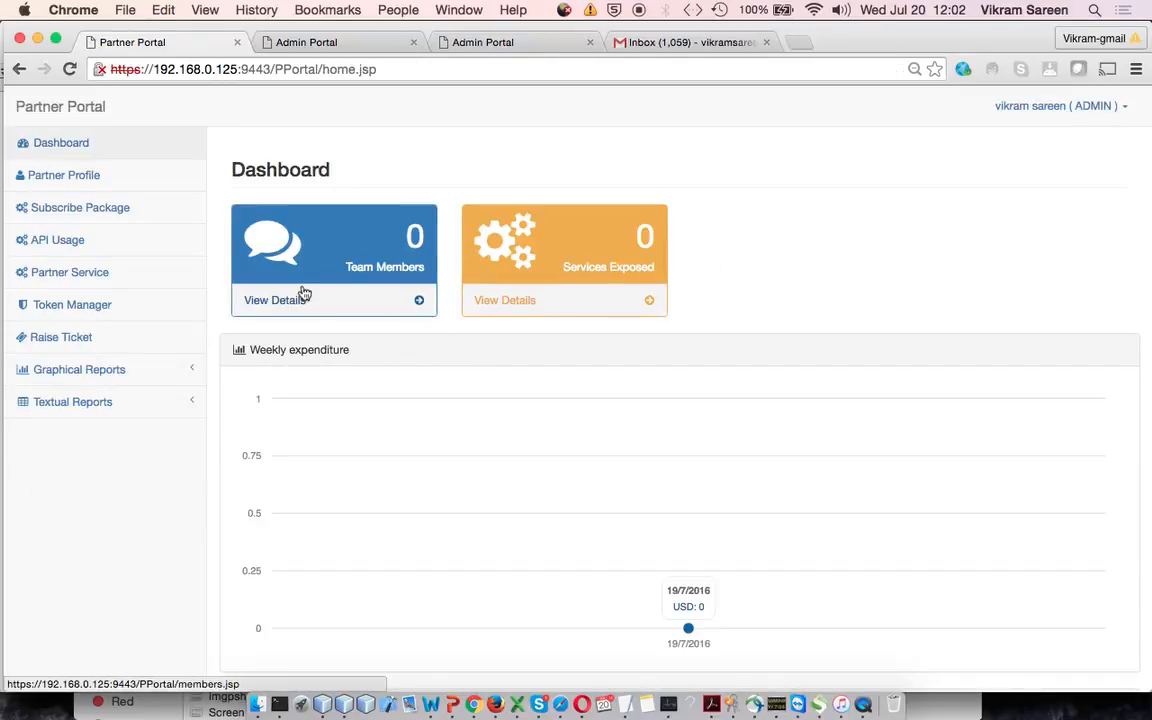
Open the packages available for subscription and view the Gold package's details
click(107, 210)
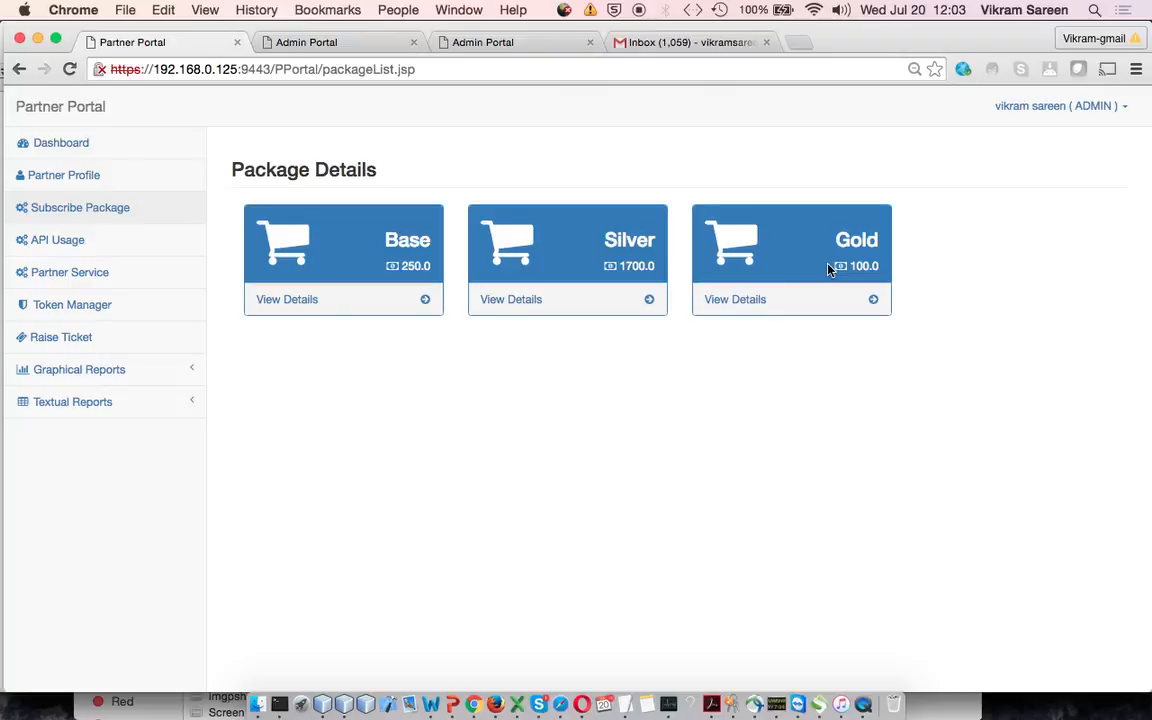
click(752, 300)
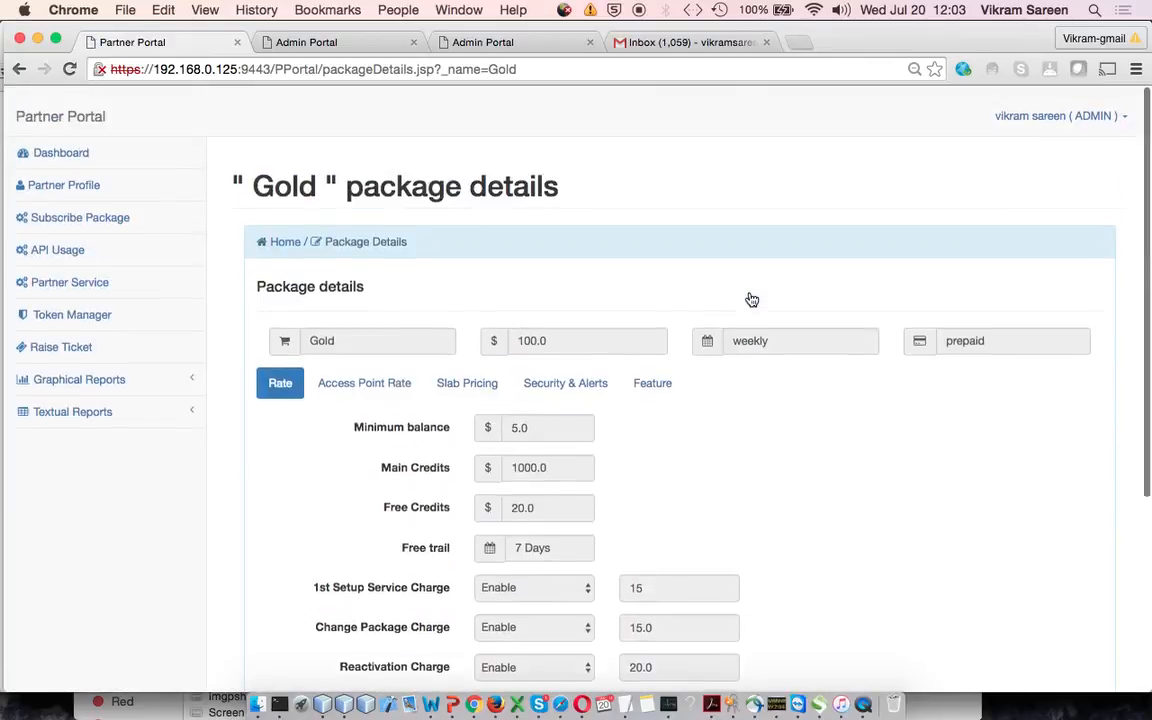
Switch to the TextEdit outline and show the Part 2: Partner Package Association items
click(621, 714)
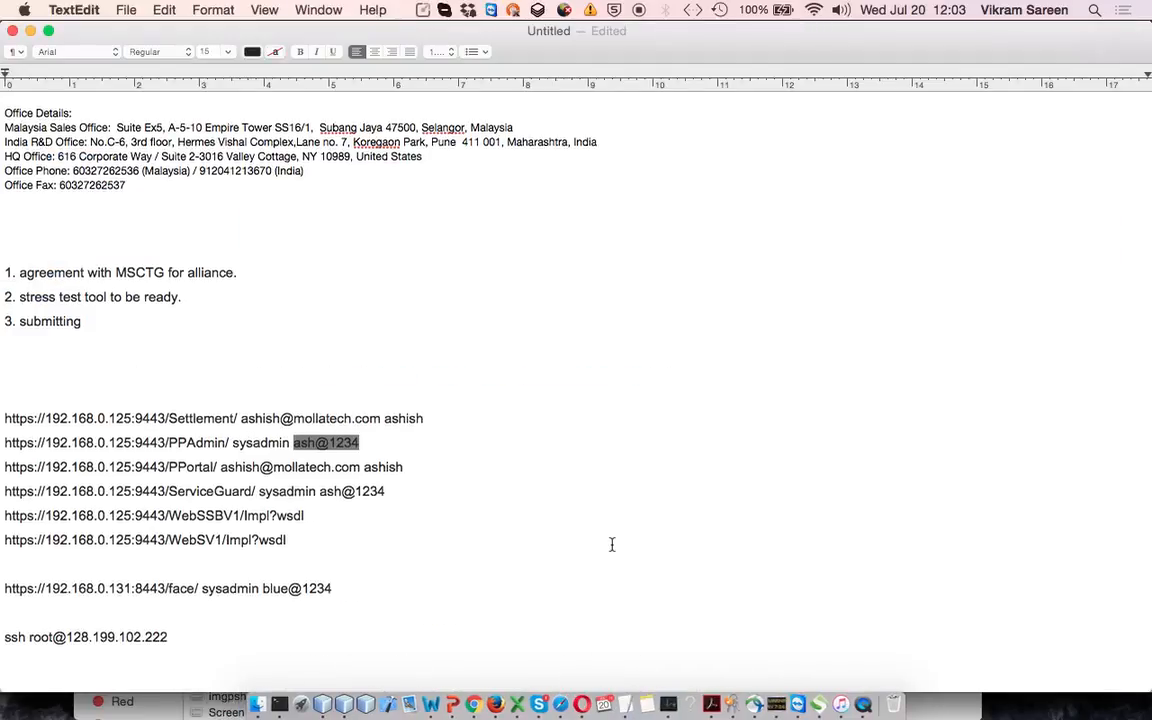
scroll(612, 544, up, 10)
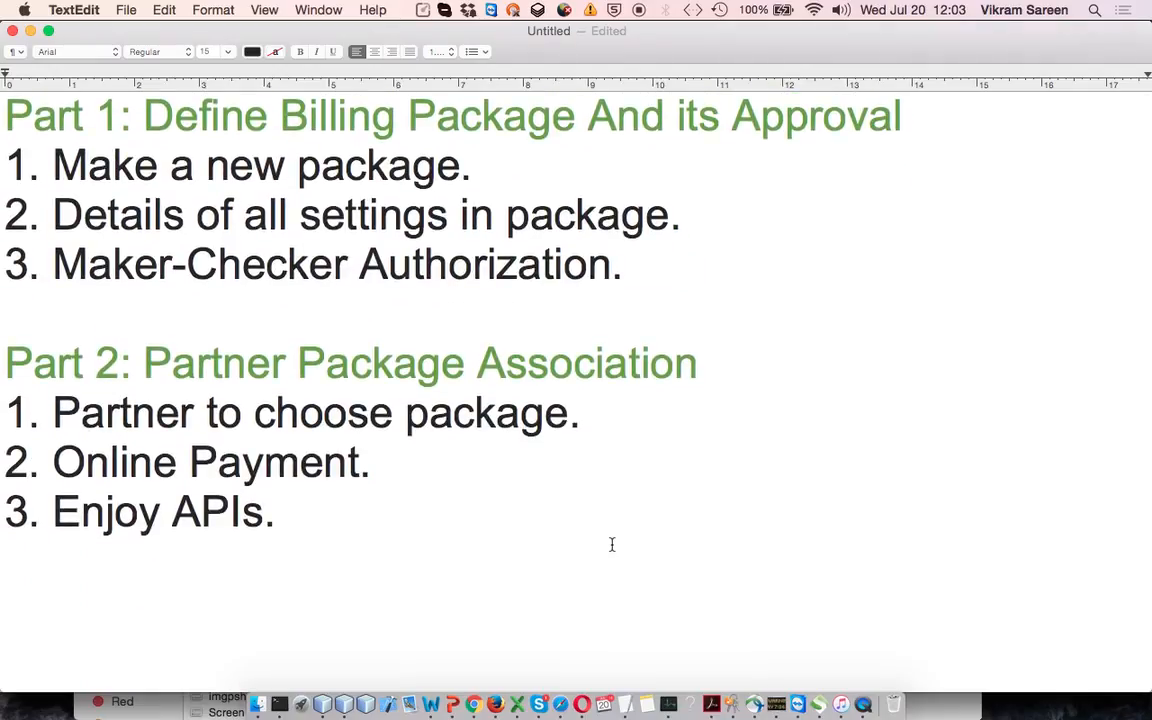